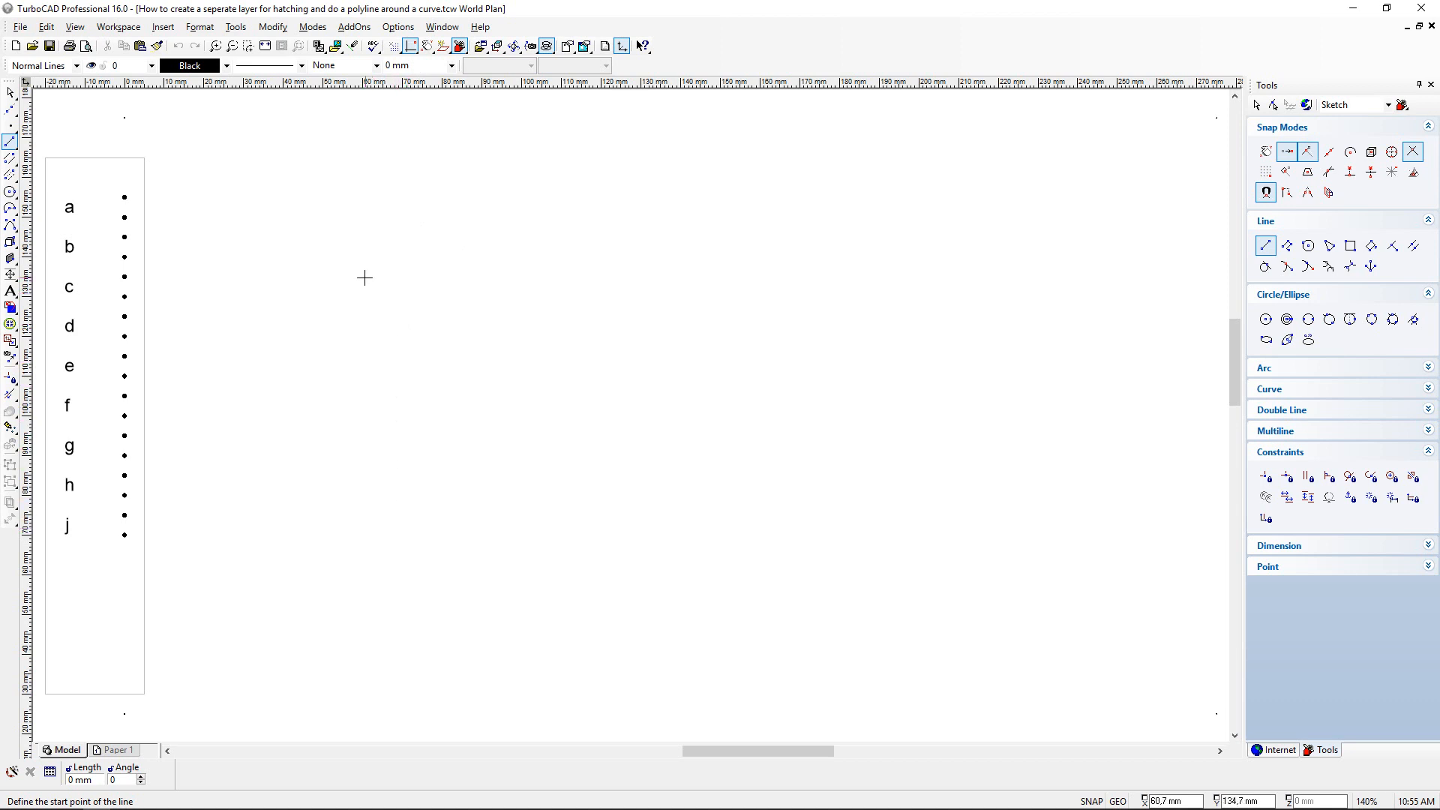
Step: Create a new layer named Answer in the drawing setup and set its line width to 0.5 mm
left_click(399, 29)
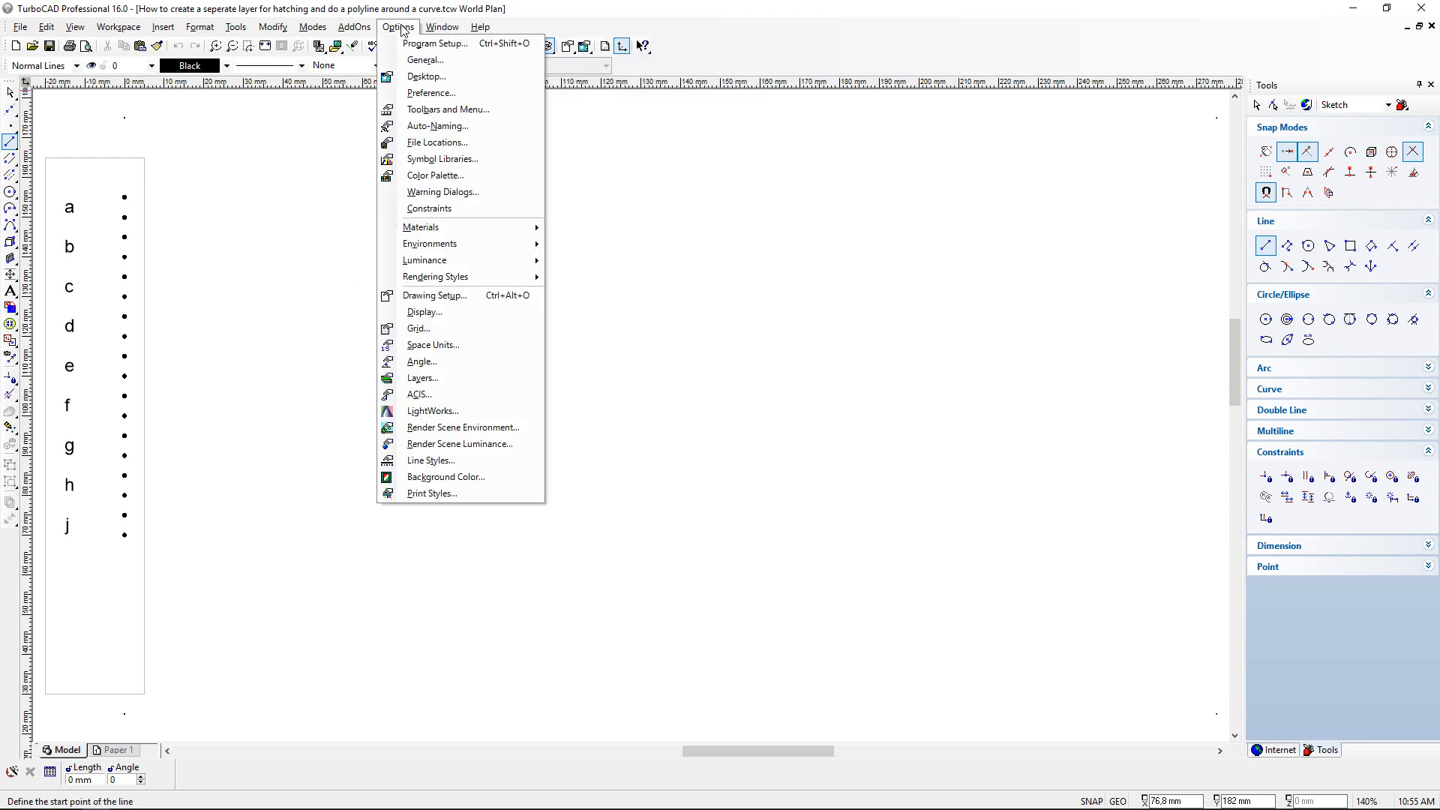
left_click(420, 380)
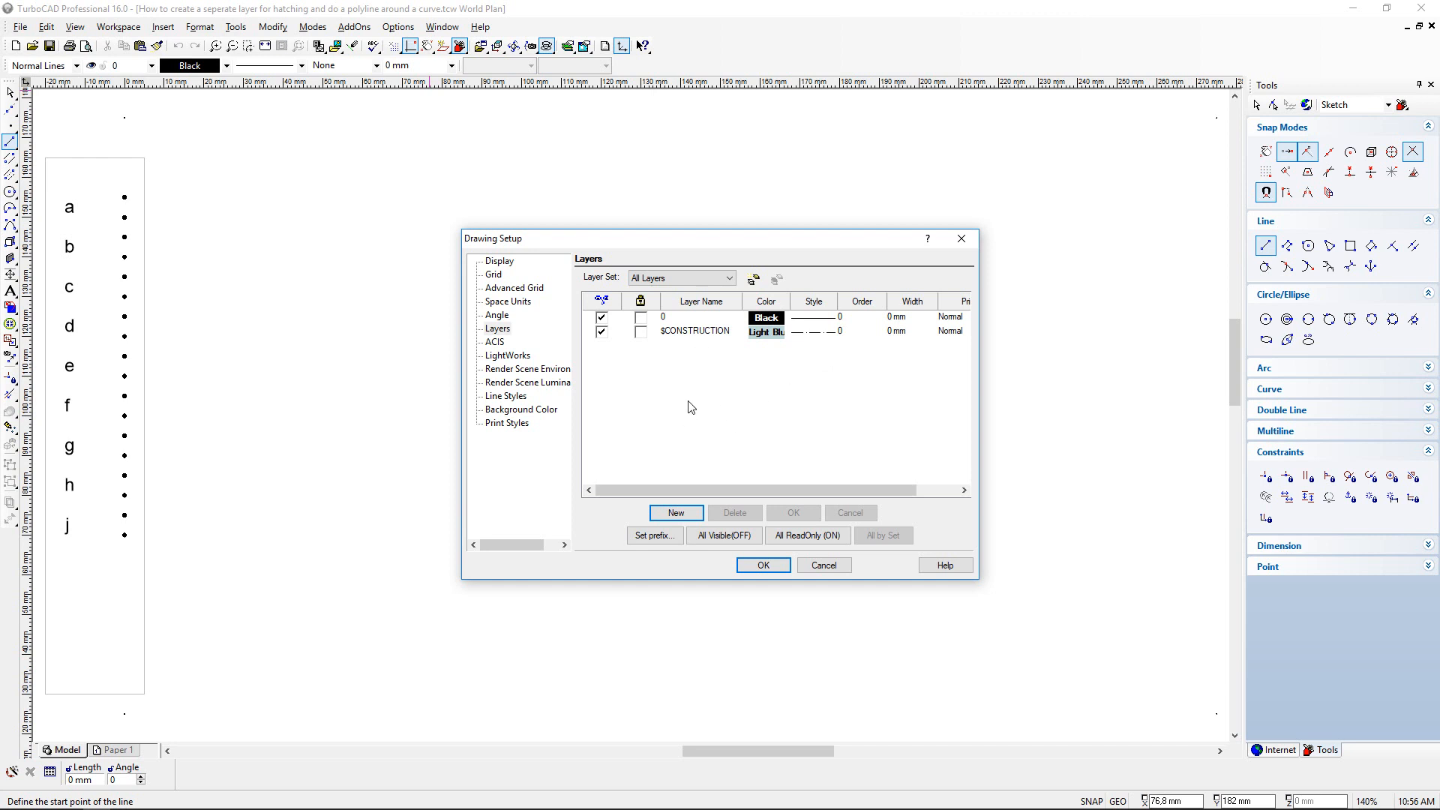
left_click(678, 514)
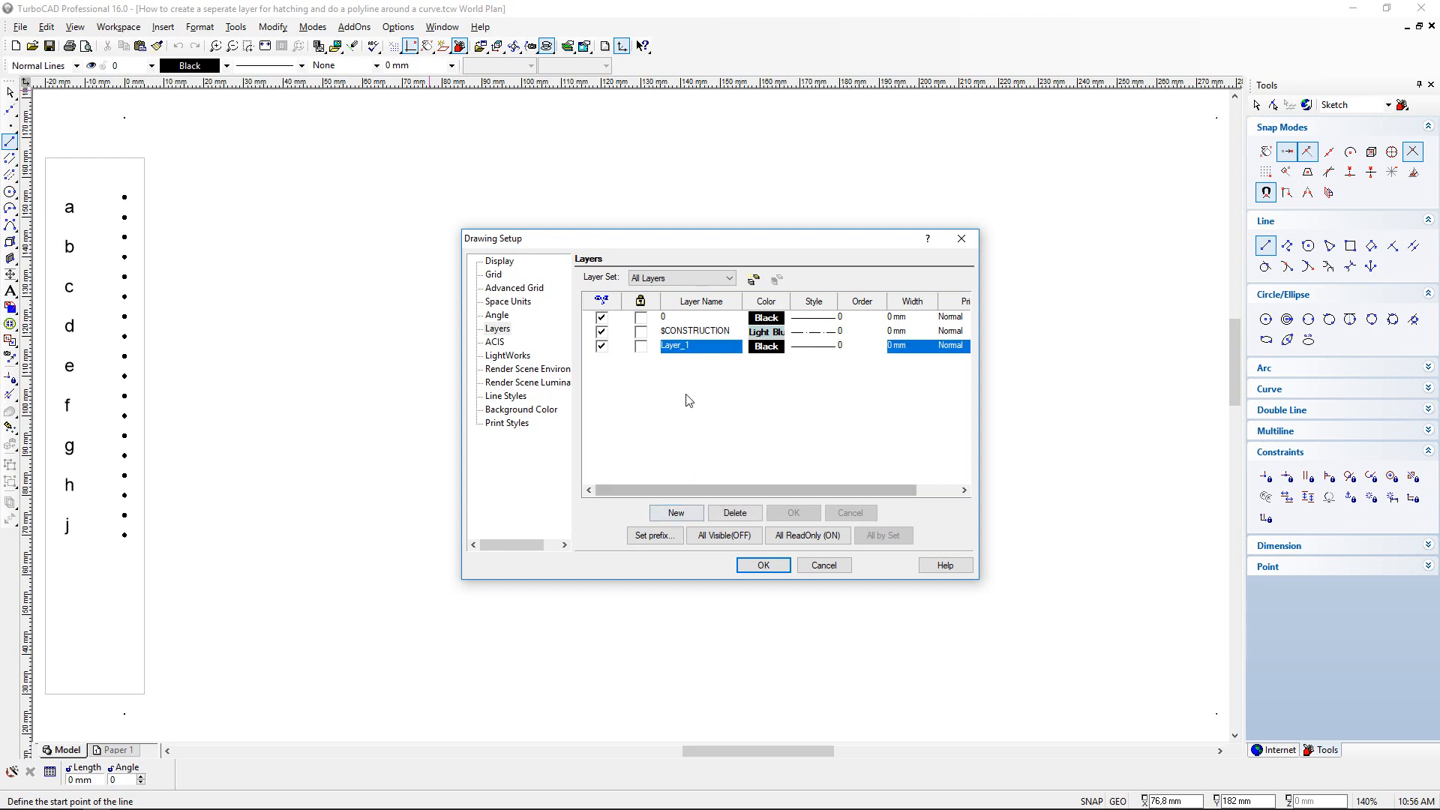
left_click(703, 349)
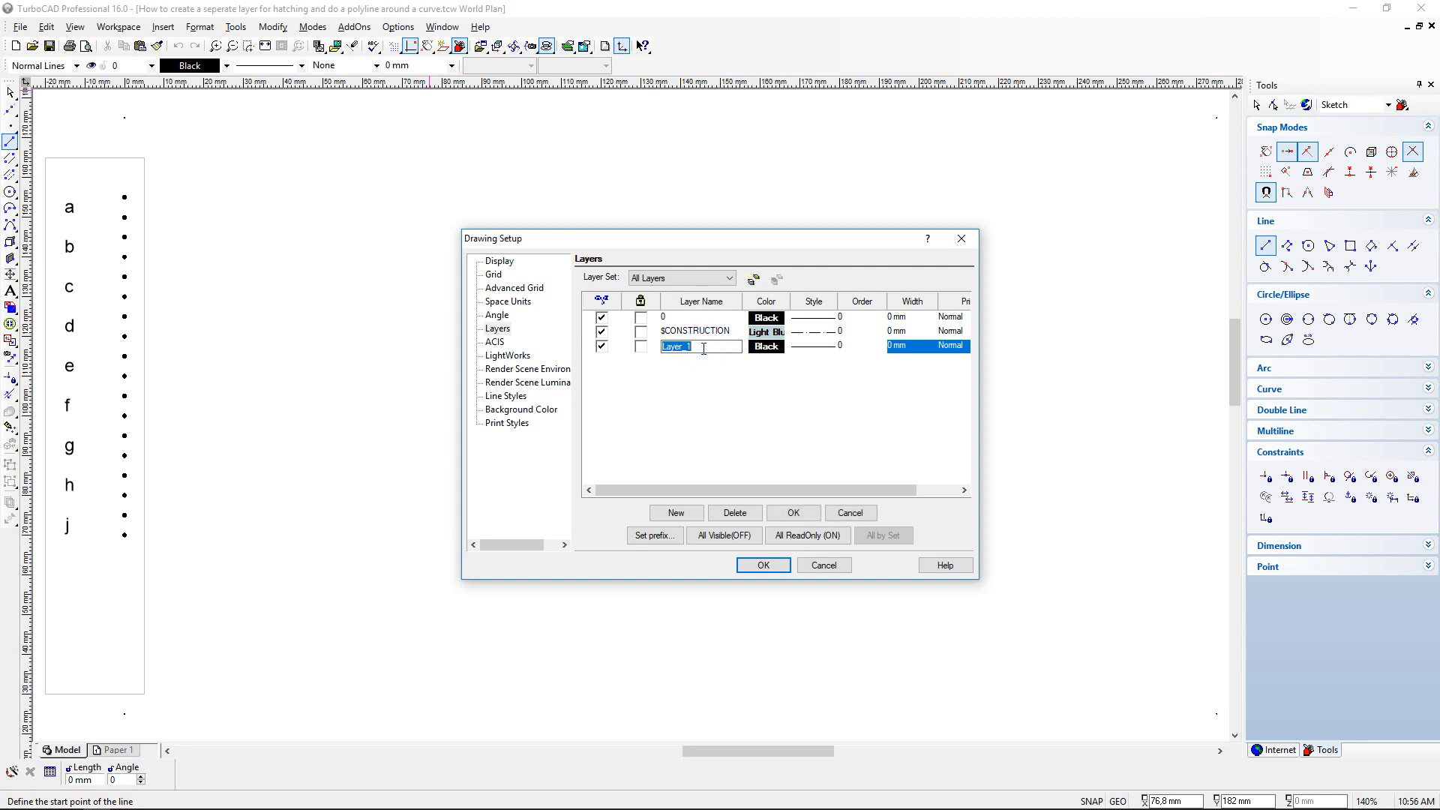
type("Answer")
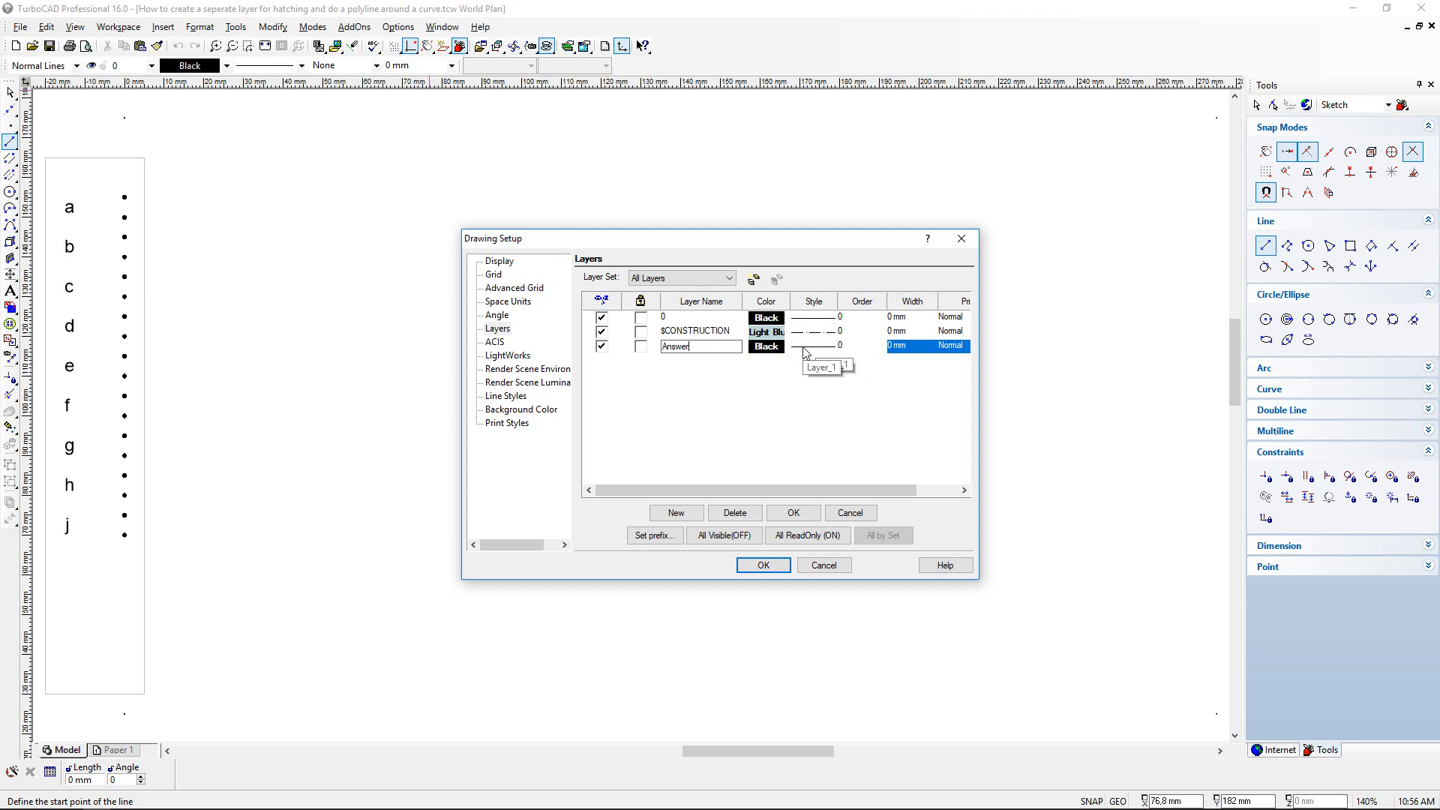
left_click(900, 349)
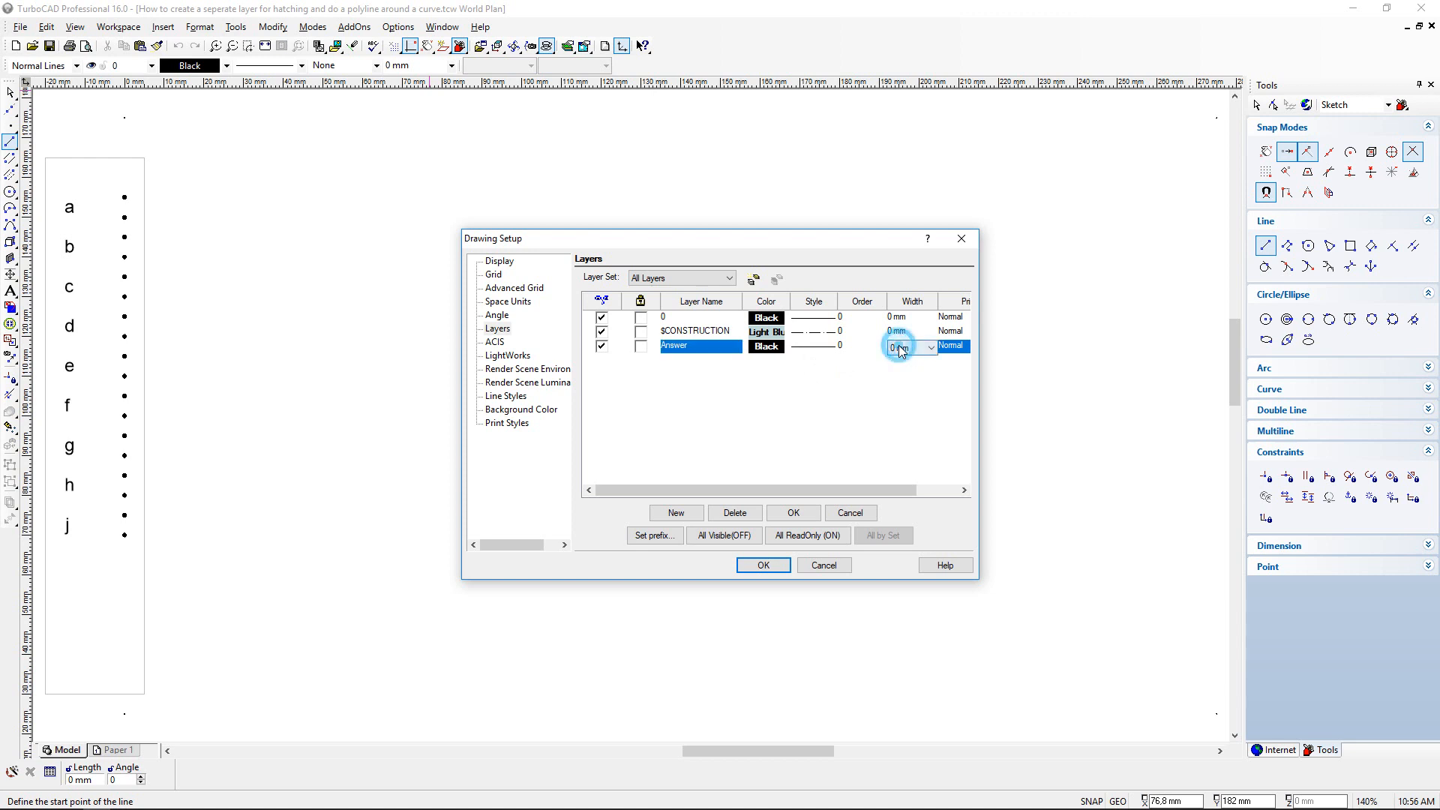
left_click(931, 348)
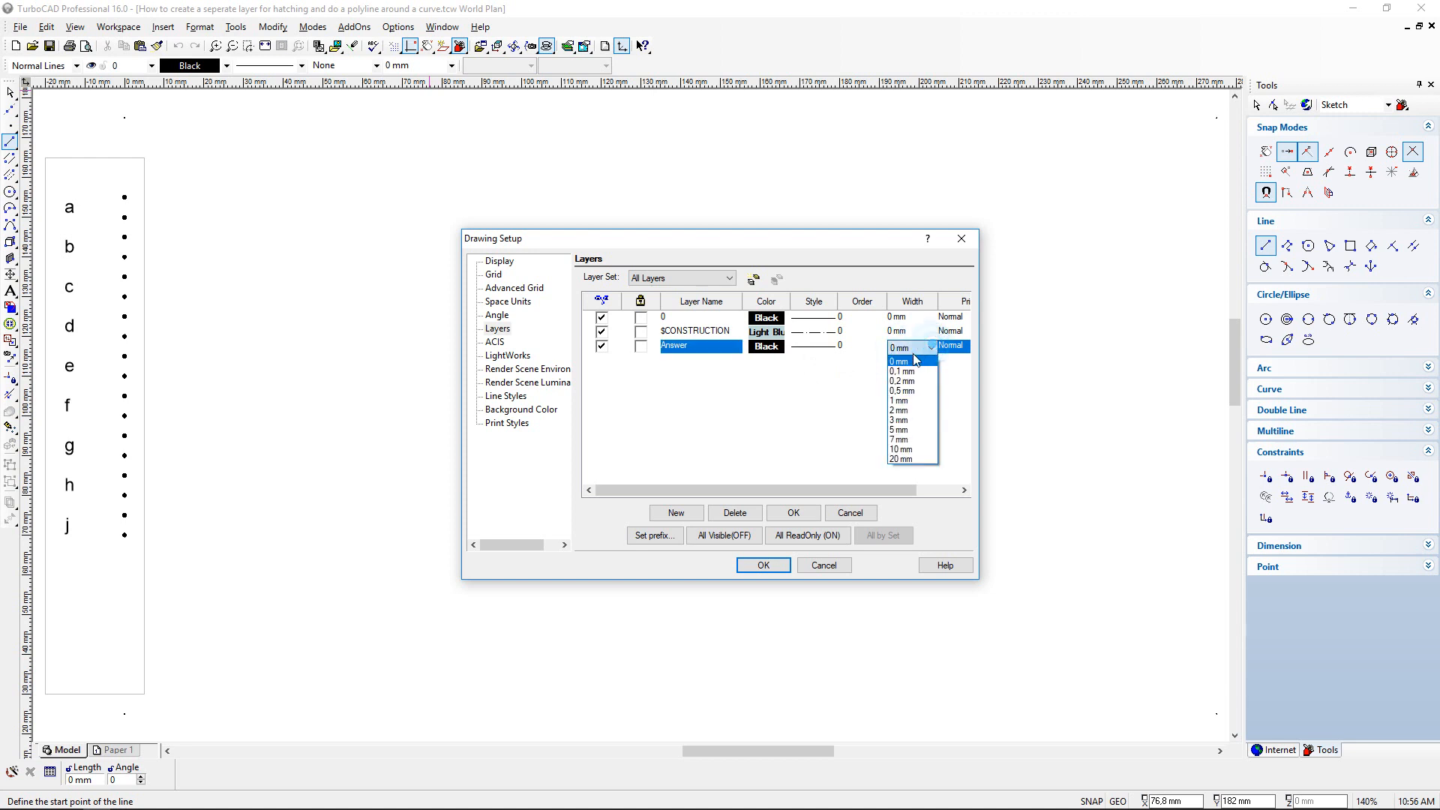
left_click(906, 392)
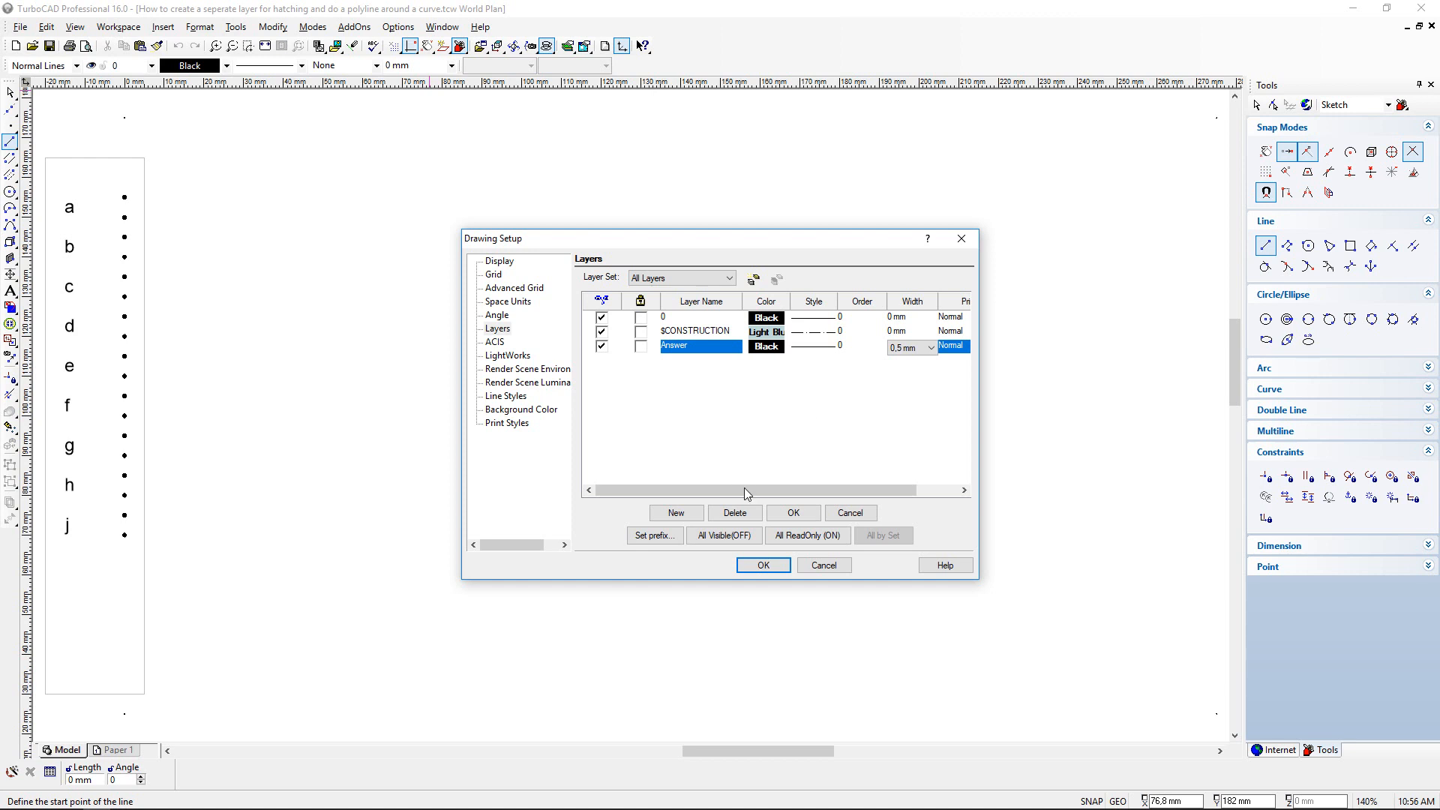
left_click(794, 512)
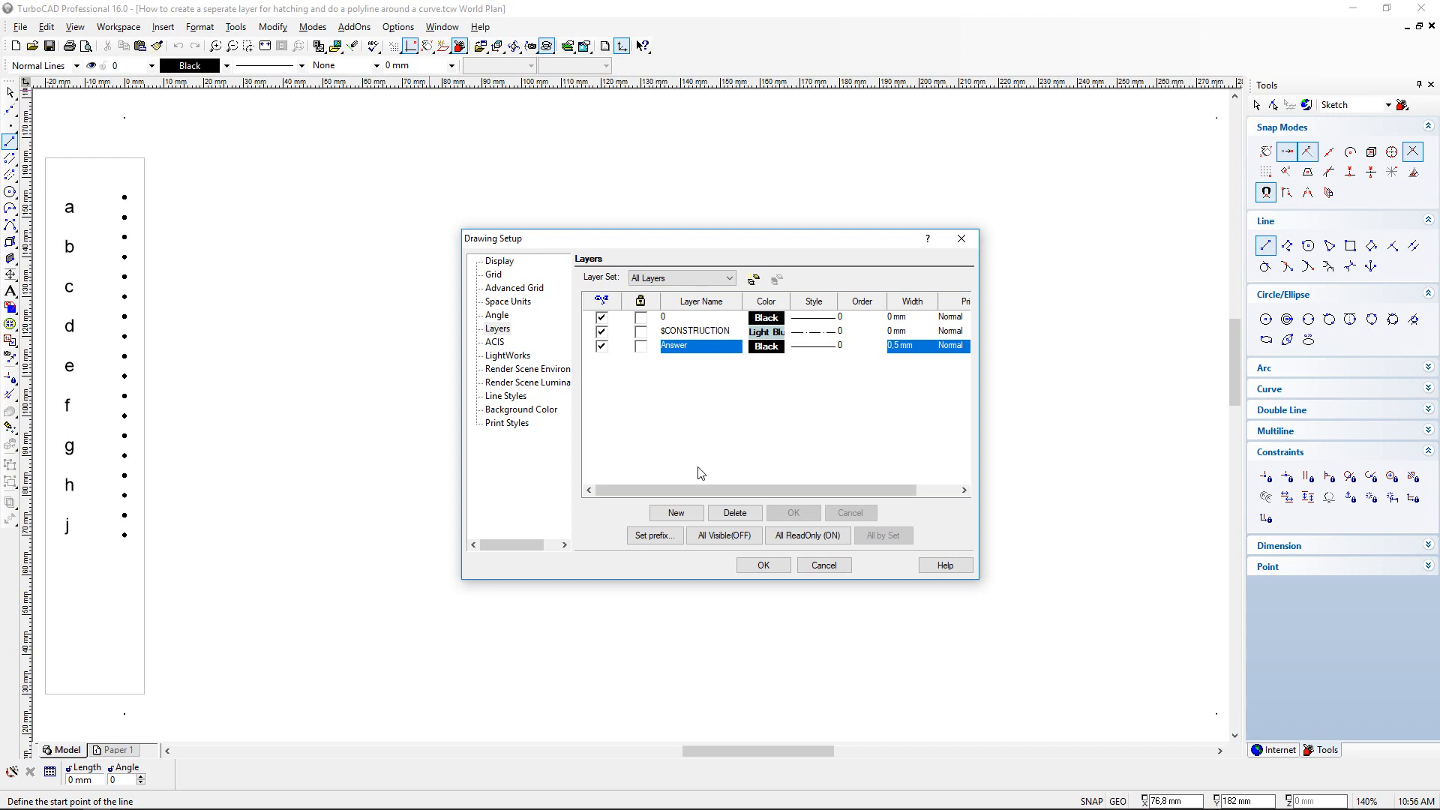
Step: Add another layer named Hatching, set its color to red, and accept the drawing setup
left_click(678, 513)
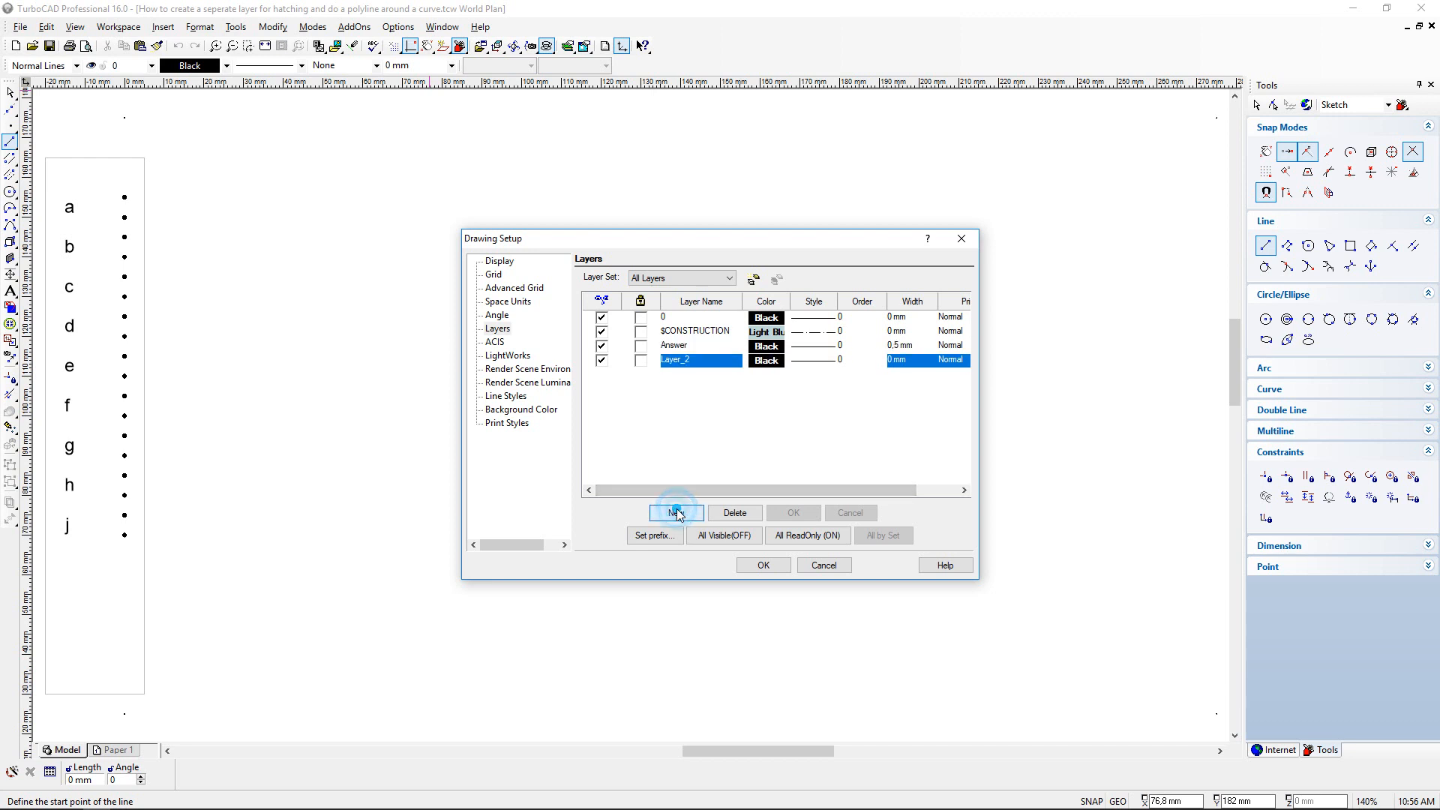
left_click(712, 362)
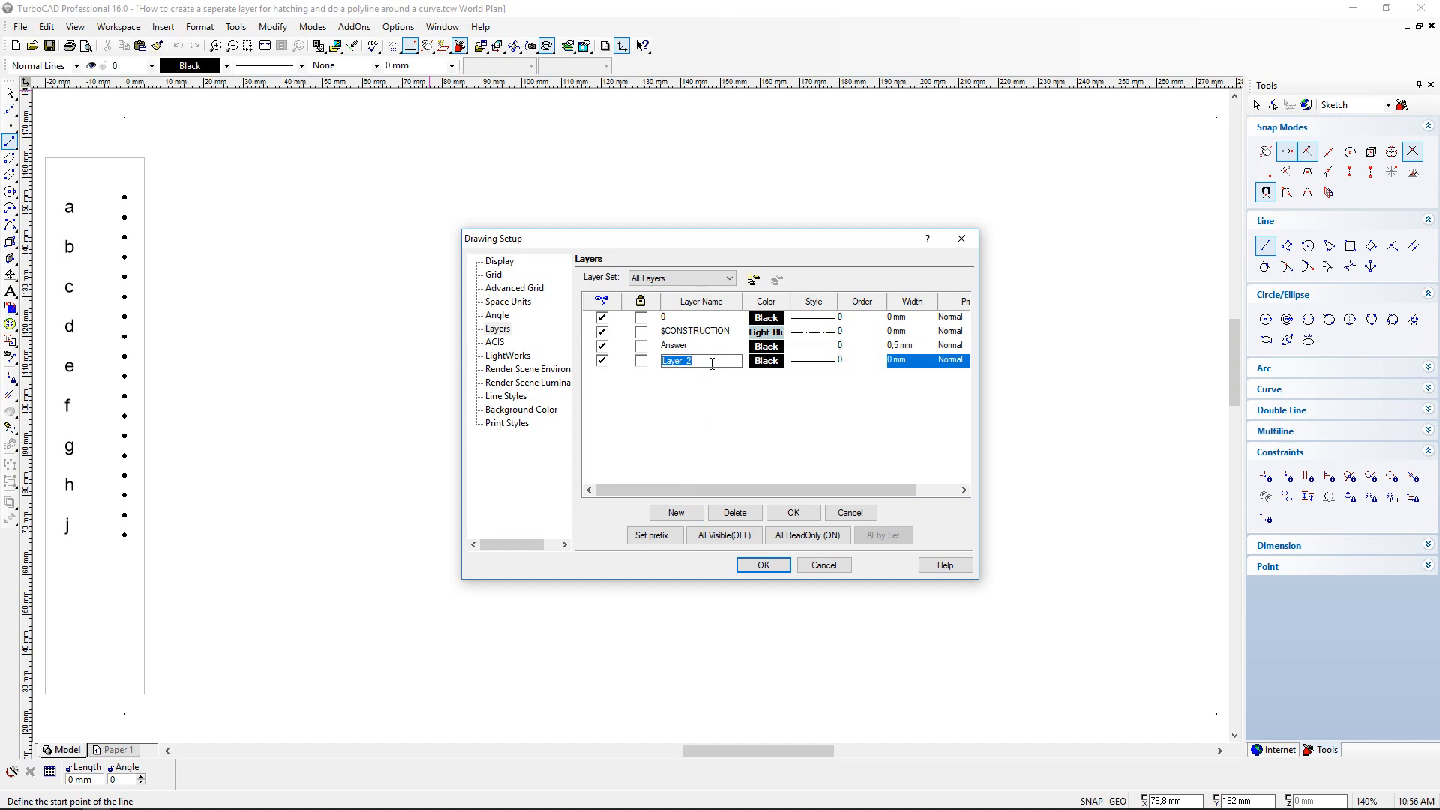
type("Hatching")
left_click(777, 362)
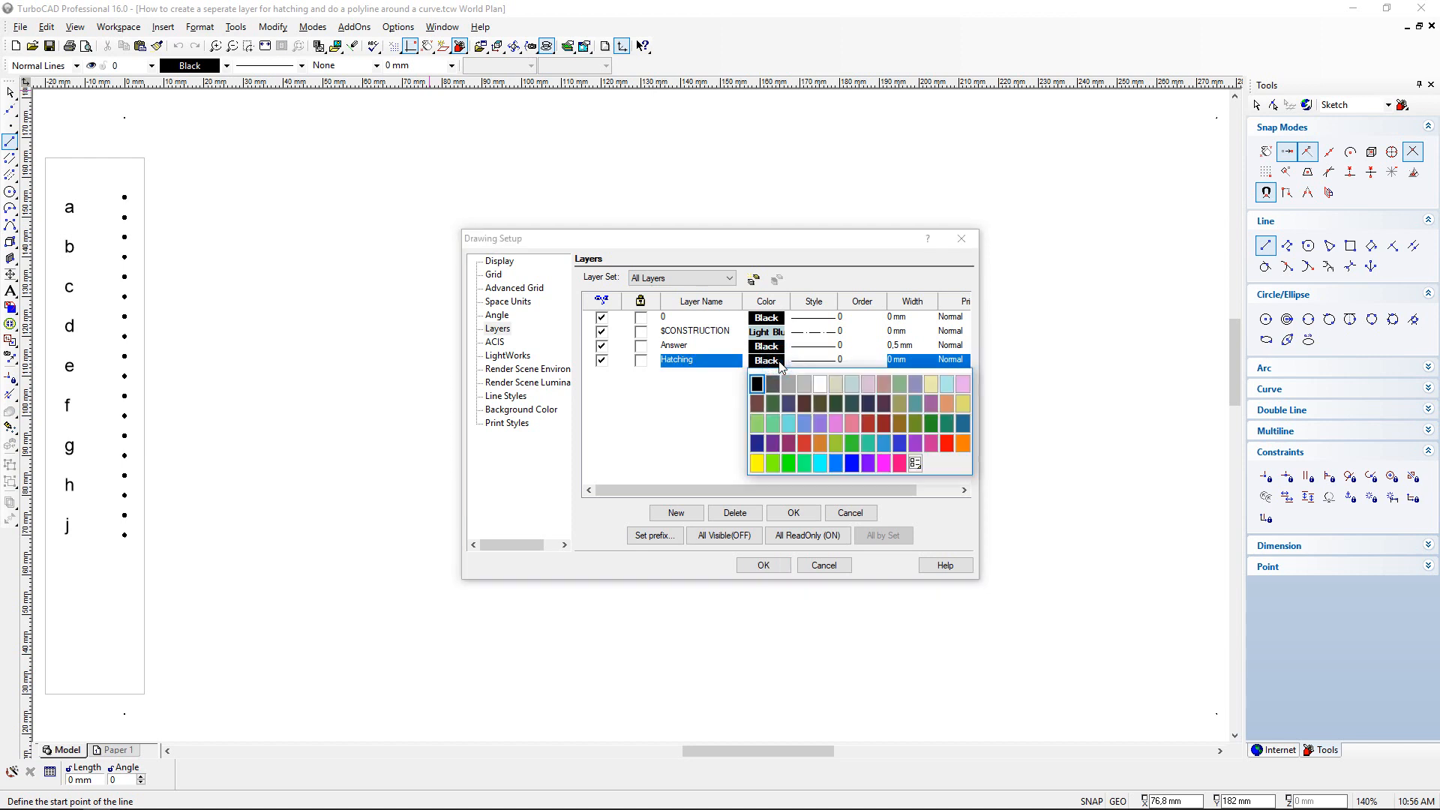
left_click(948, 444)
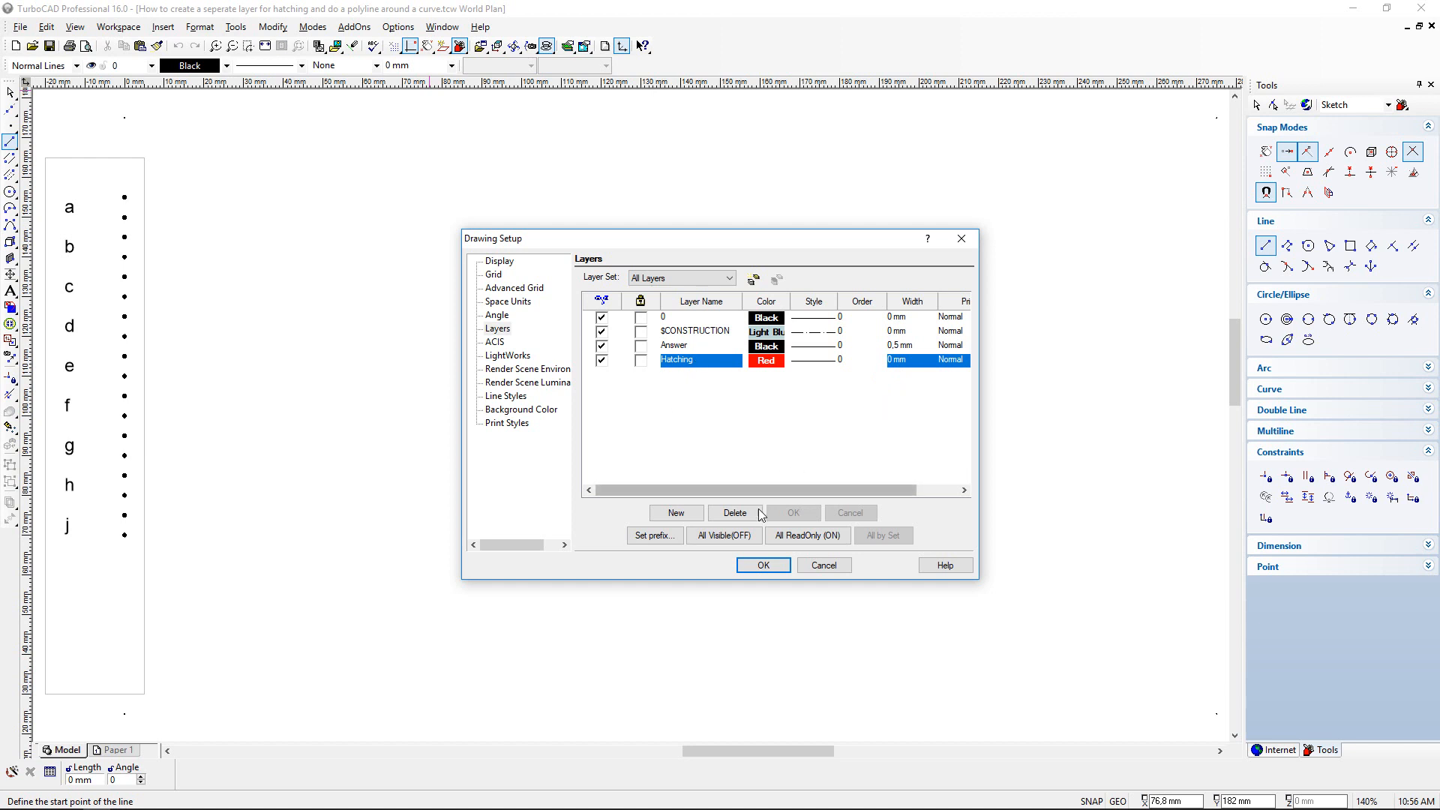
left_click(764, 564)
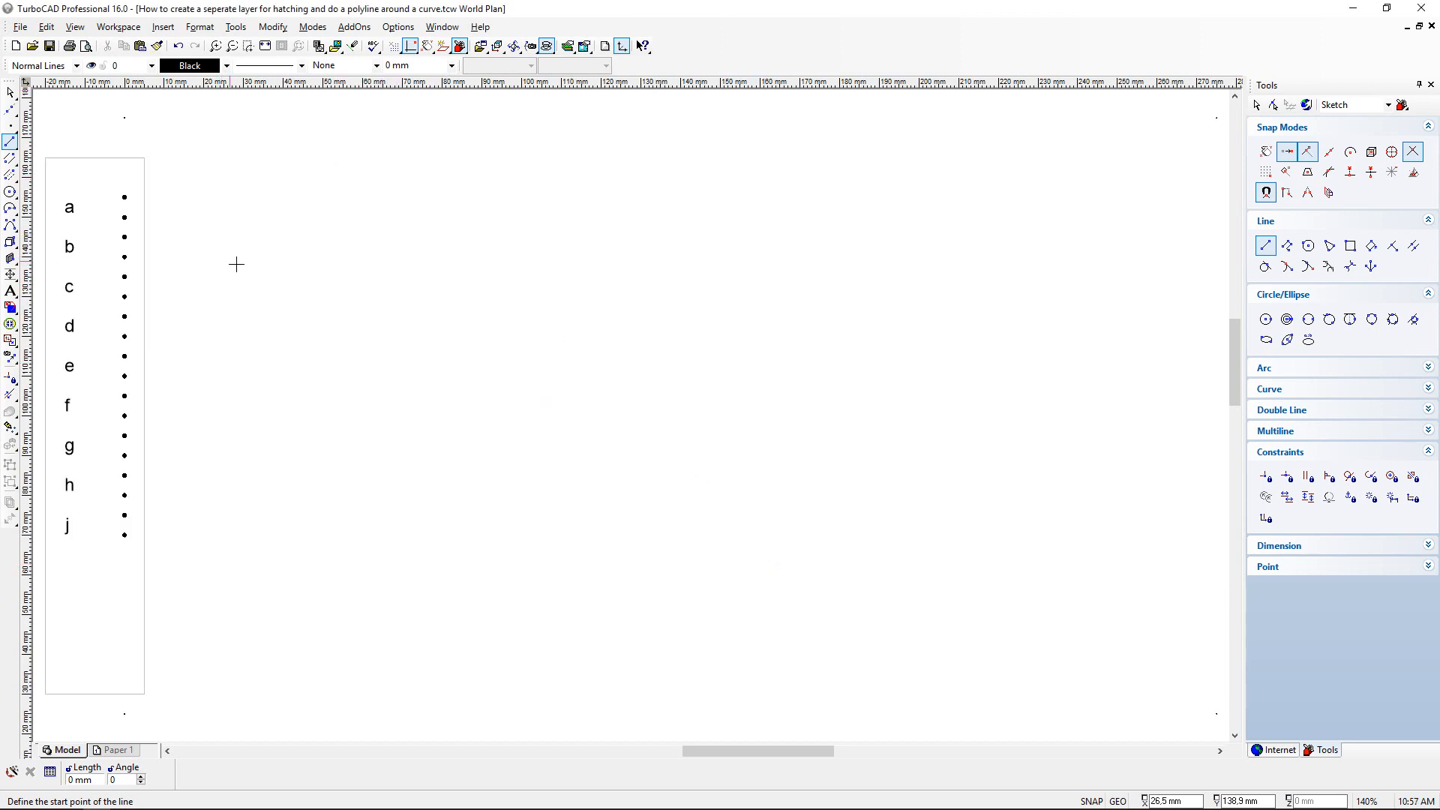
Step: Activate the Line tool and set Answer as the layer for new lines
left_click(10, 142)
left_click(153, 66)
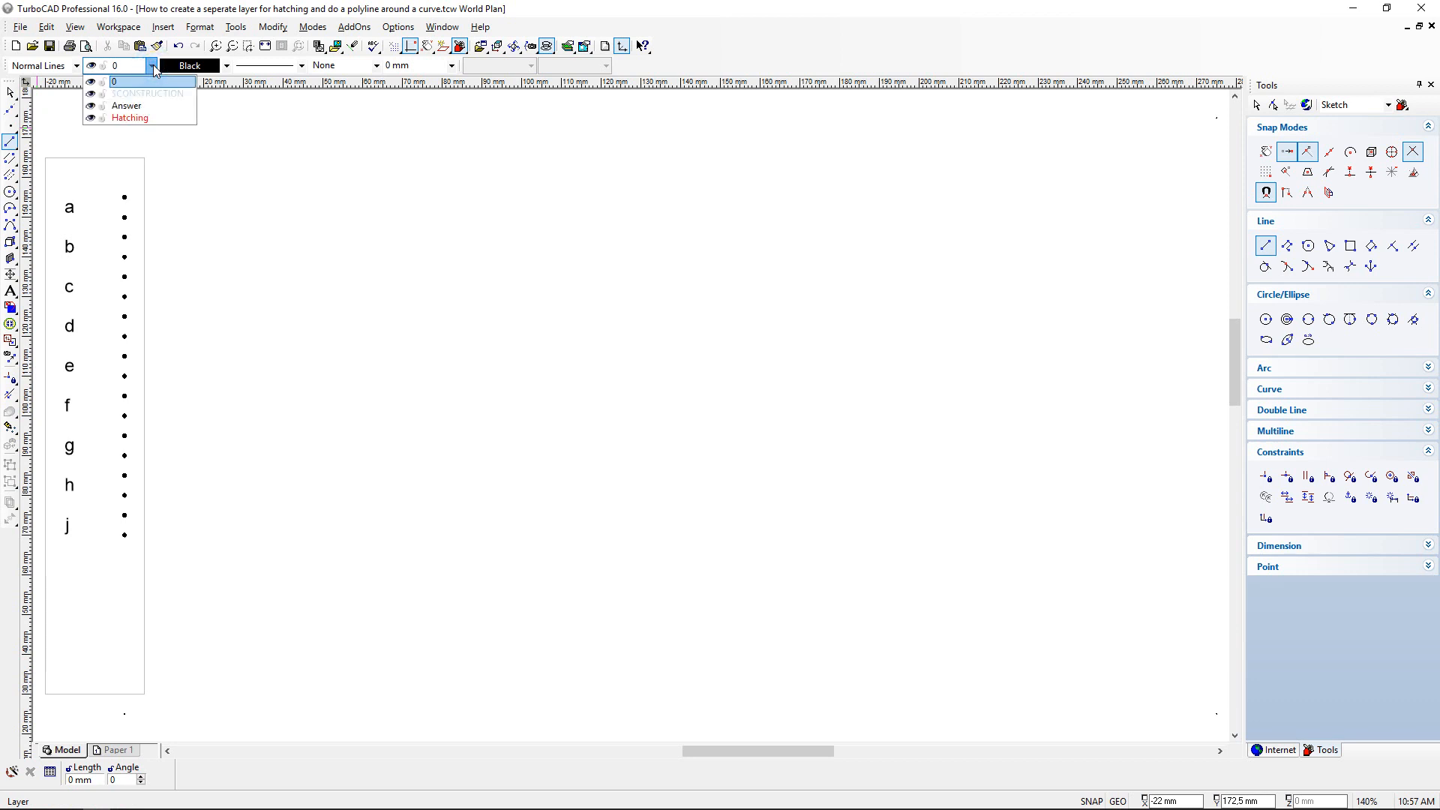
left_click(126, 104)
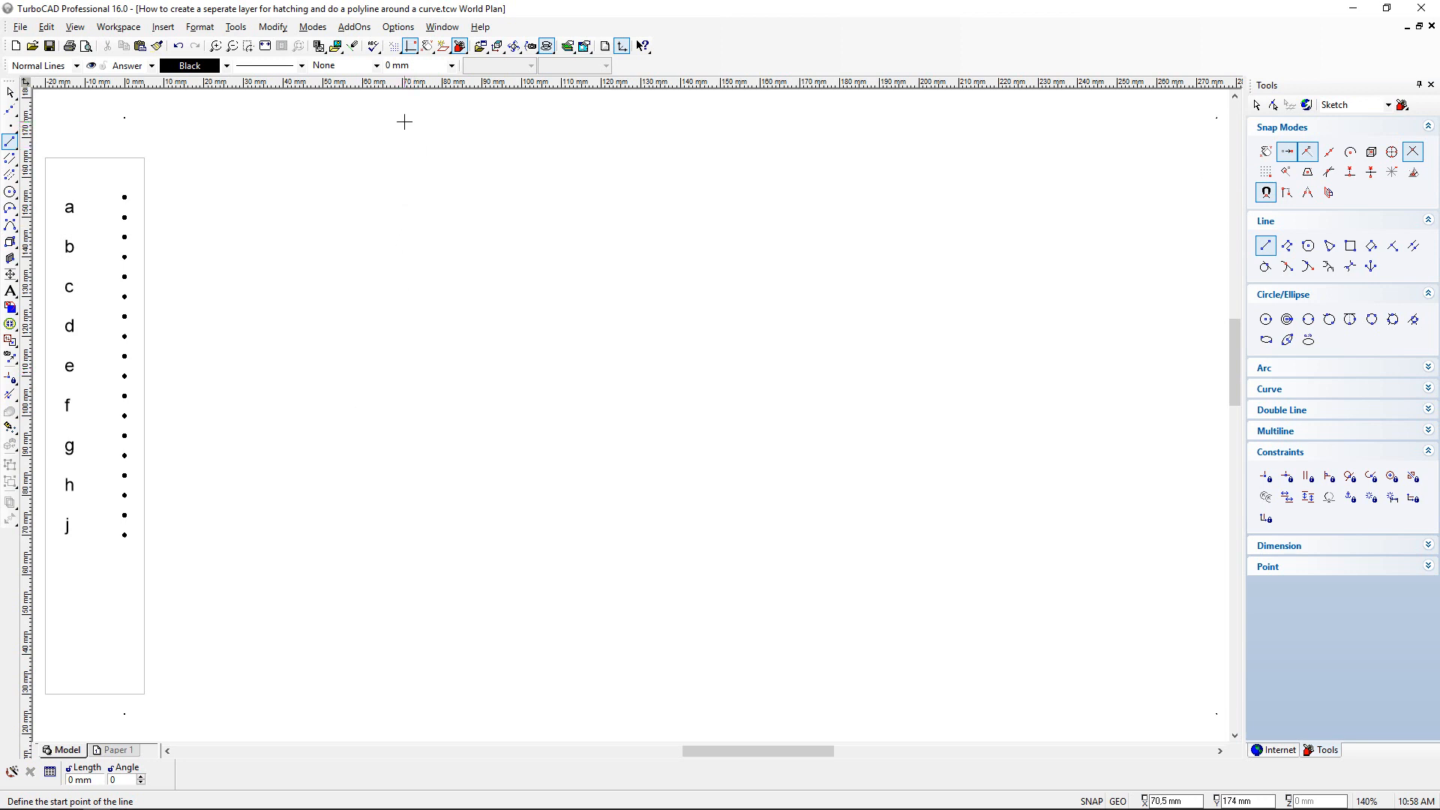
Step: Show the drawing grid and turn on grid snapping
left_click(394, 48)
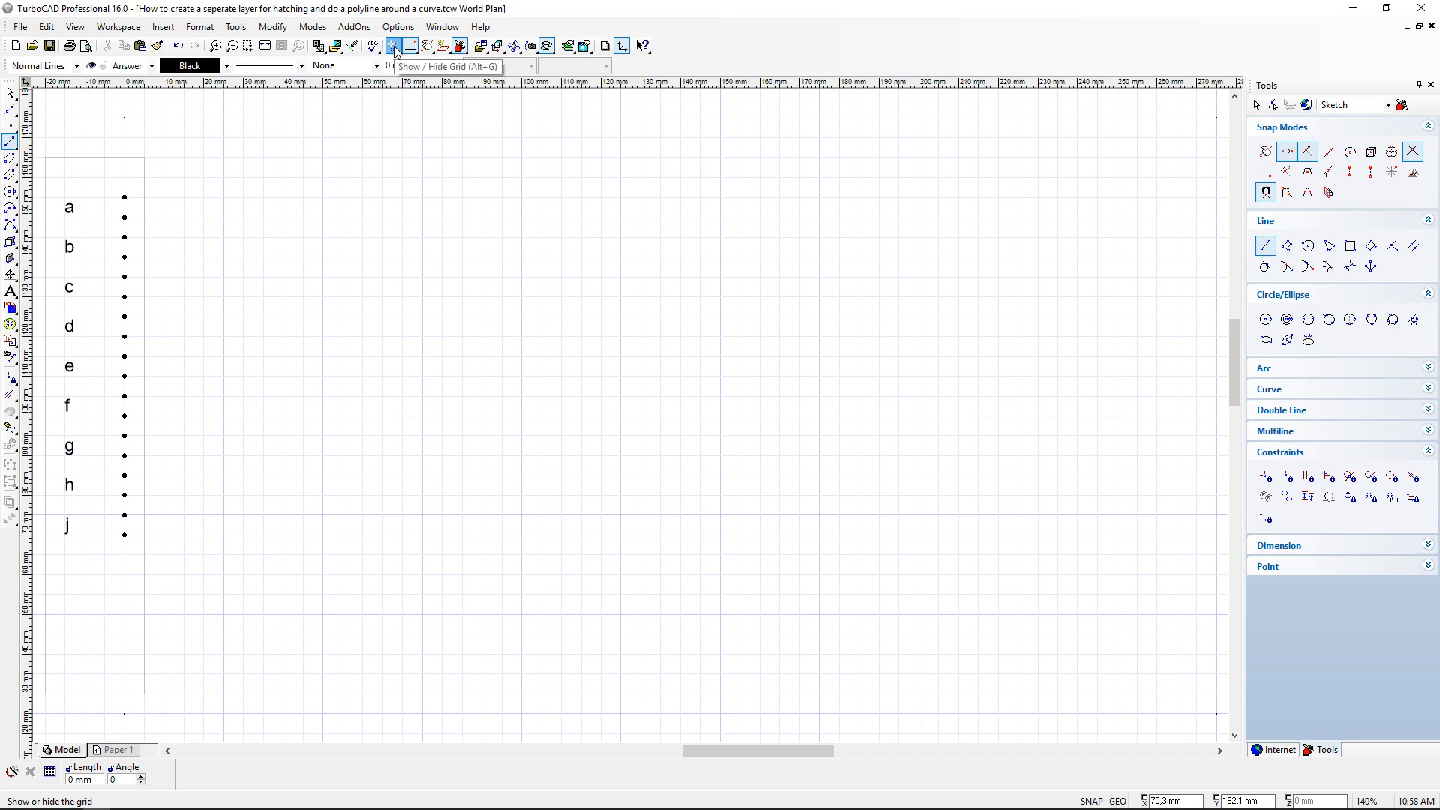
left_click(394, 47)
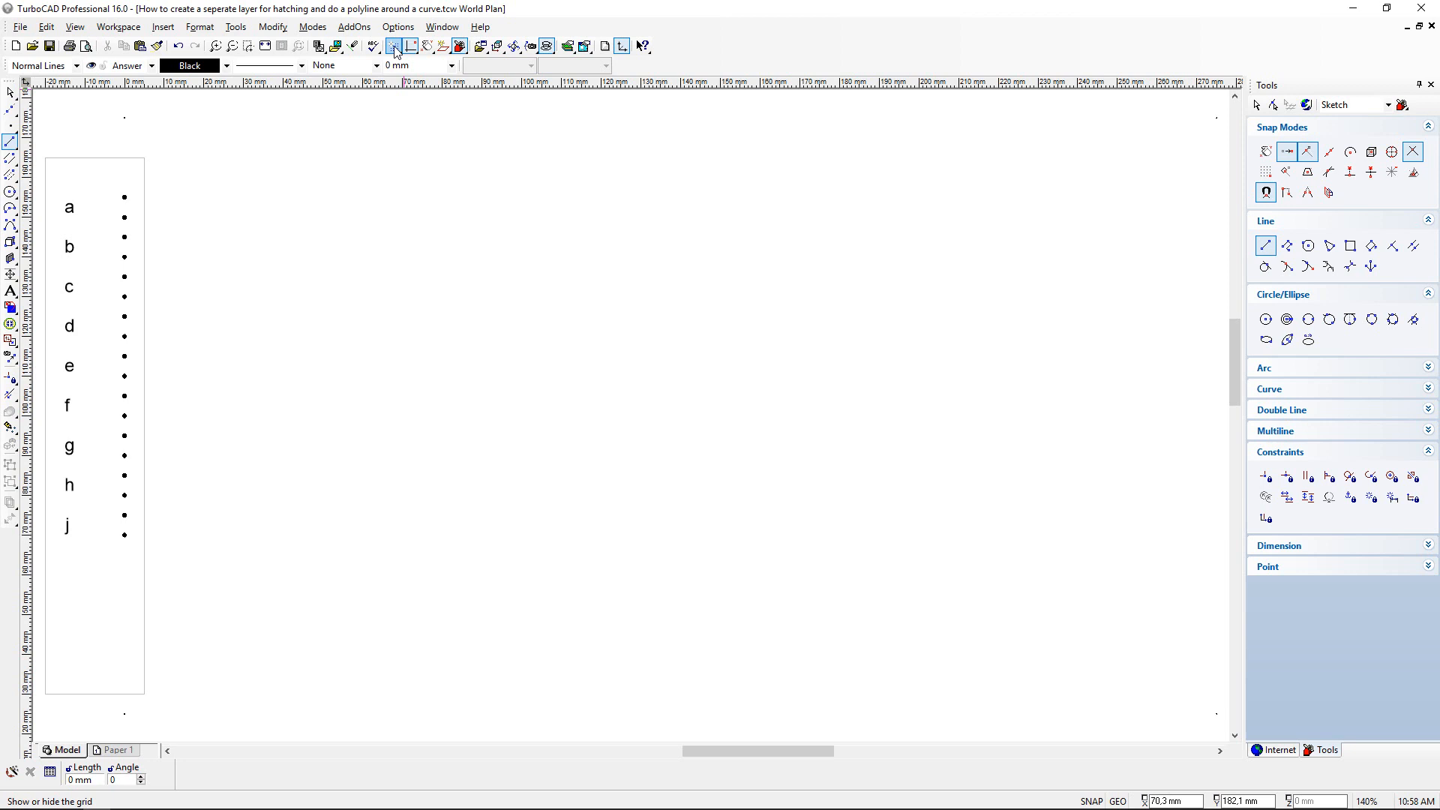
left_click(395, 47)
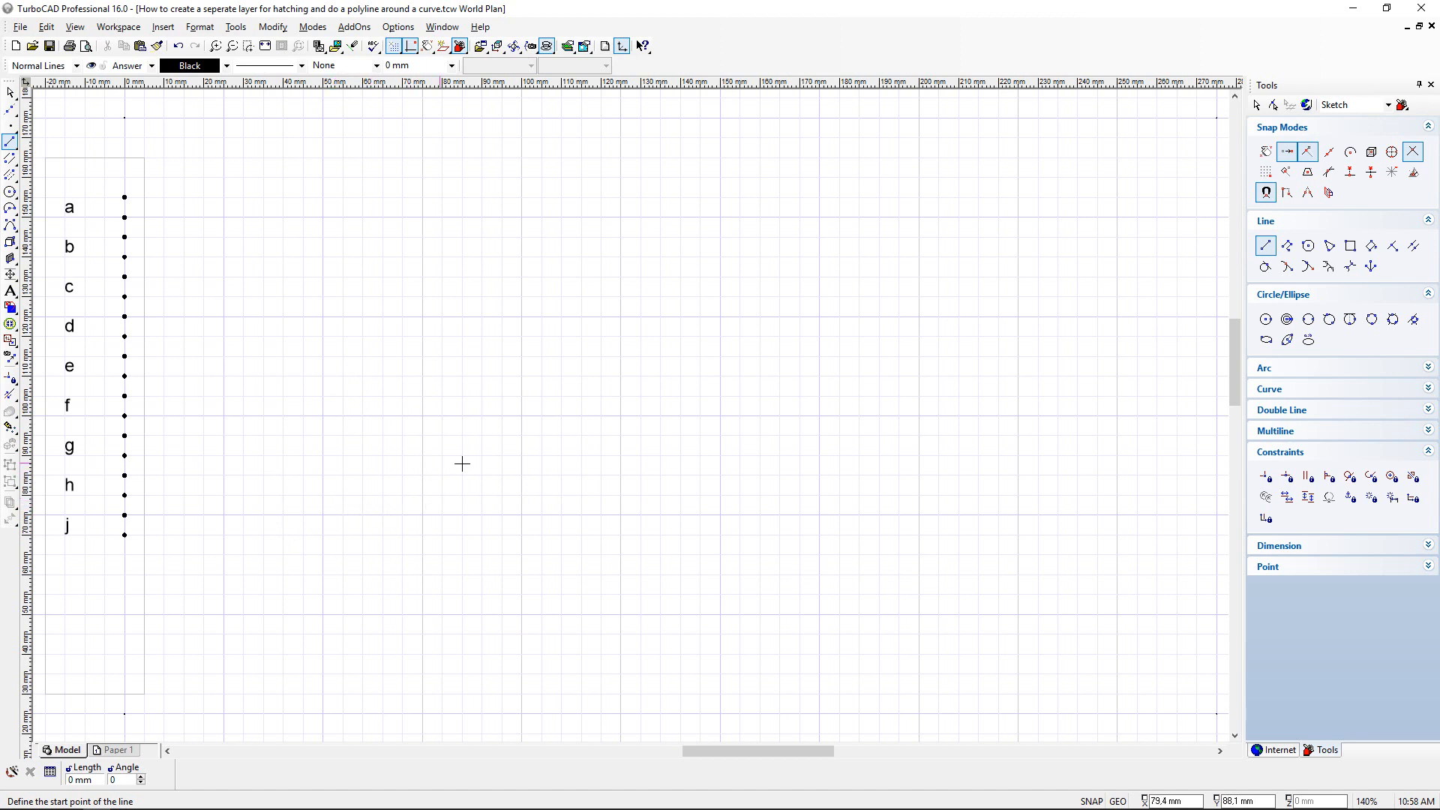
left_click(1392, 151)
left_click(1266, 173)
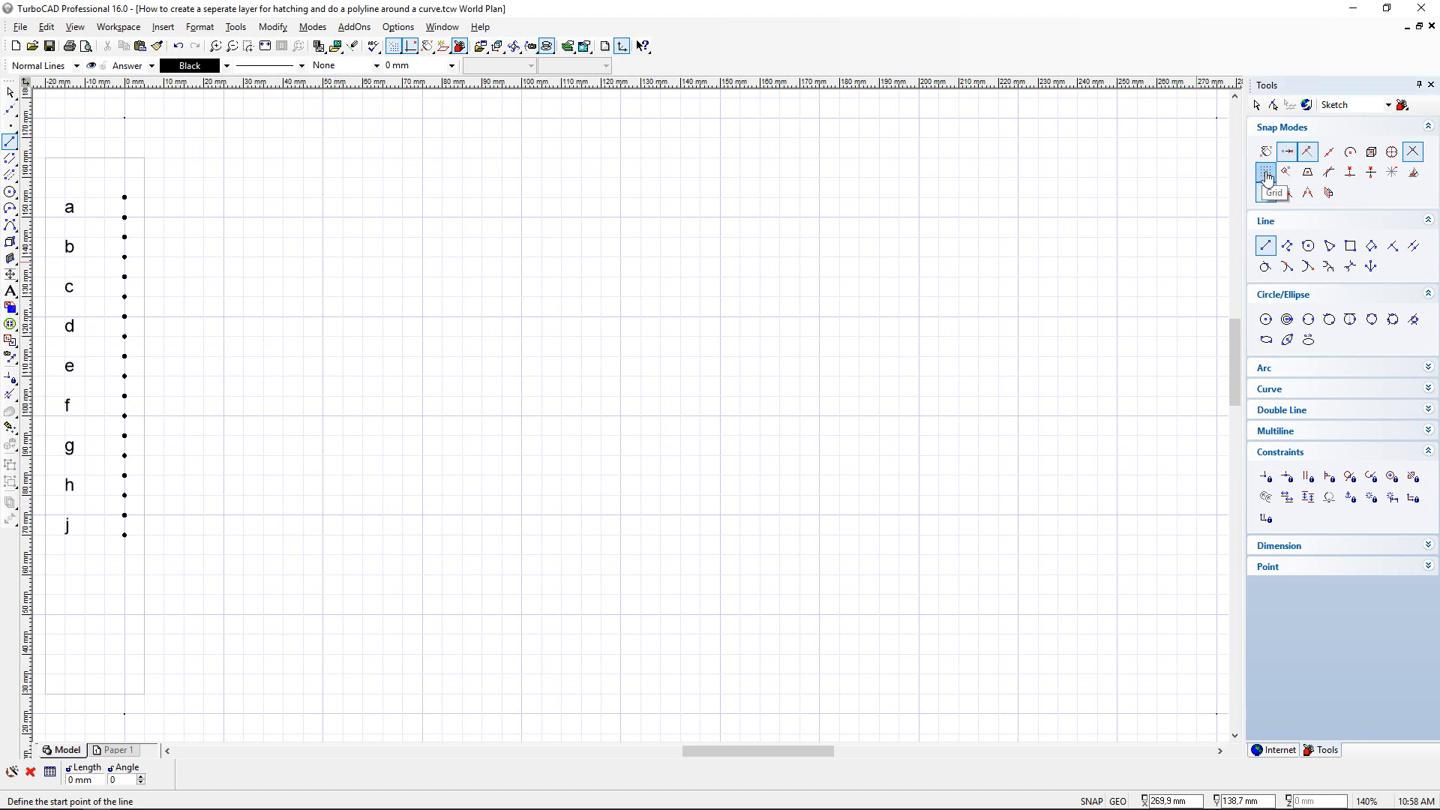
left_click(1266, 175)
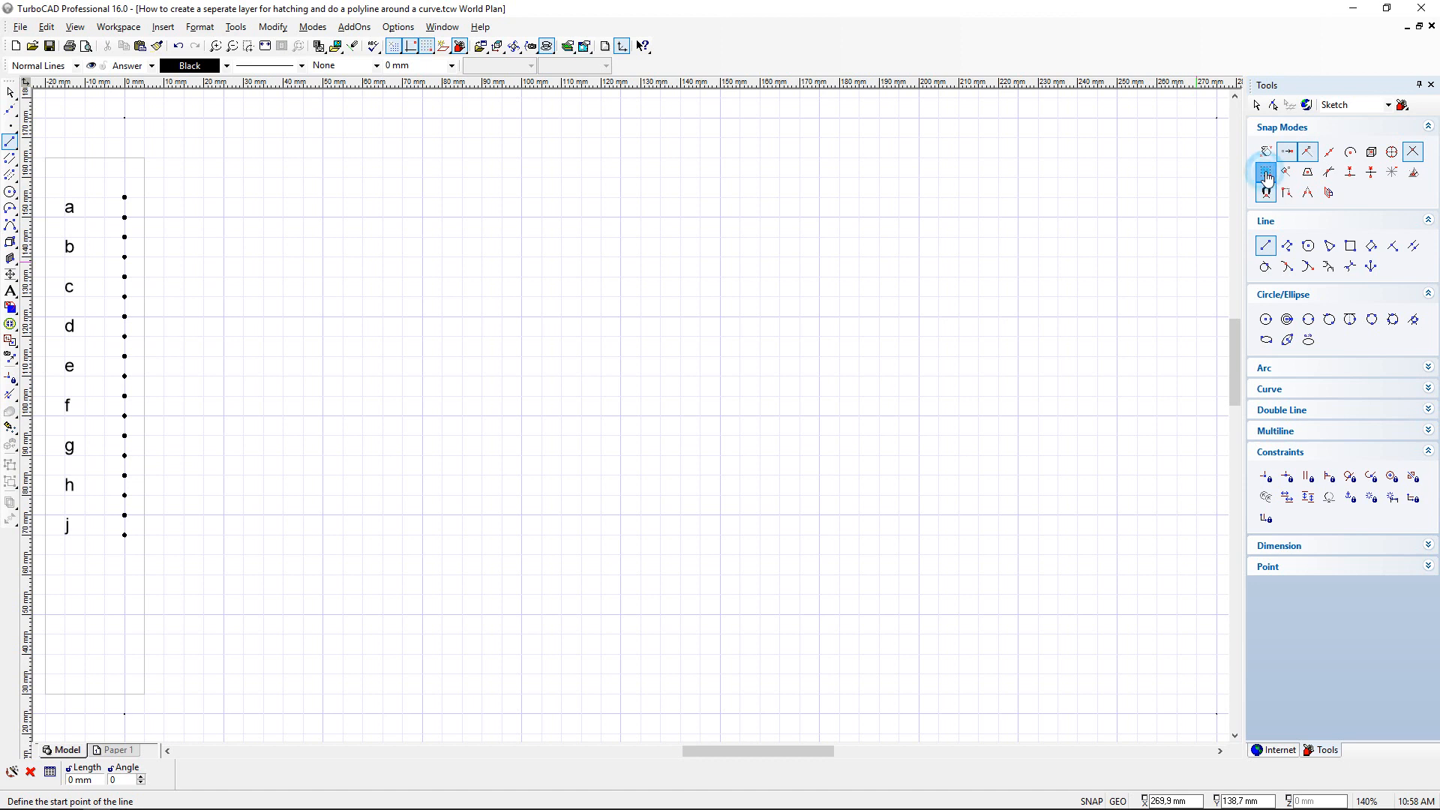
Step: Draw a 25 mm vertical line from (50, 75) to (50, 100) and a 25 mm horizontal line onward to (75, 100)
left_click(320, 517)
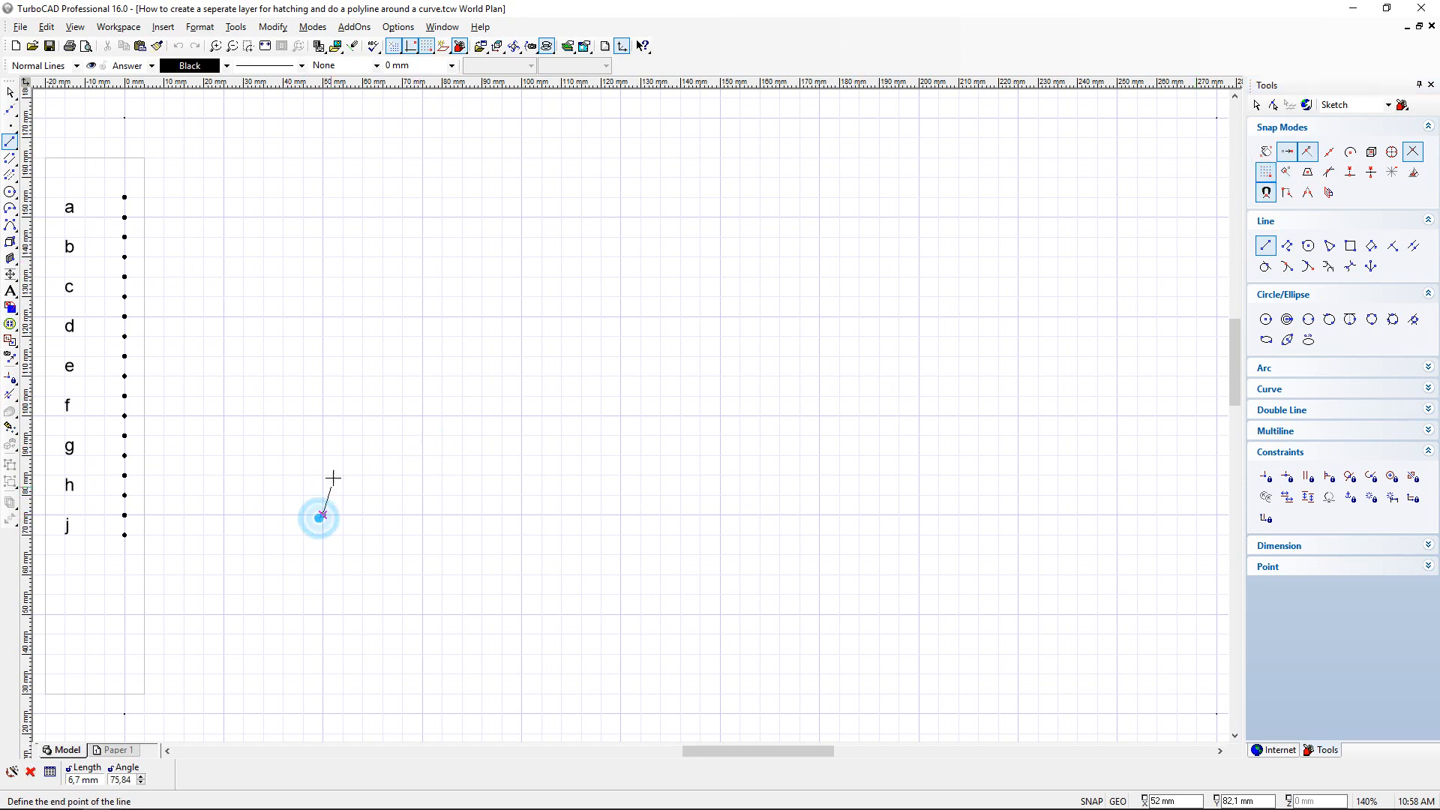
left_click(323, 414)
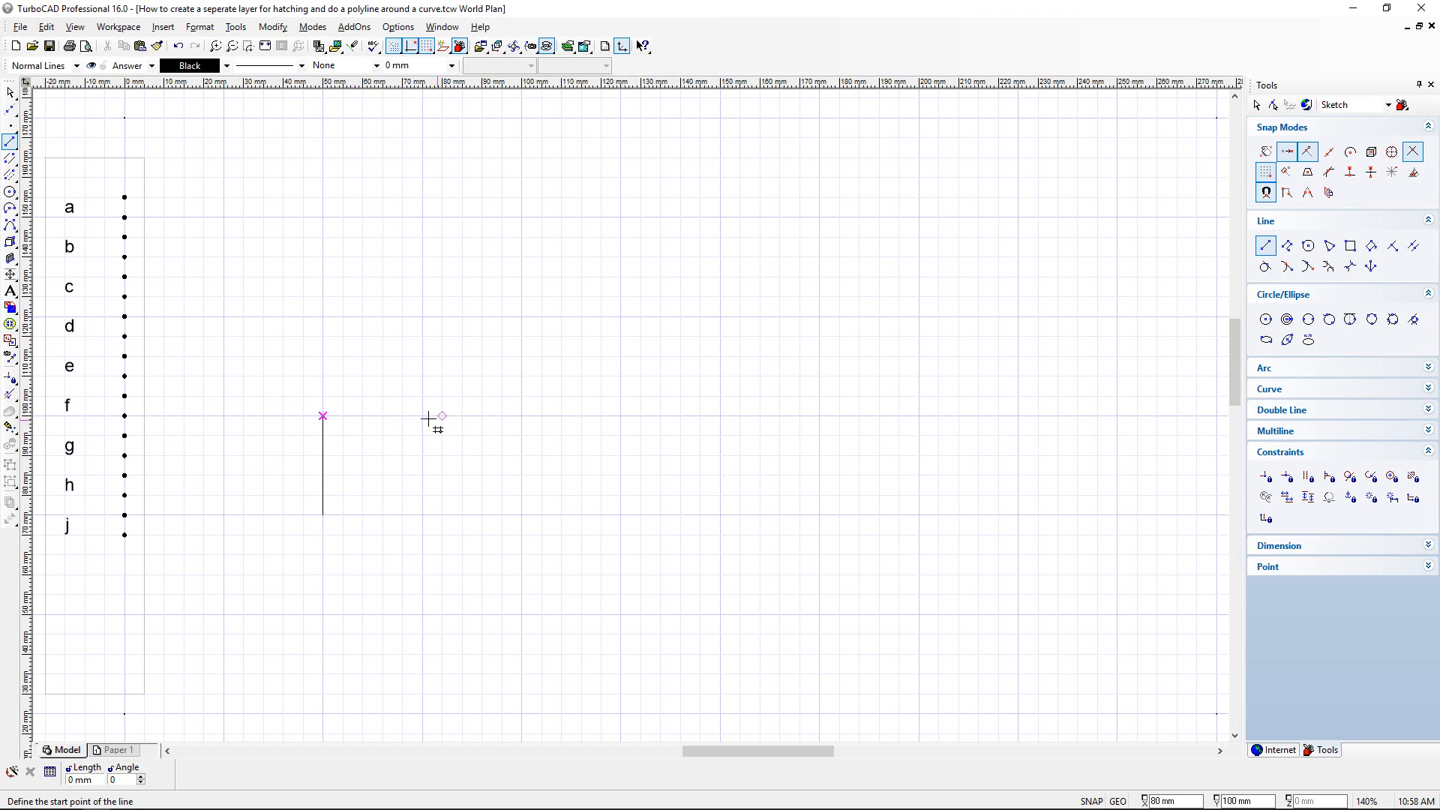
left_click(323, 416)
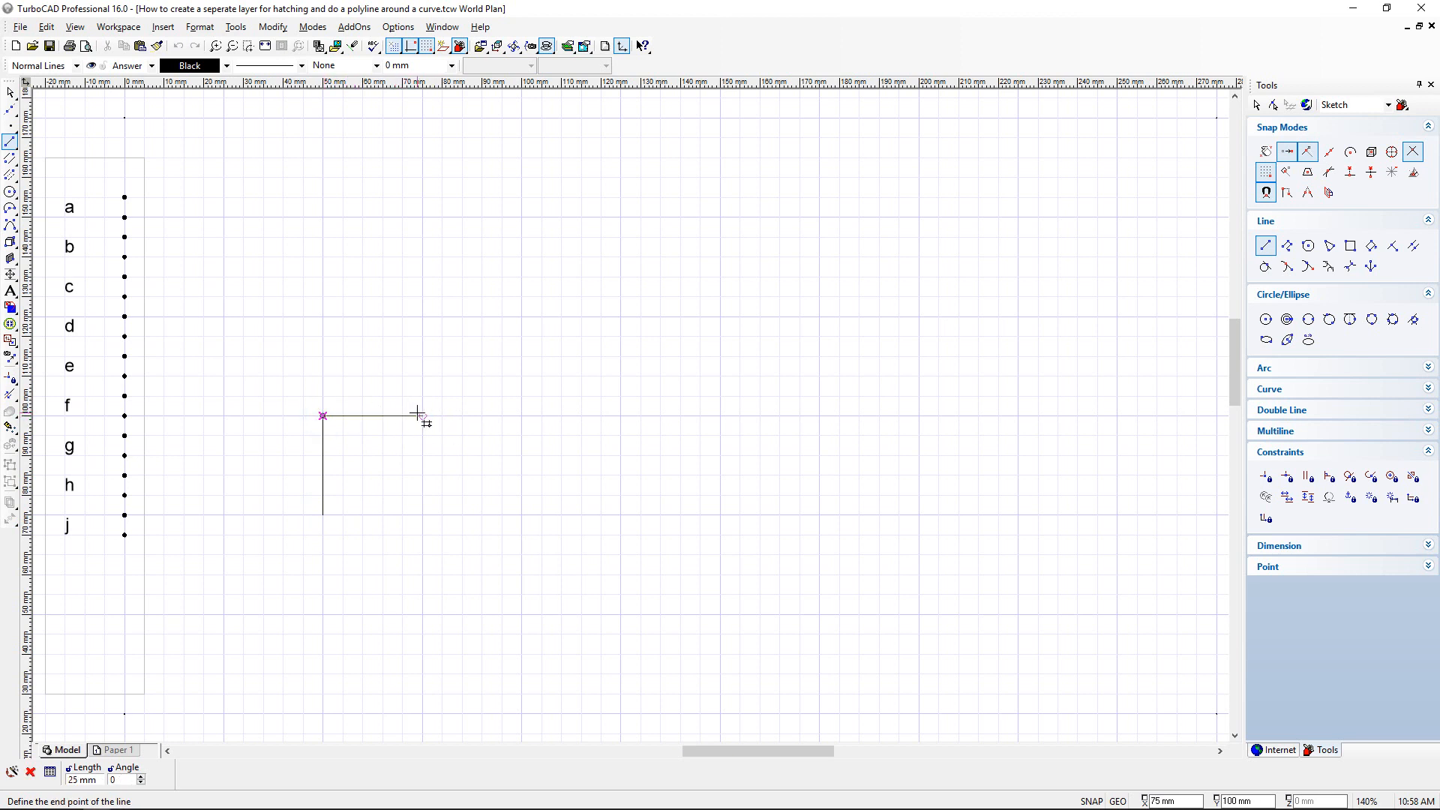
left_click(417, 416)
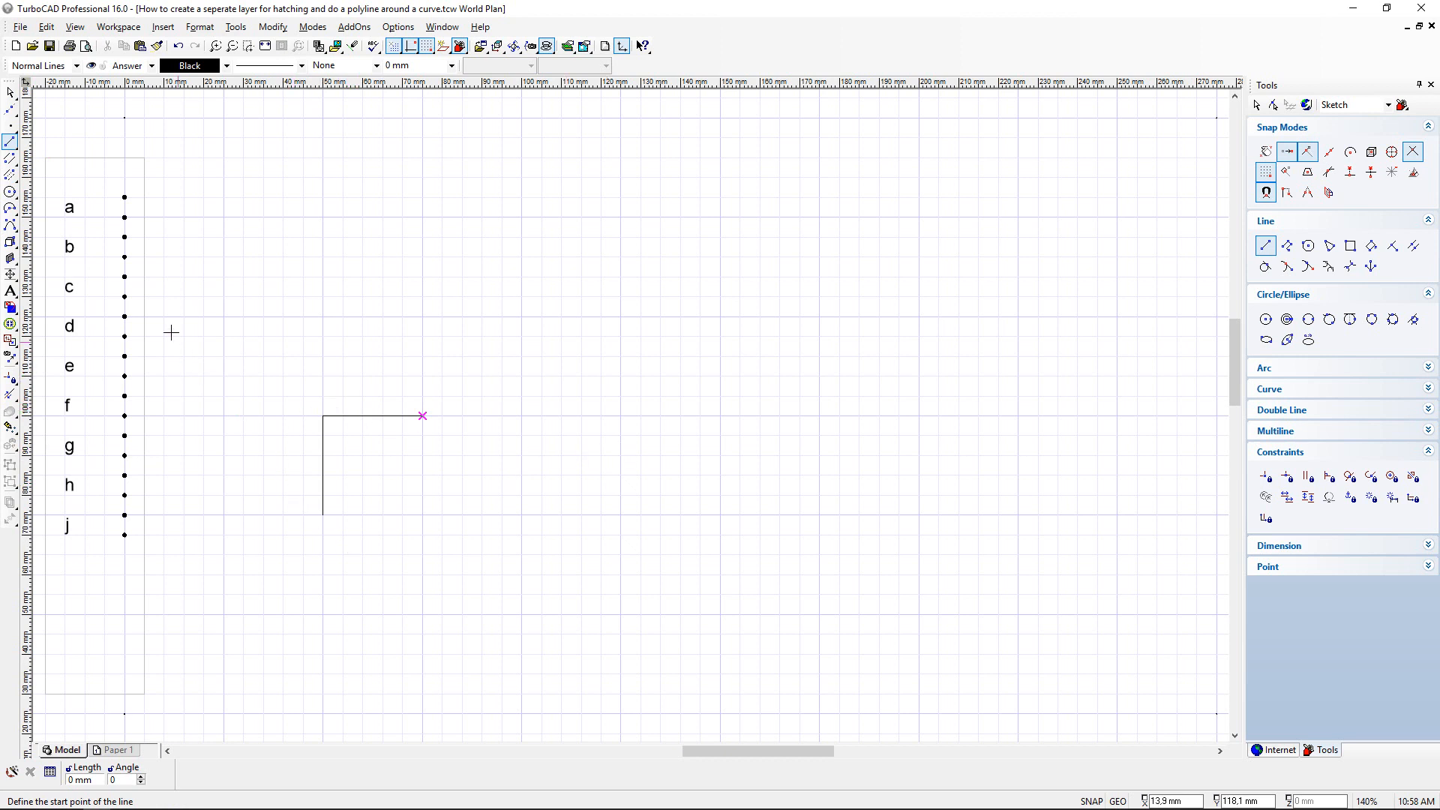
Step: Draw a 75 mm horizontal base line from (50, 75) to (125, 75) and a 50 mm vertical line up to (125, 125)
left_click(322, 514)
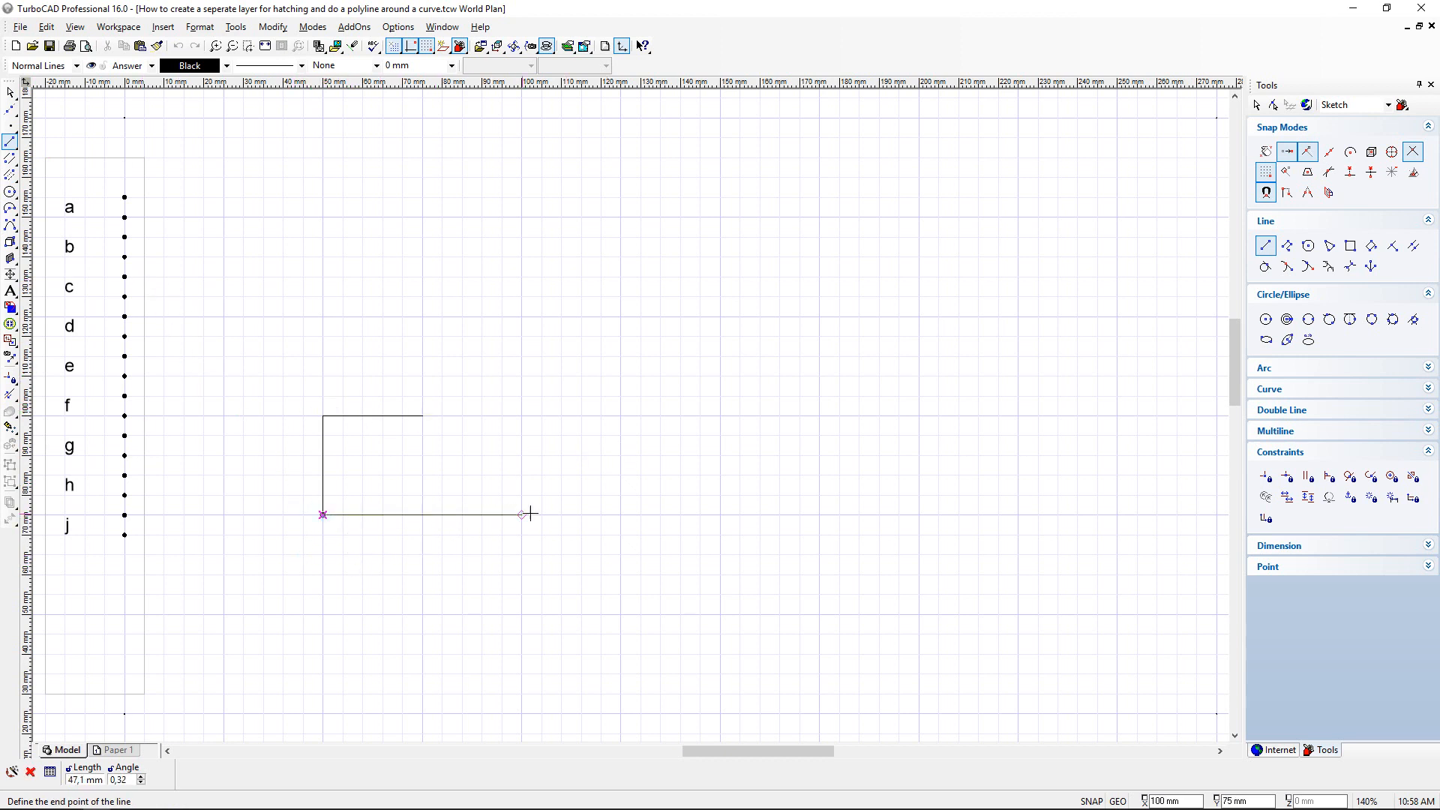
left_click(622, 514)
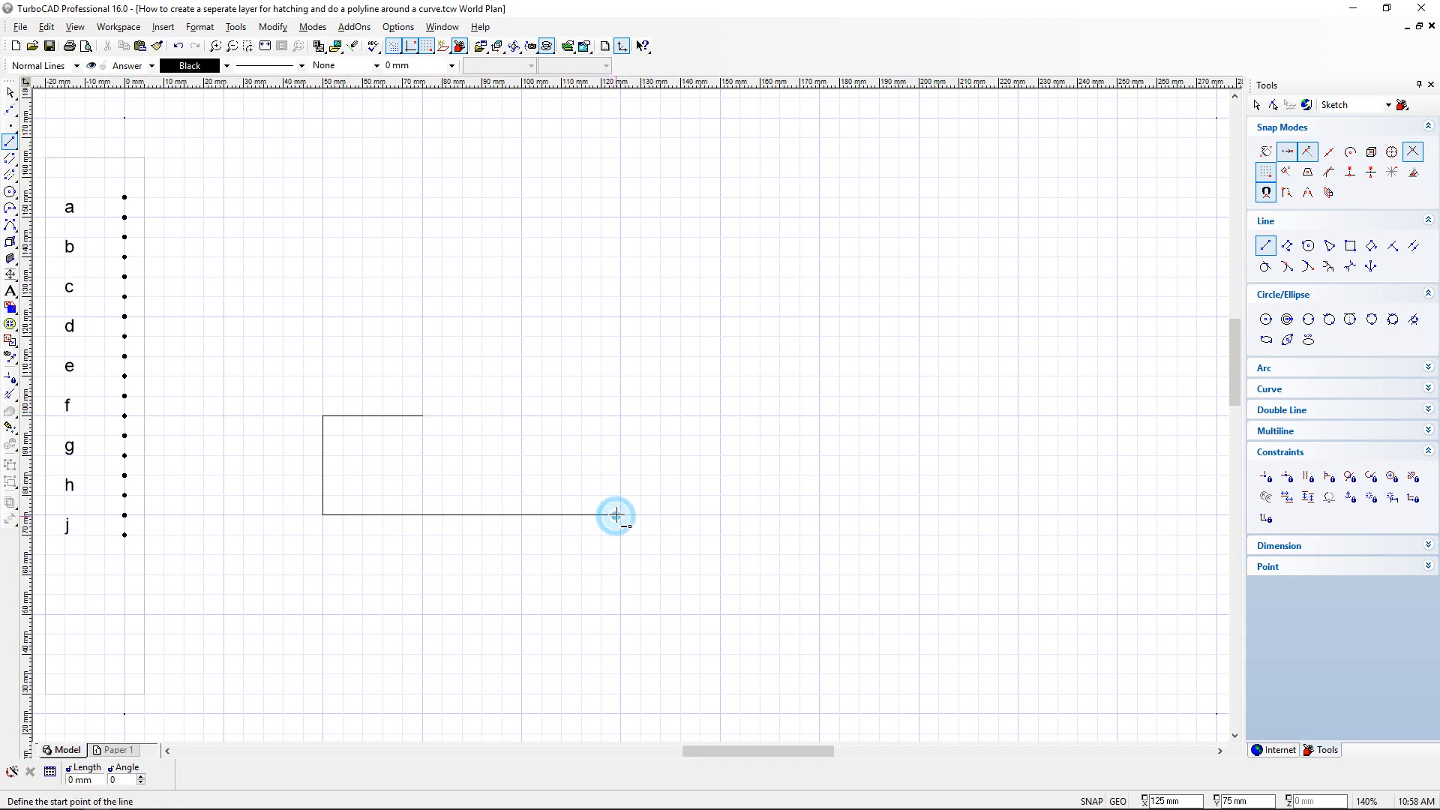
left_click(621, 515)
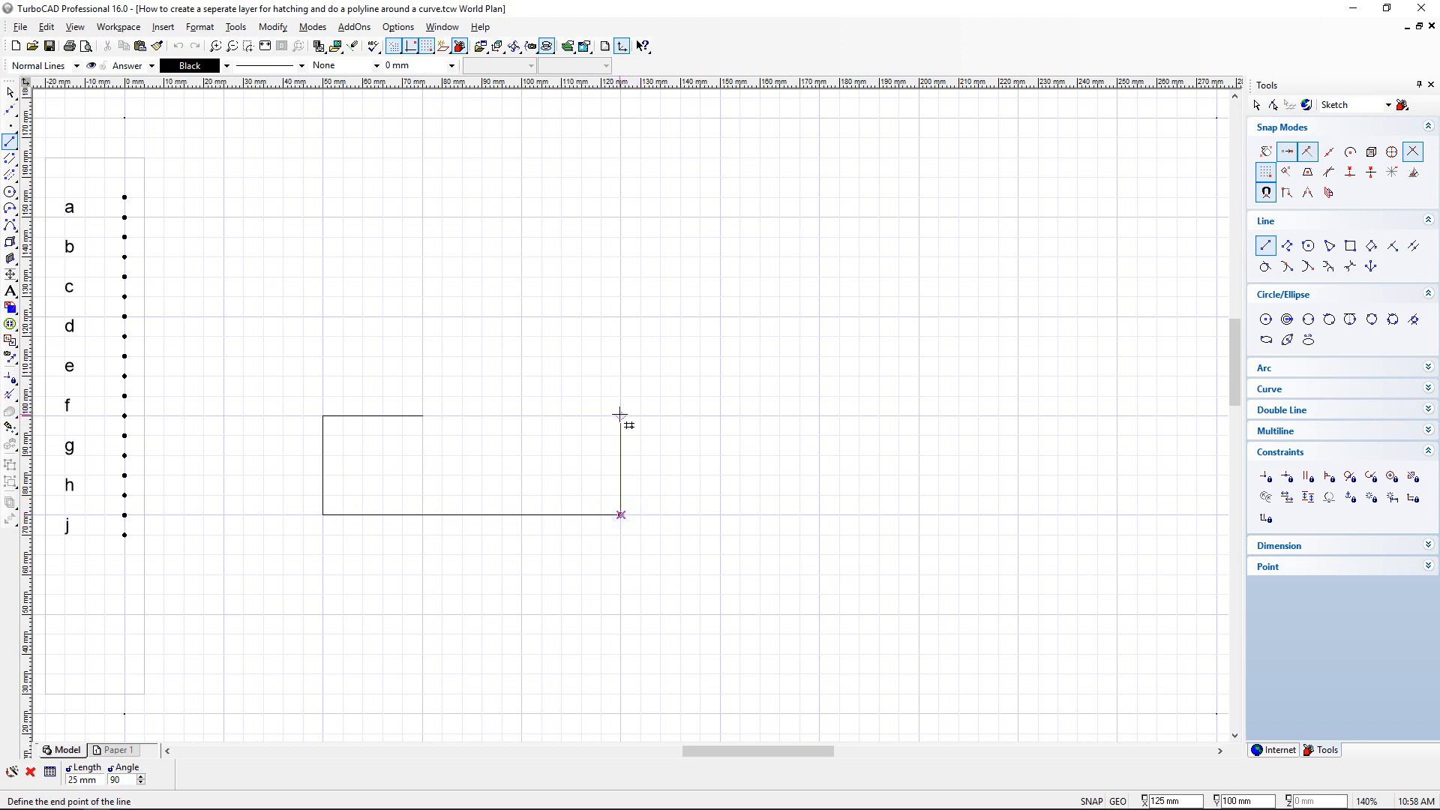
left_click(620, 317)
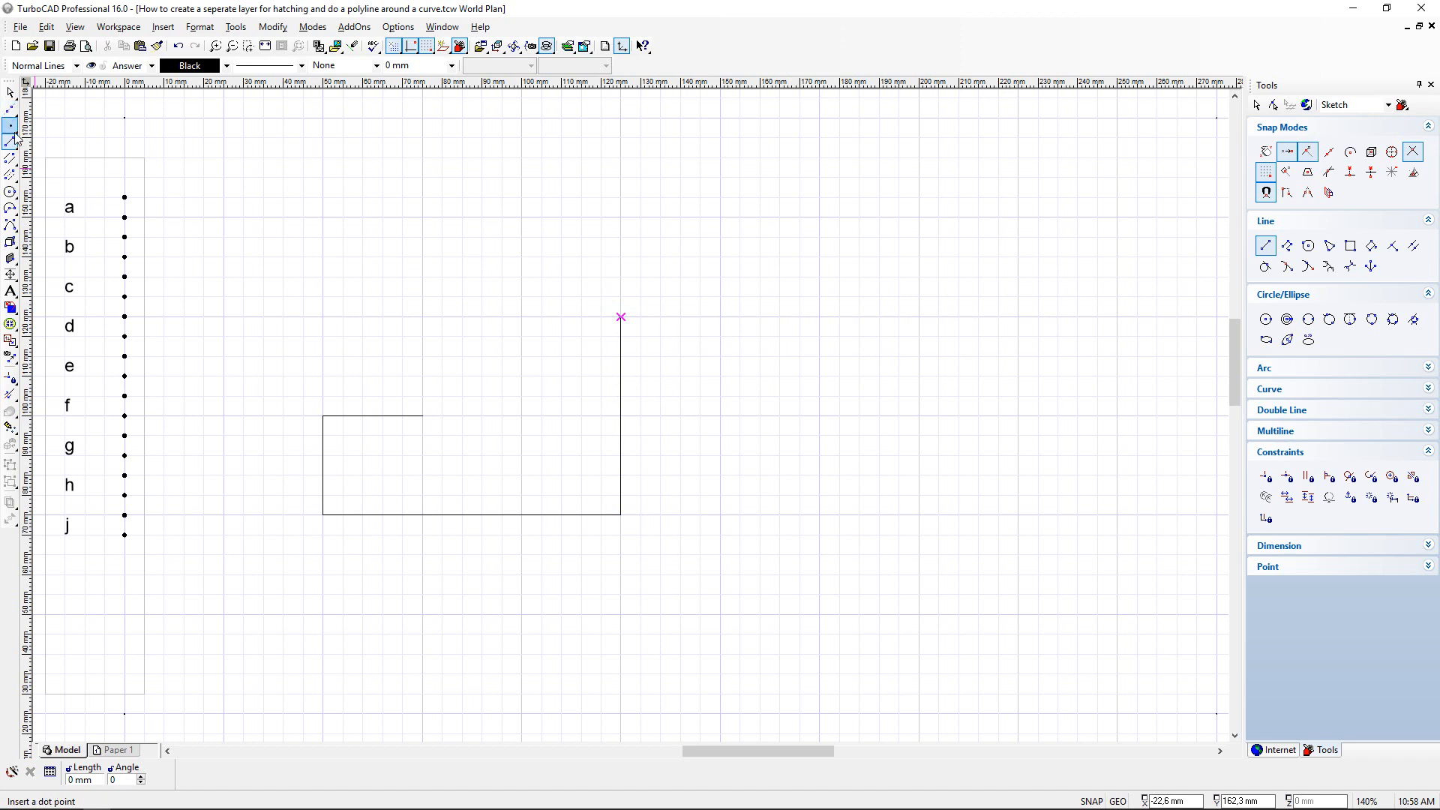
Step: Activate the Arc Center and Radius tool
left_click(11, 211)
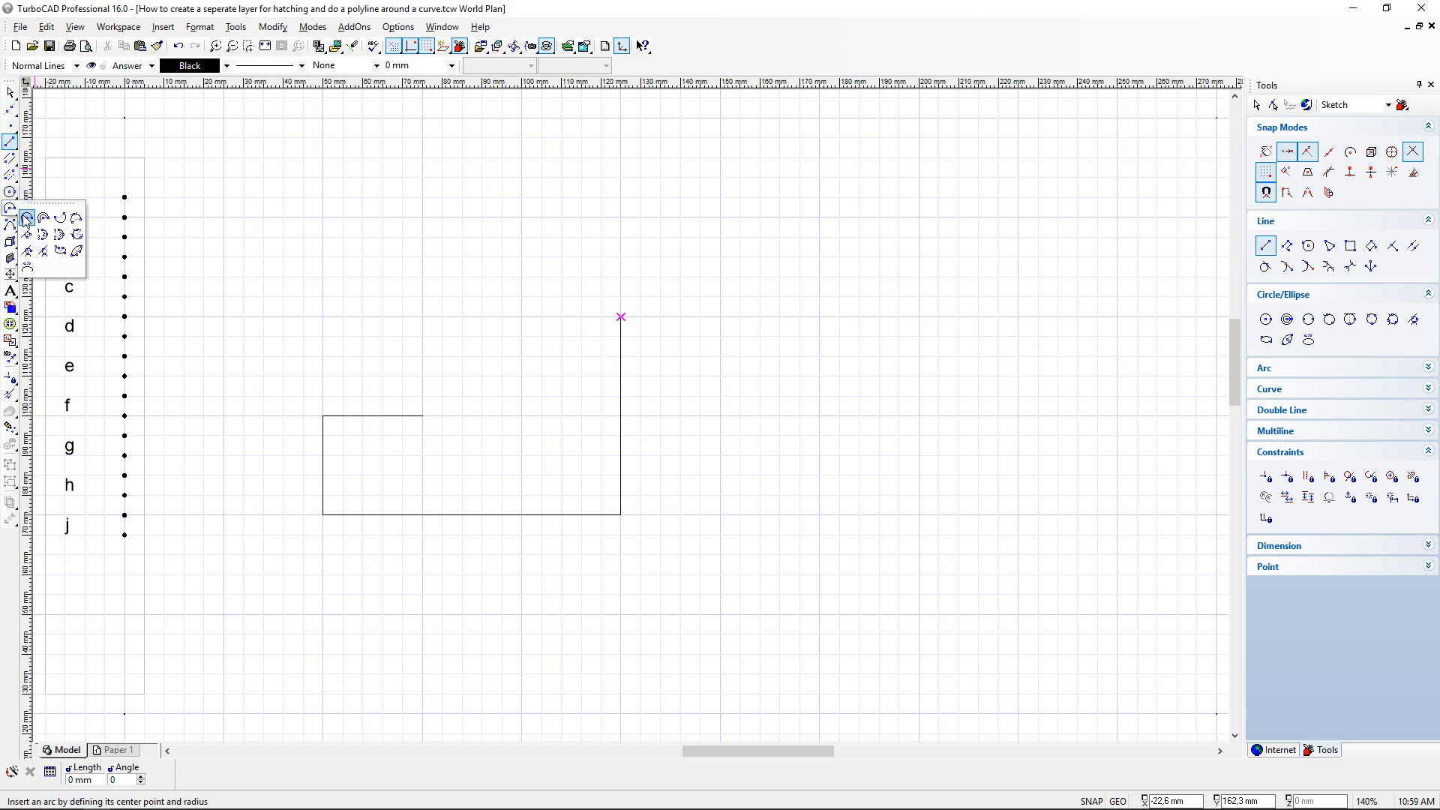
left_click(26, 218)
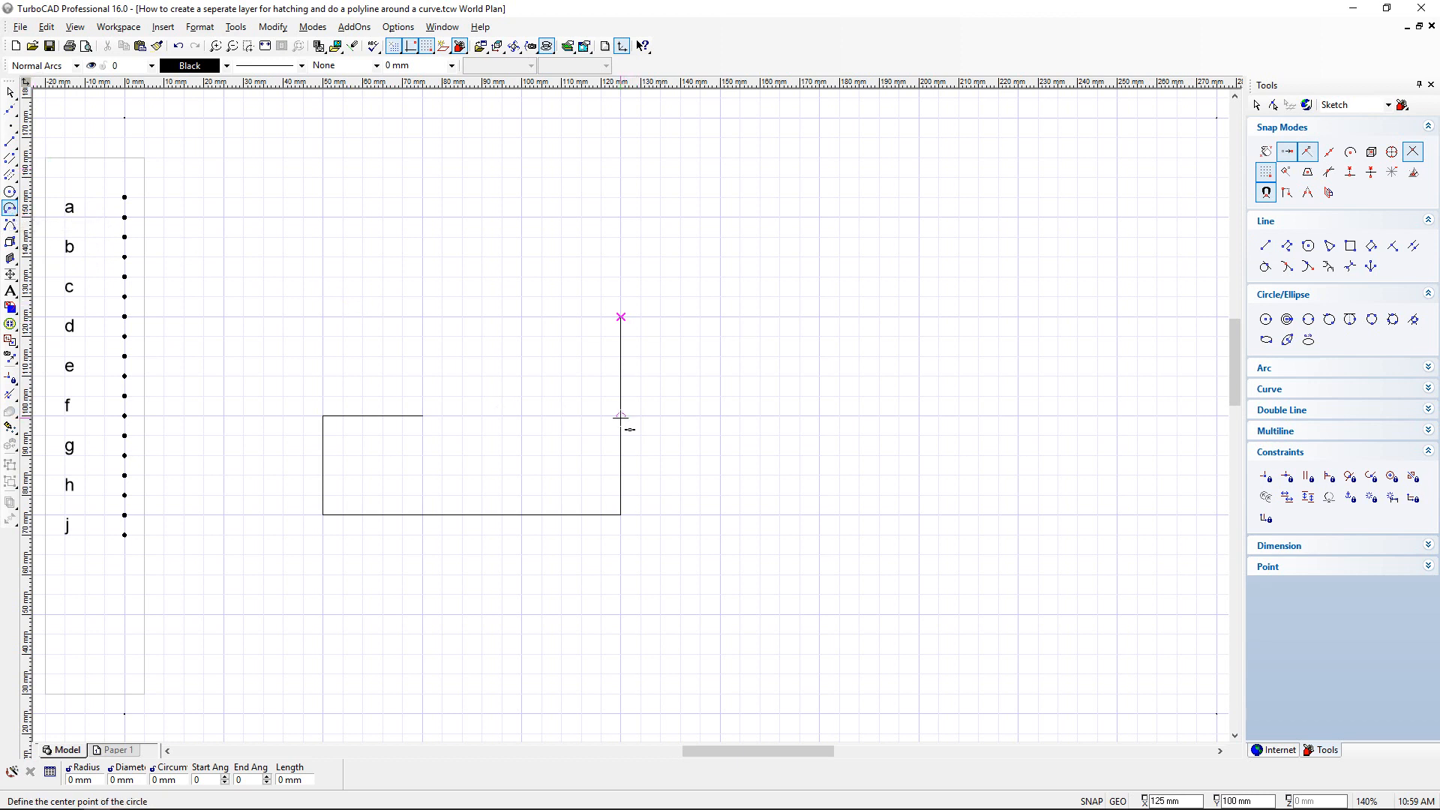
left_click(621, 416)
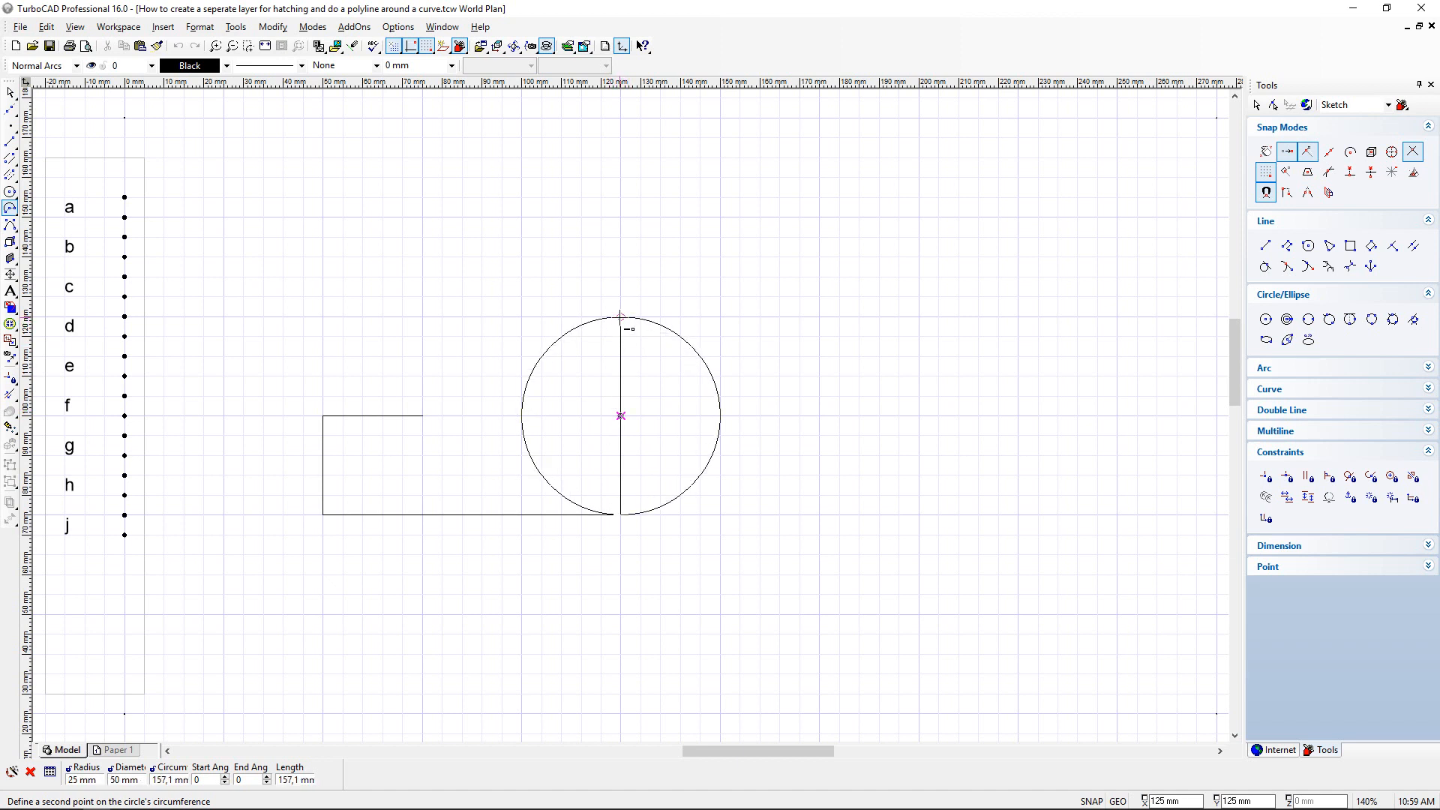
left_click(620, 317)
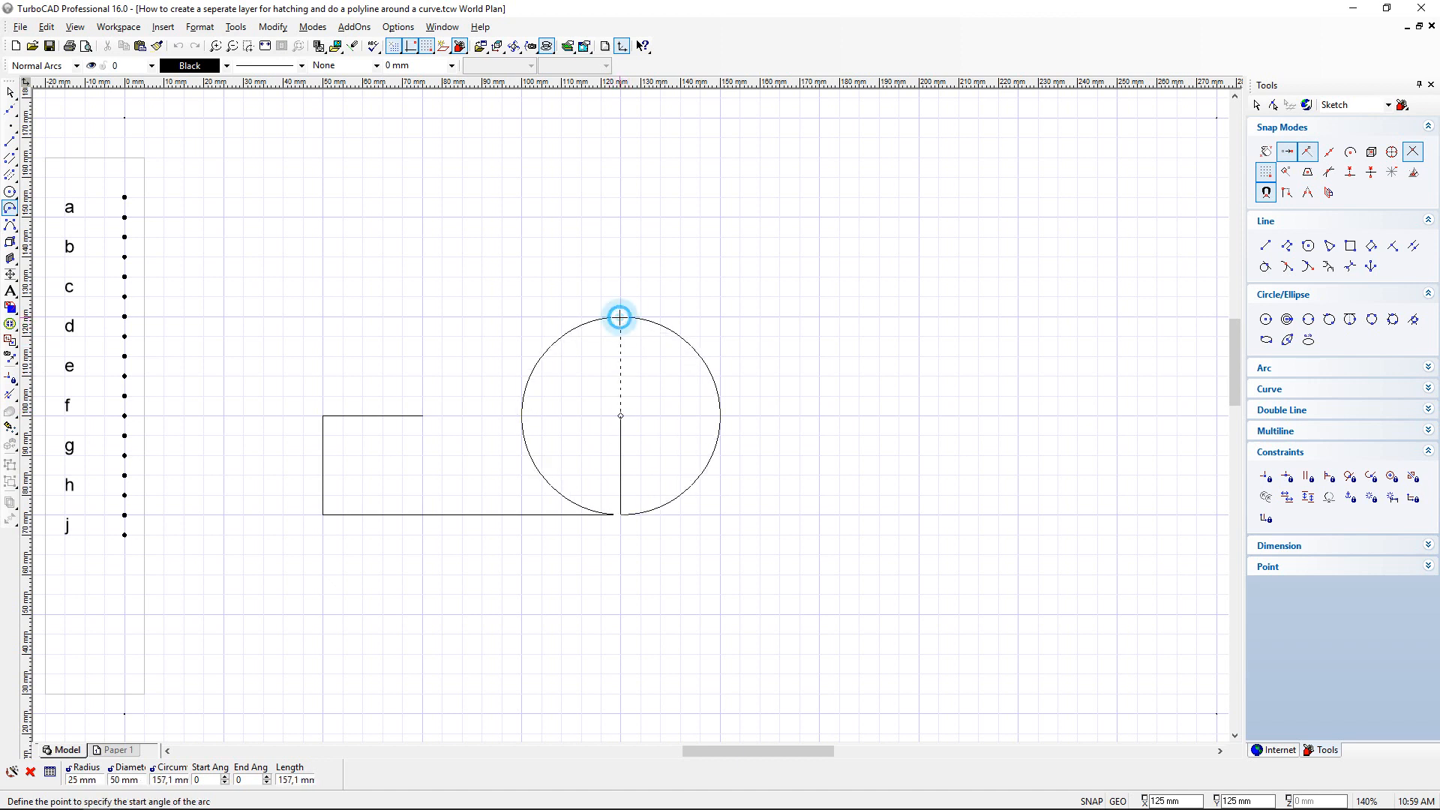
left_click(522, 416)
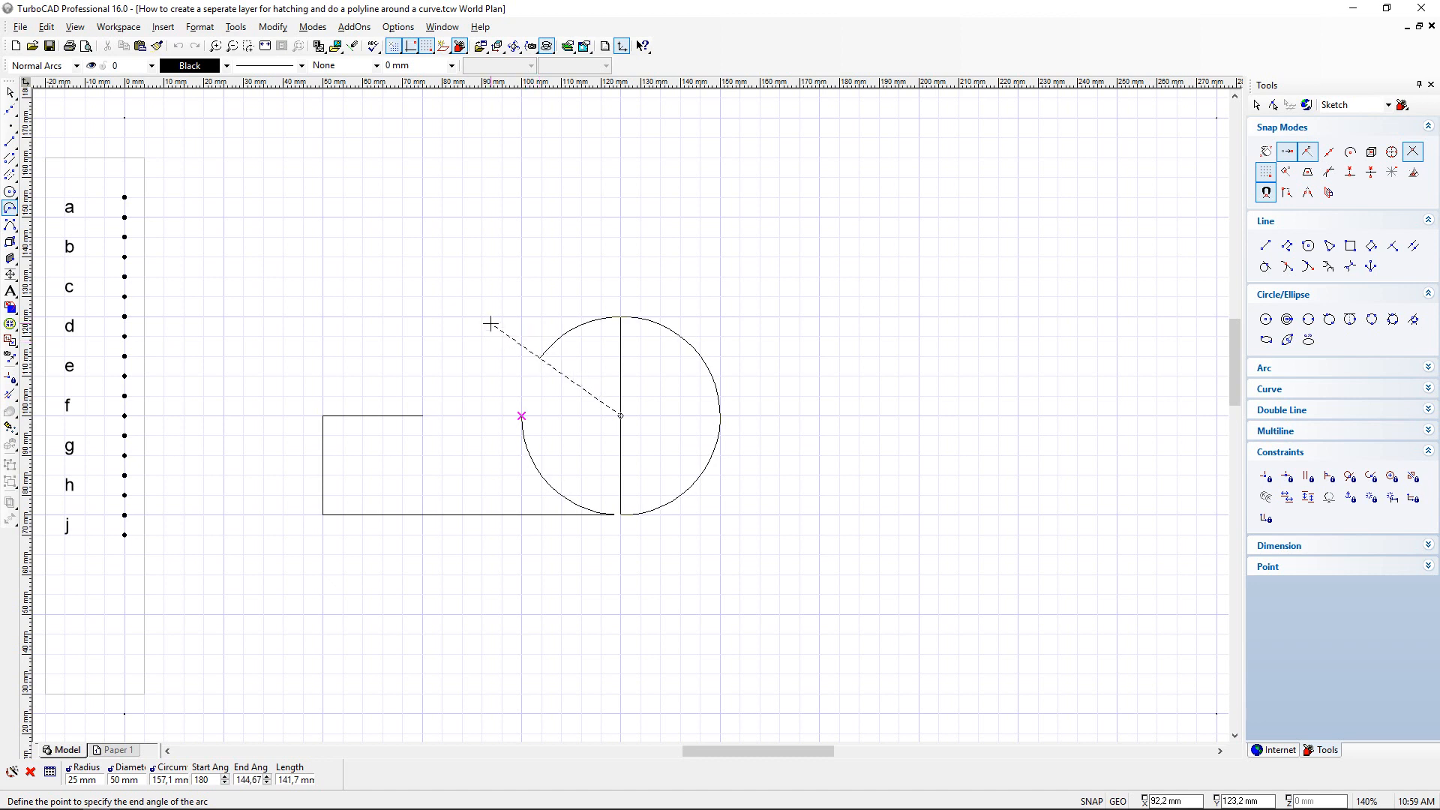
right_click(563, 340)
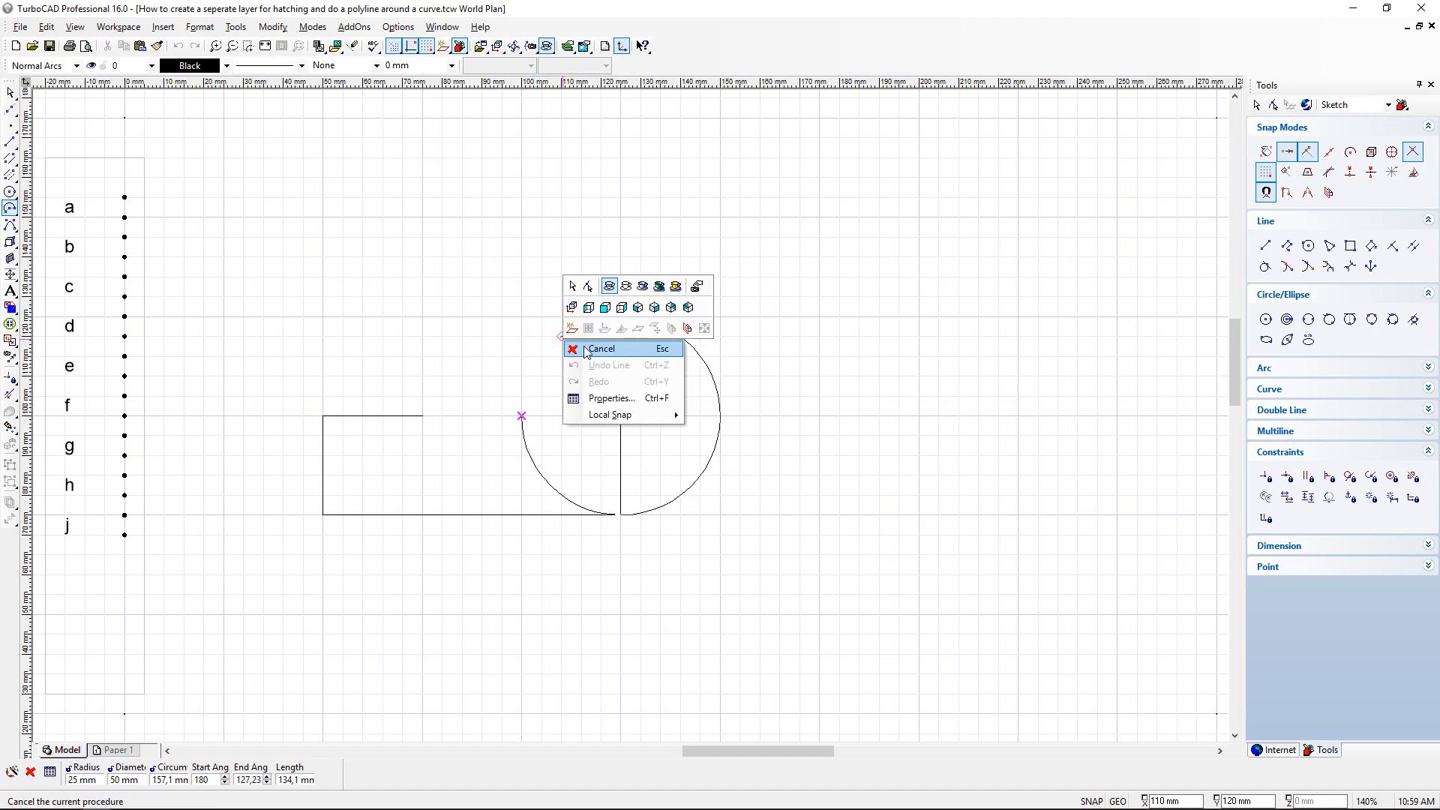
left_click(597, 349)
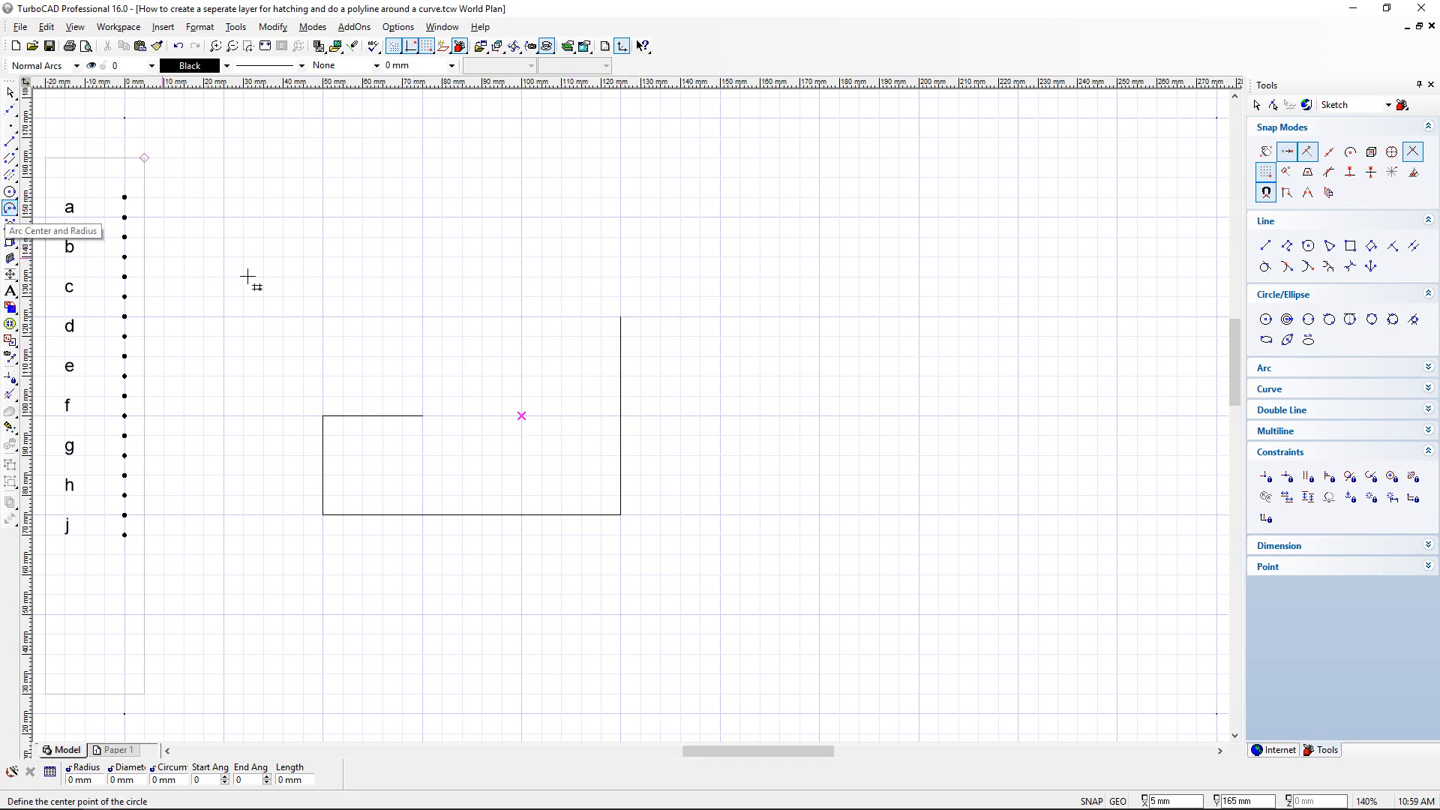
Step: Draw a 25 mm radius quarter arc centred at (125, 100), starting at (125, 125) and ending at (100, 100)
left_click(618, 419)
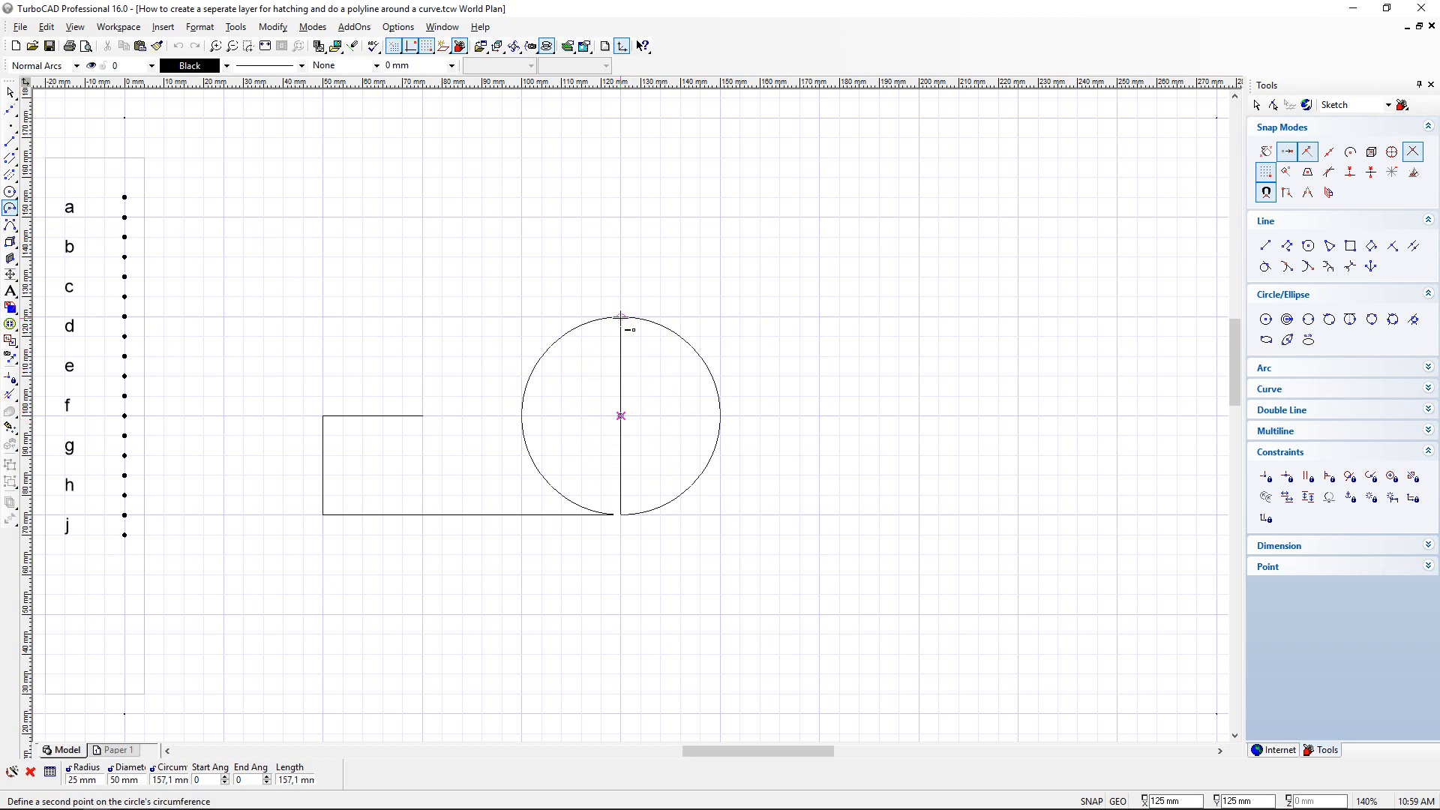
left_click(621, 316)
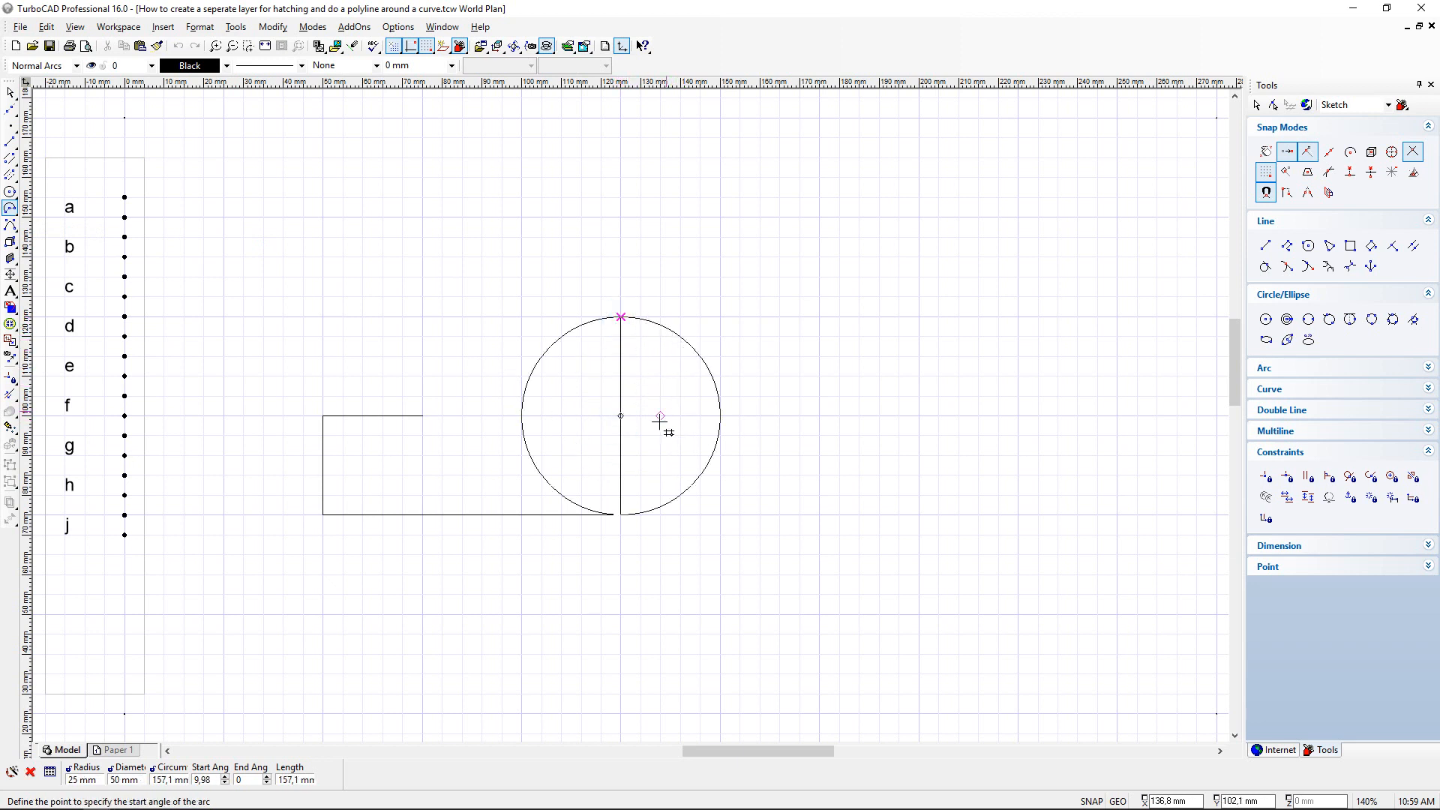
left_click(622, 317)
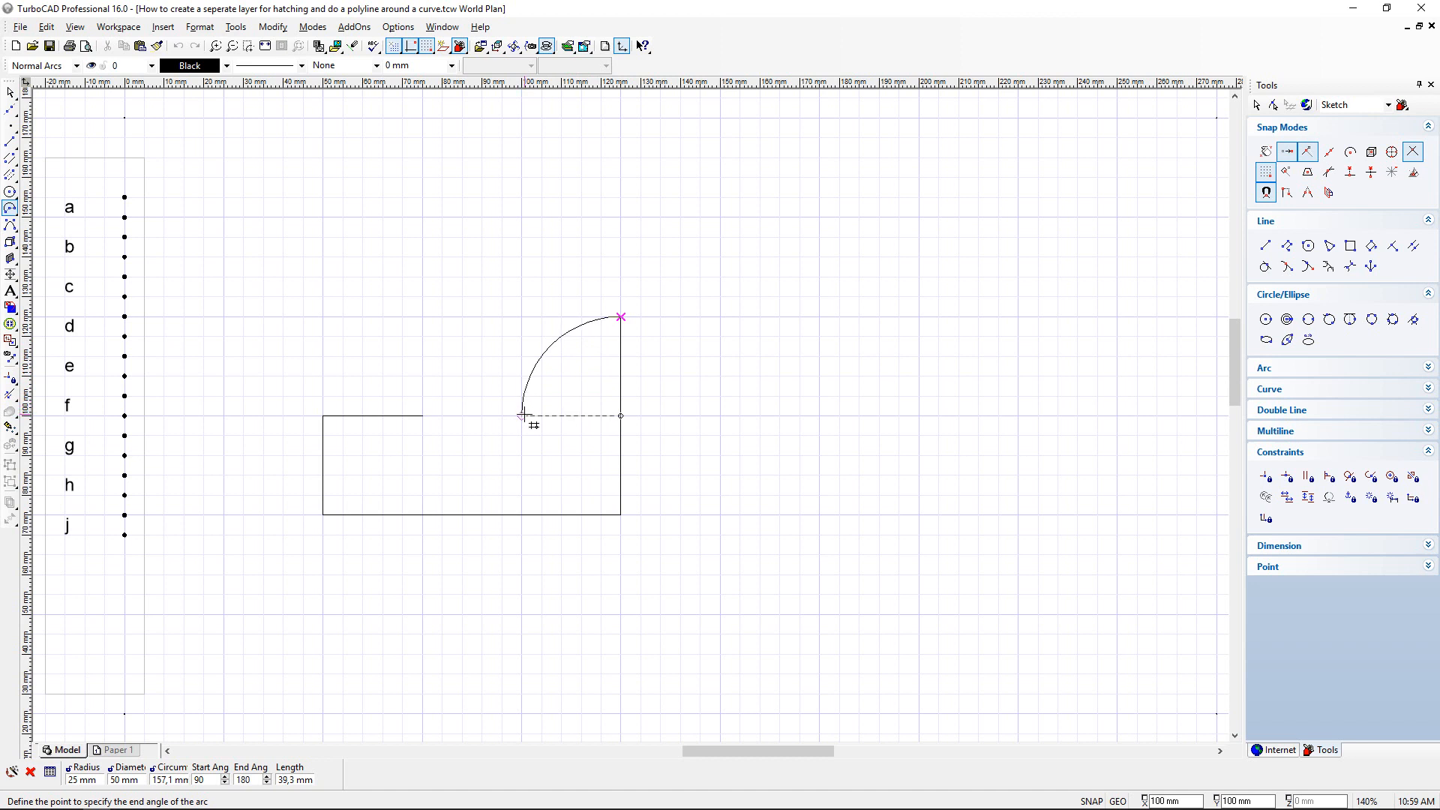
scroll(520, 417, "up", 3)
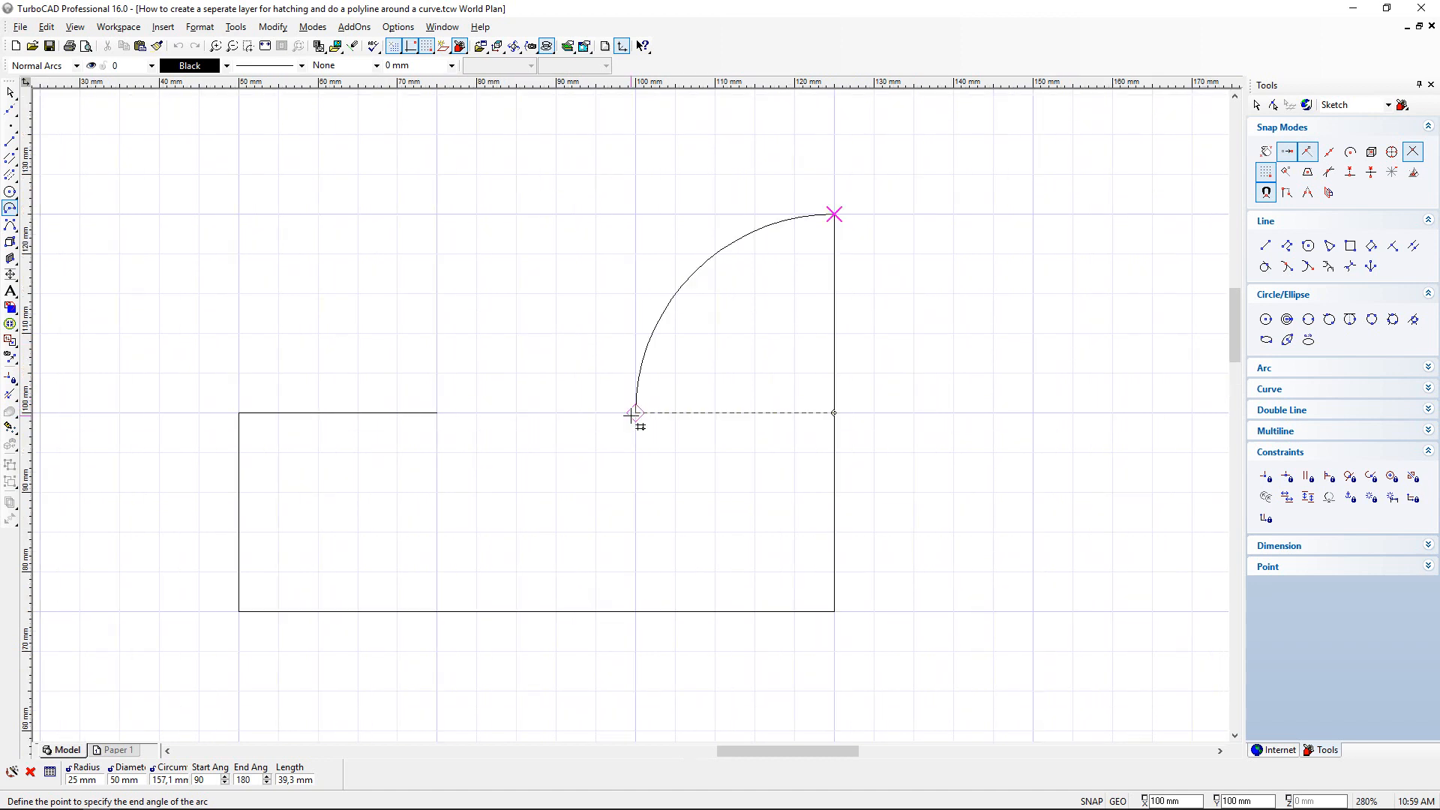
scroll(639, 410, "down", 2)
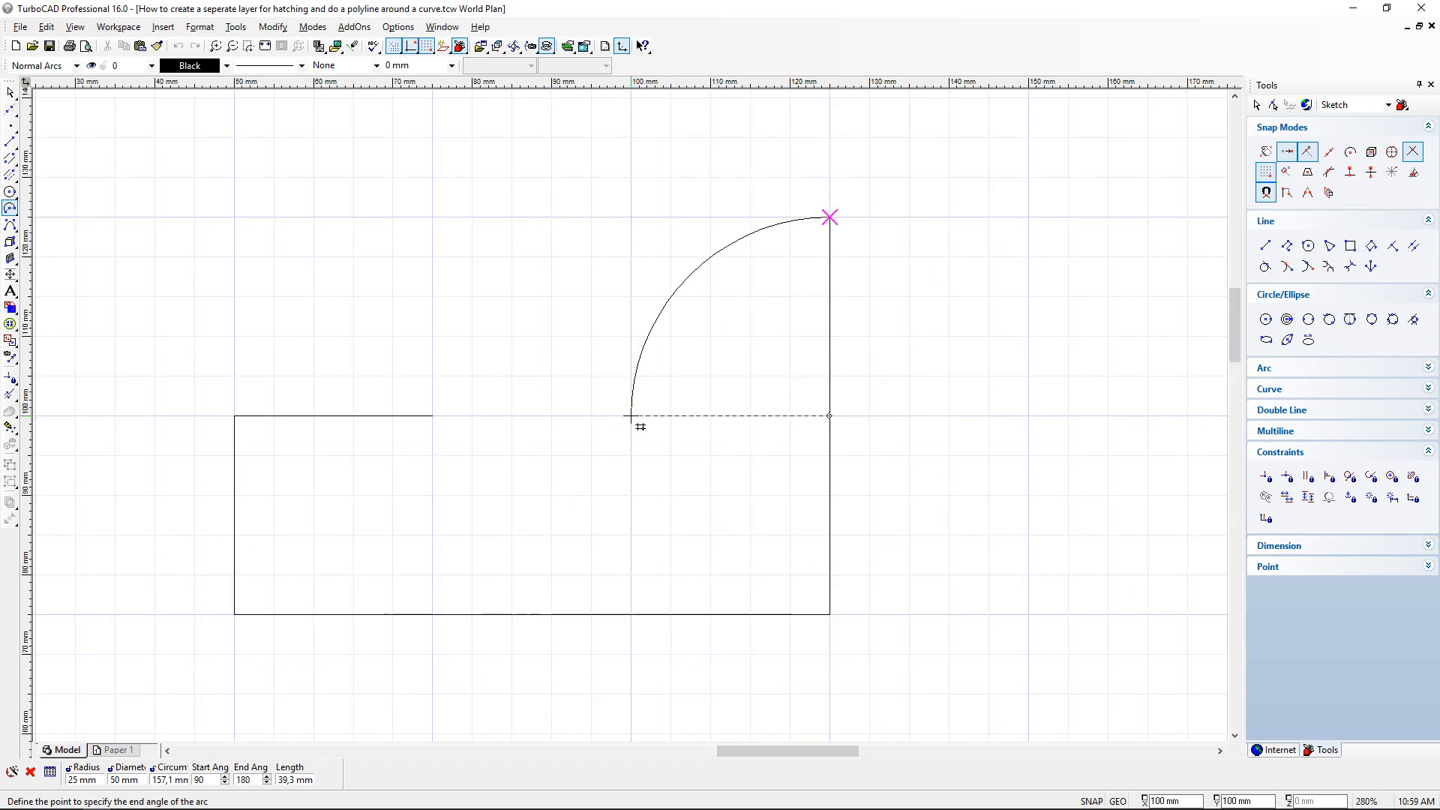
scroll(632, 415, "up", 2)
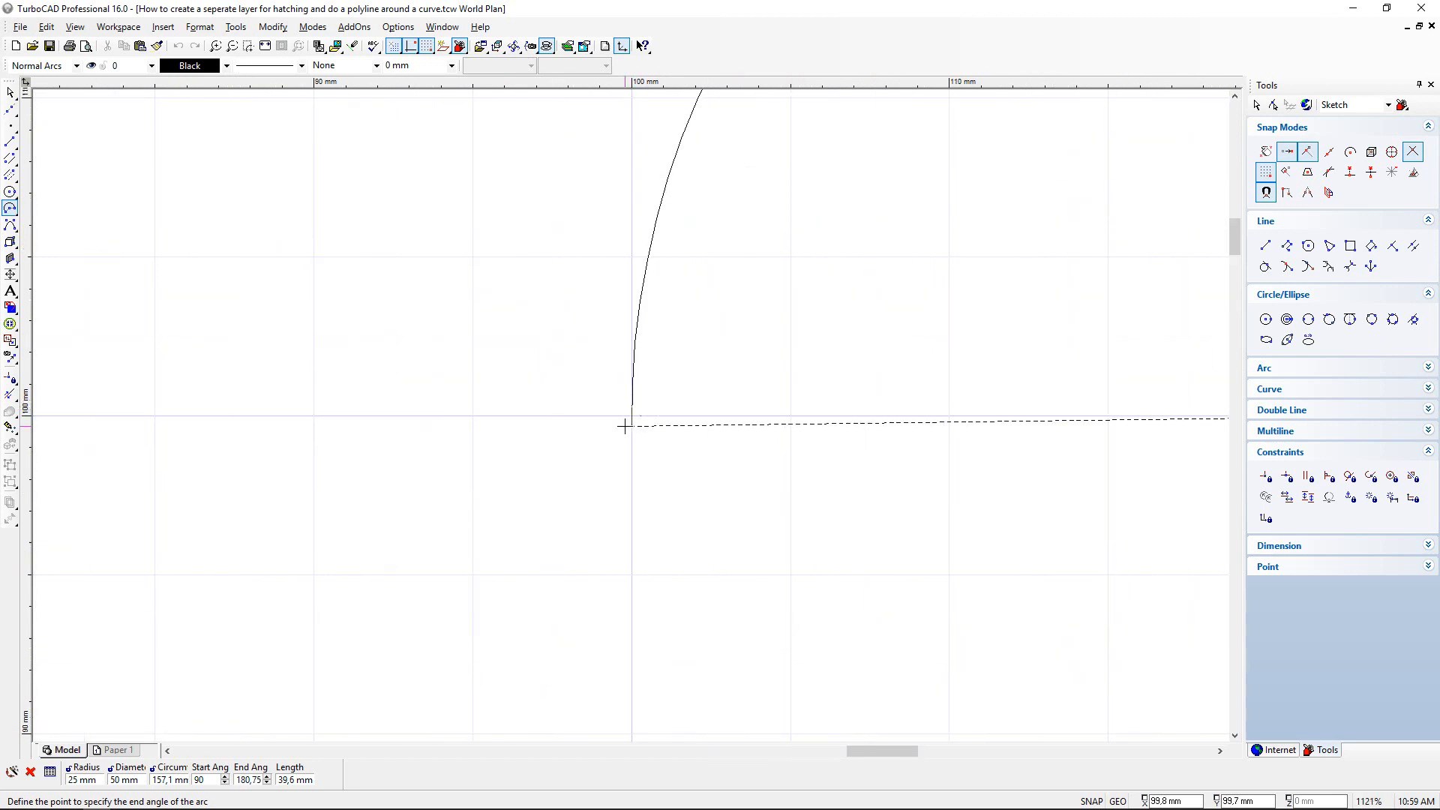
scroll(634, 411, "down", 1)
scroll(632, 411, "down", 1)
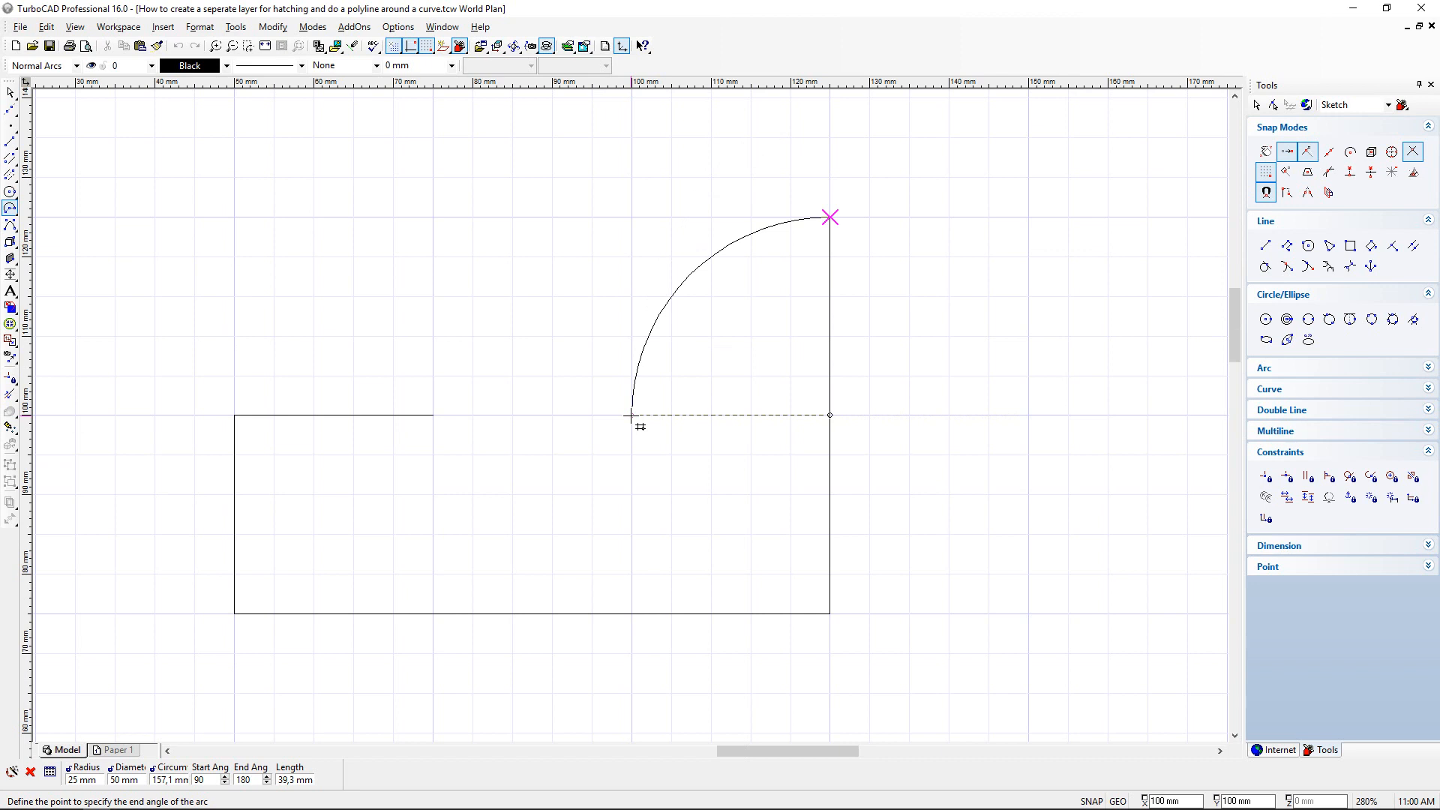
scroll(632, 415, "up", 1)
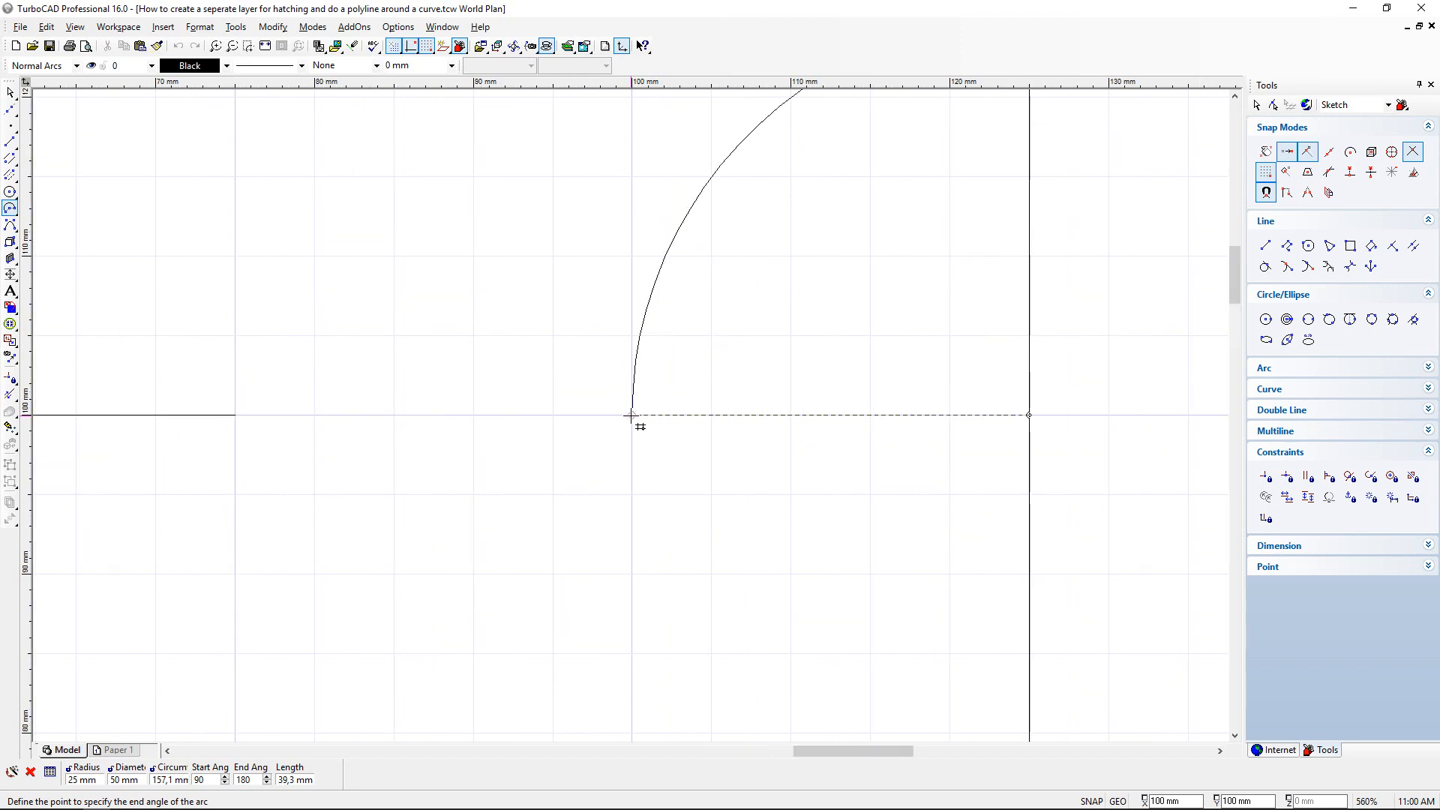
scroll(631, 415, "up", 1)
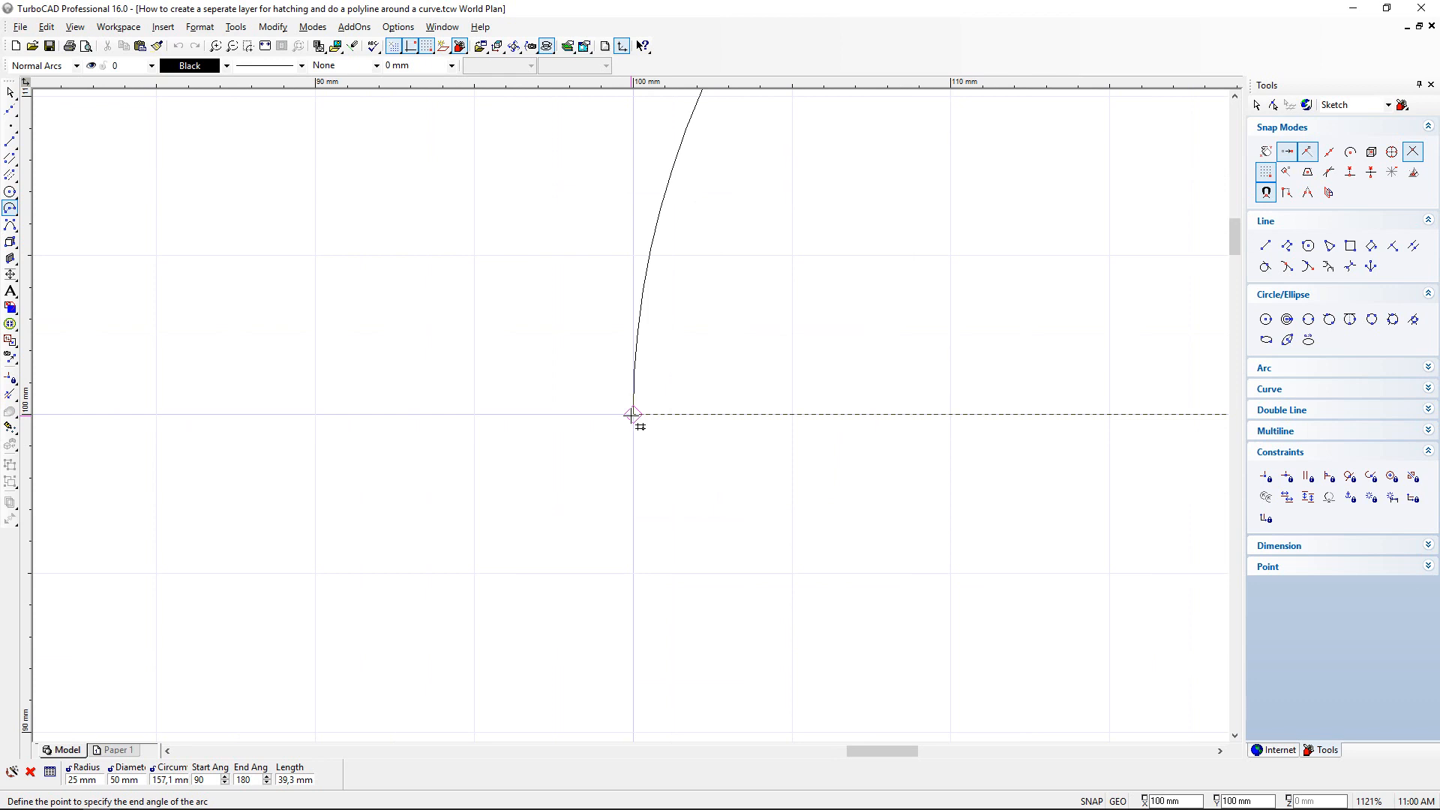
left_click(632, 415)
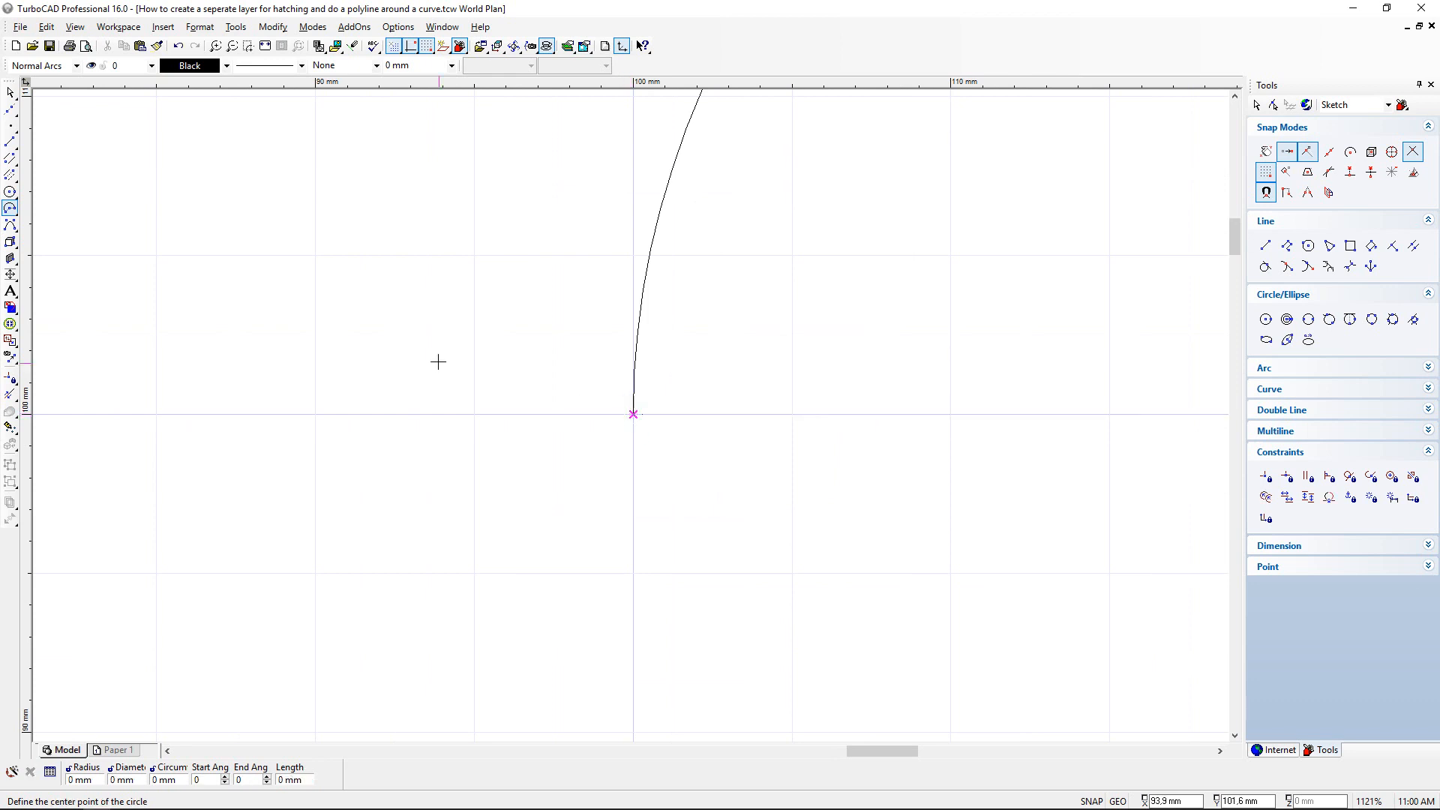
scroll(631, 416, "down", 1)
scroll(631, 415, "down", 1)
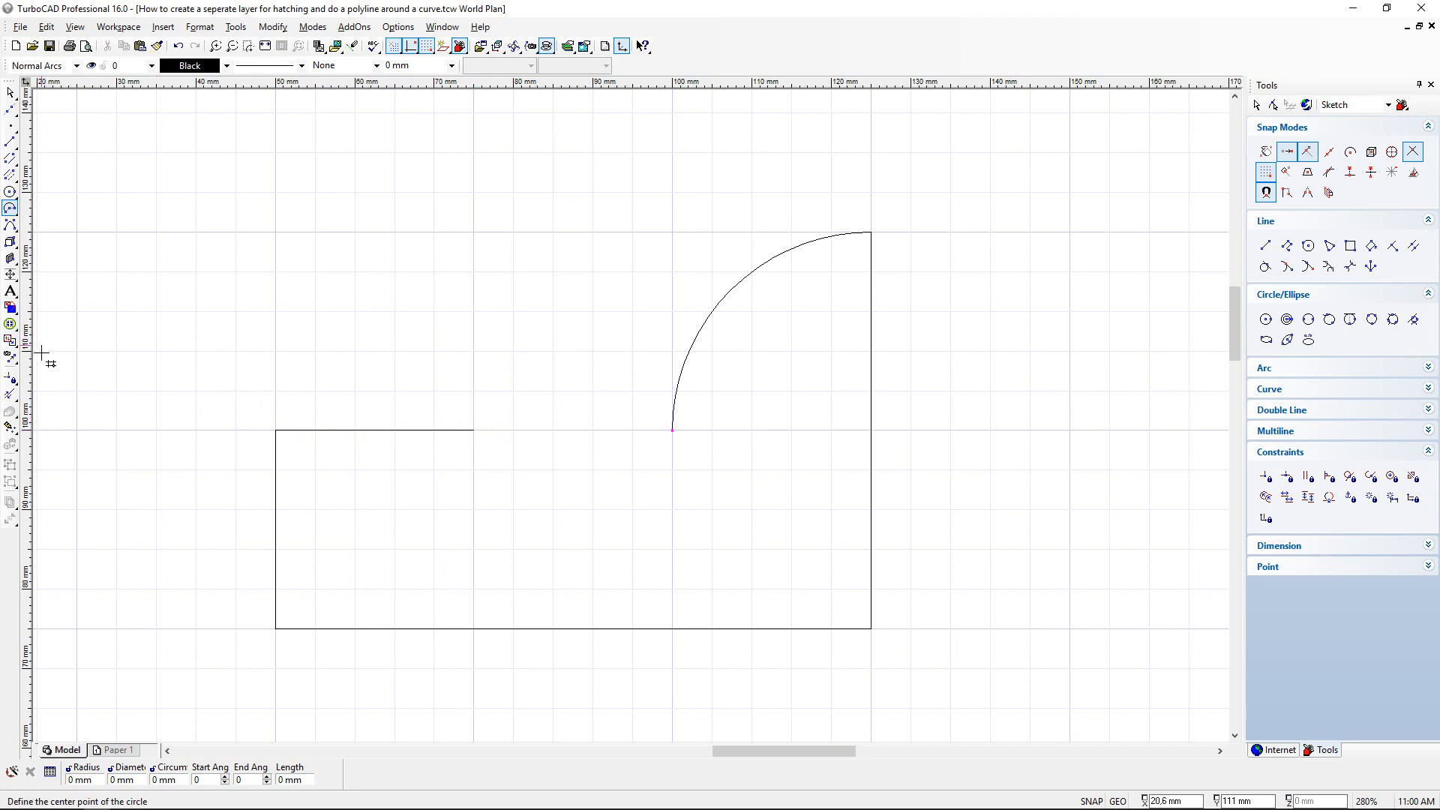
Step: Lengthen the outline's upper horizontal line to 50 mm so that it meets the arc's end at (100, 100)
left_click(10, 394)
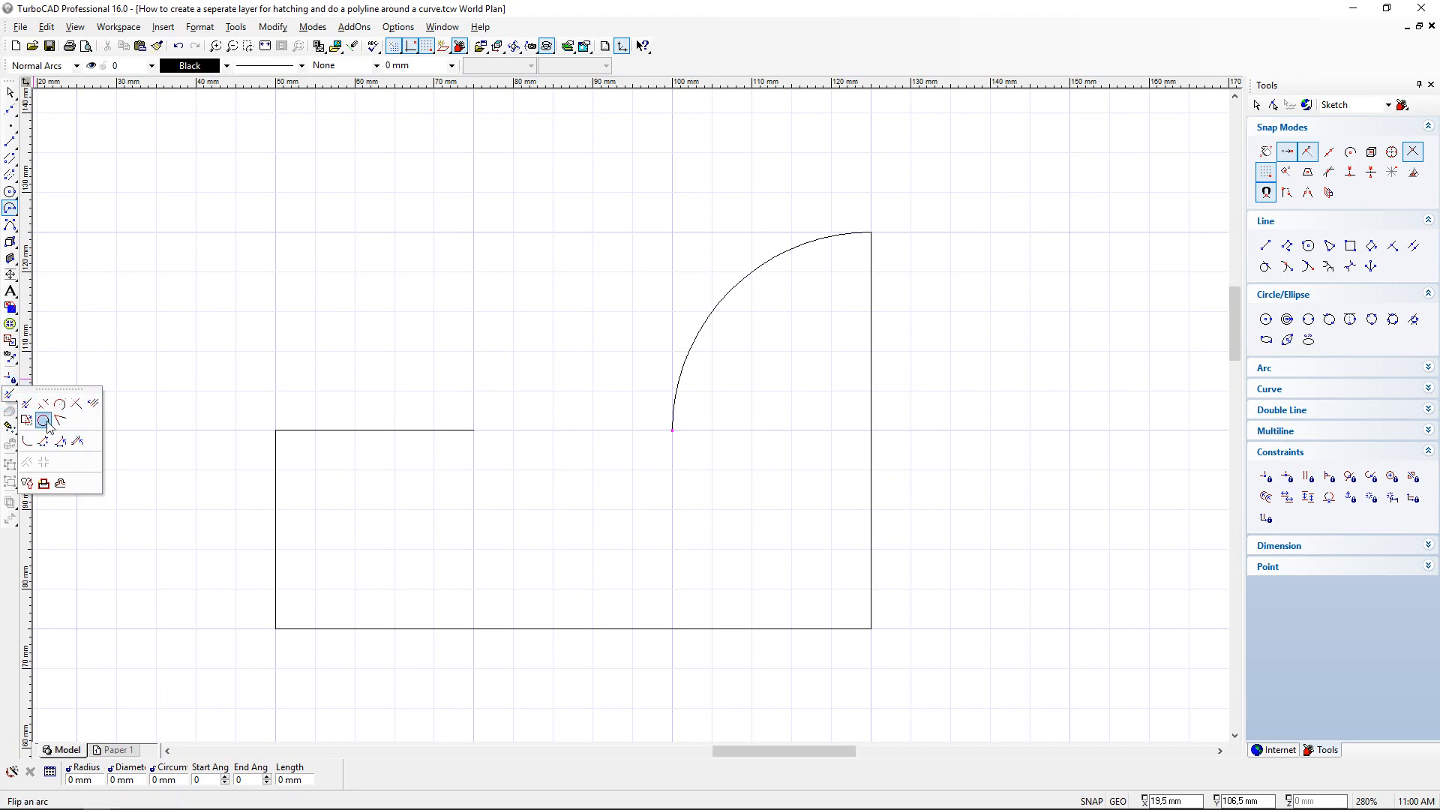
left_click(27, 405)
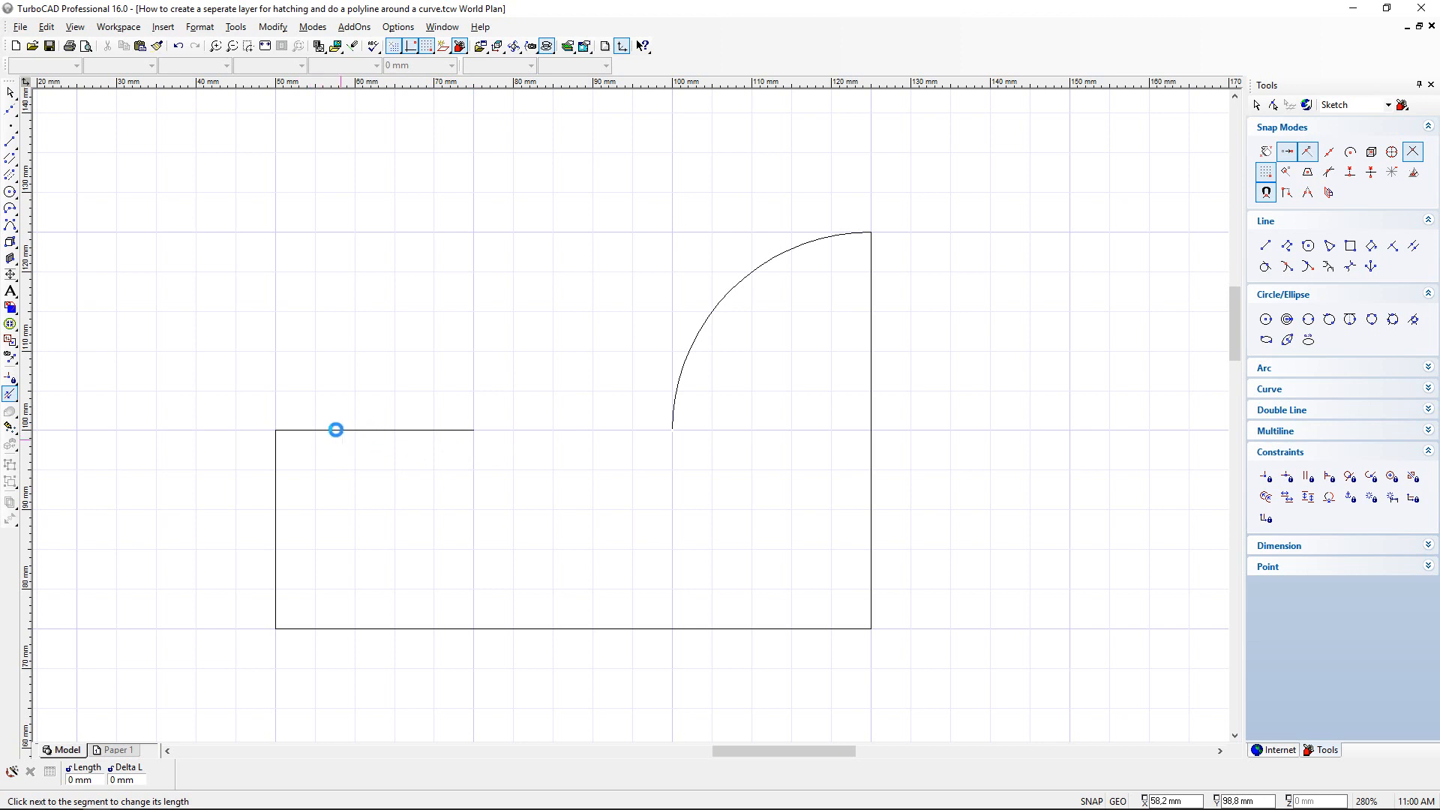
left_click(289, 428)
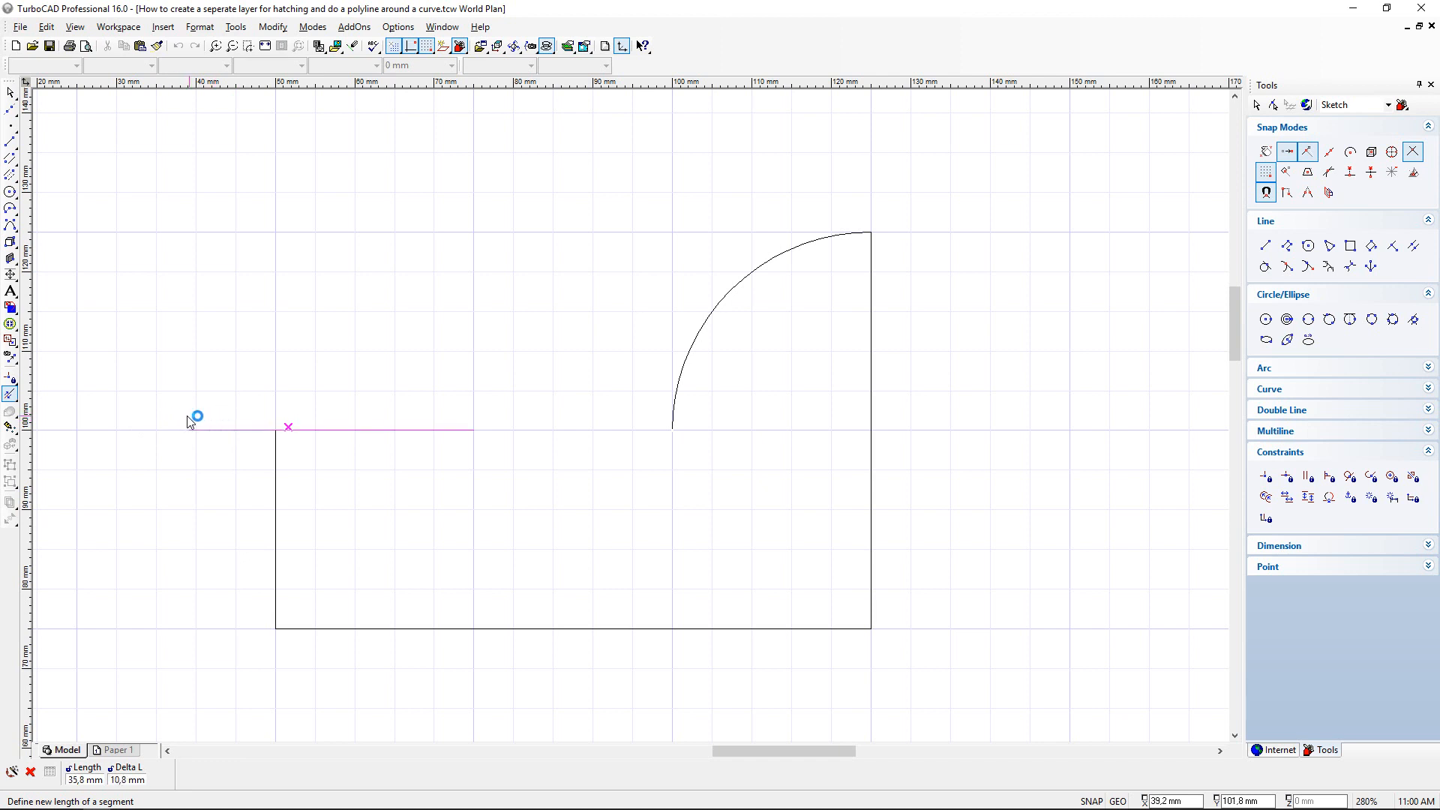
left_click(280, 430)
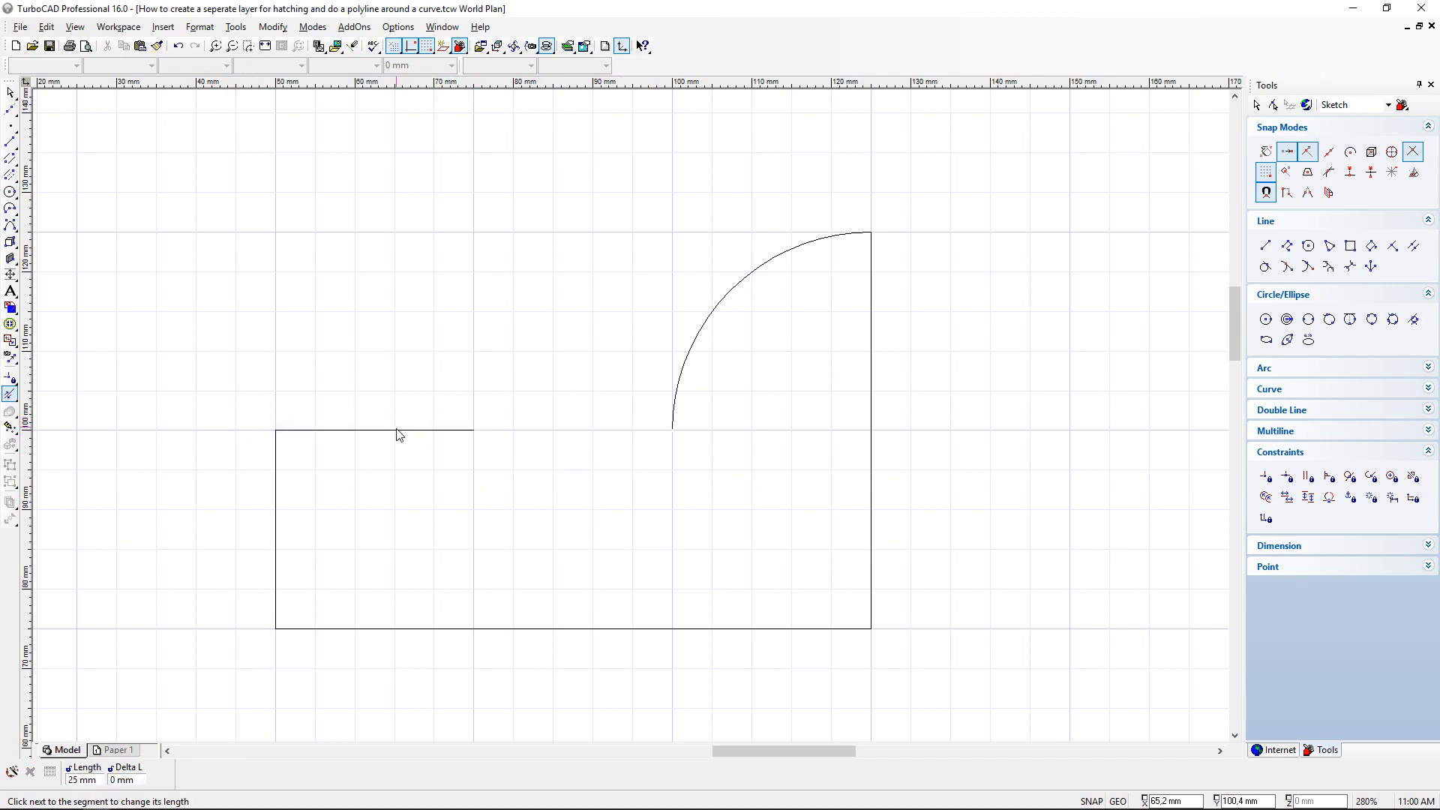
left_click(457, 430)
left_click(672, 432)
Step: Activate the Polyline tool and set Hatching as the layer for new polylines
left_click(9, 142)
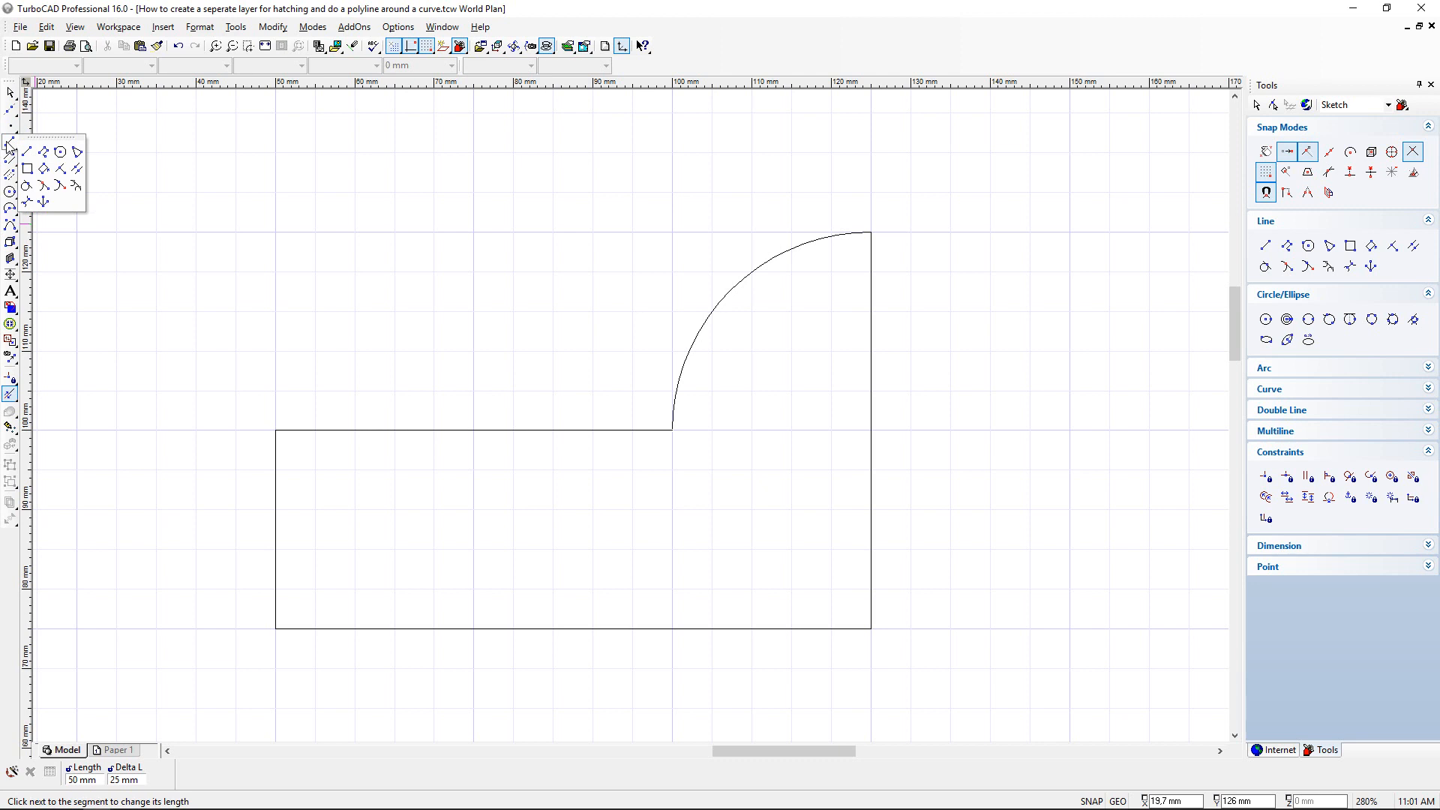
left_click(44, 152)
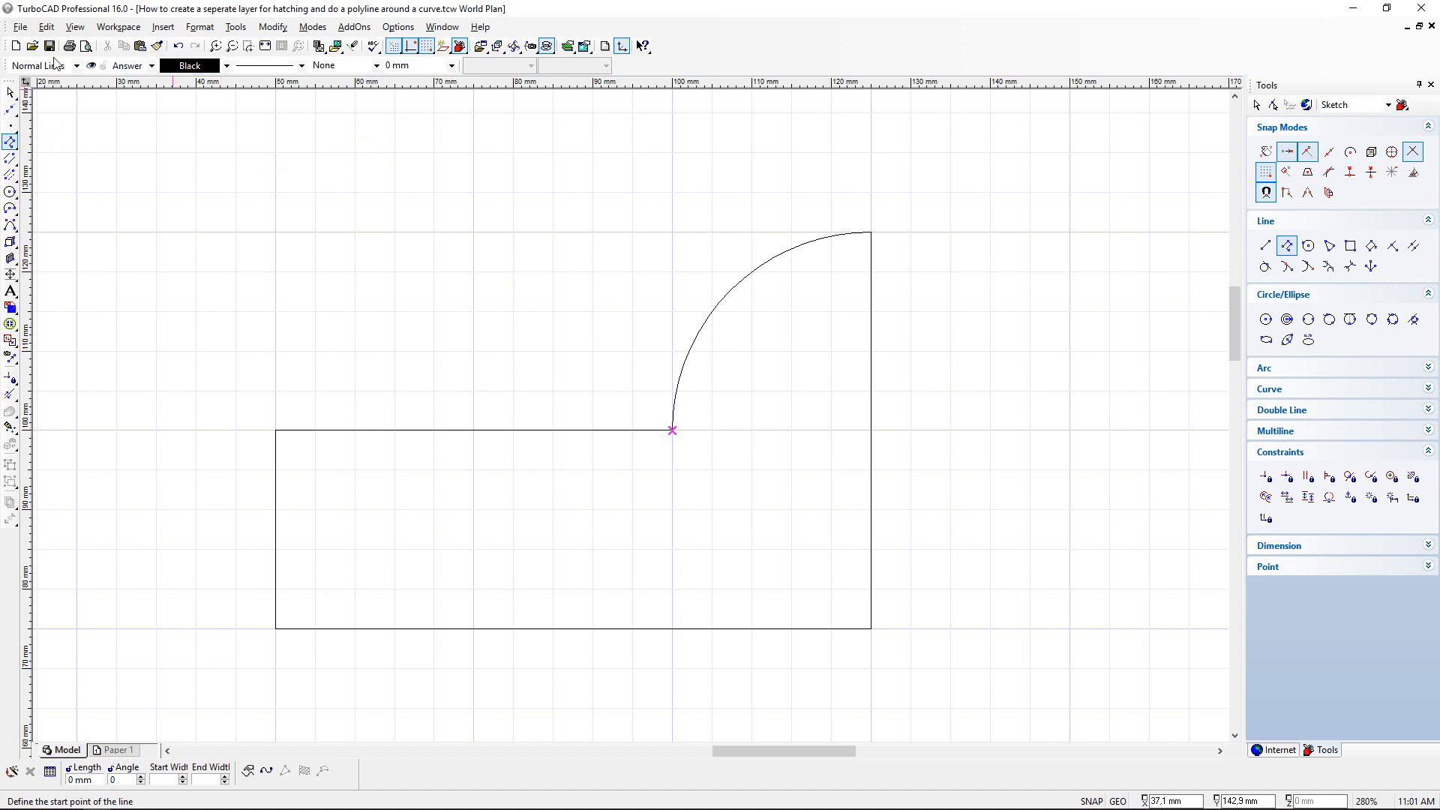
left_click(153, 66)
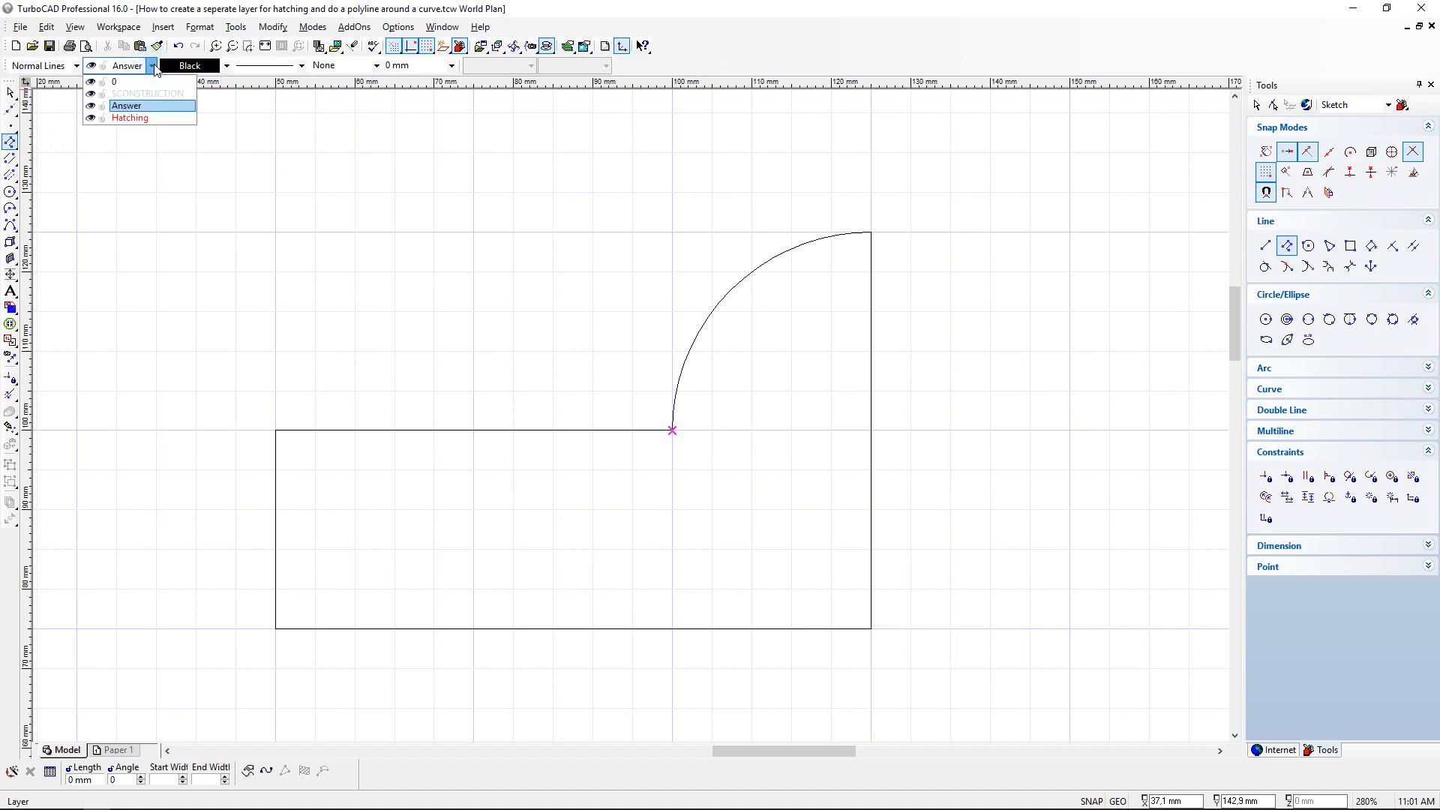
left_click(138, 118)
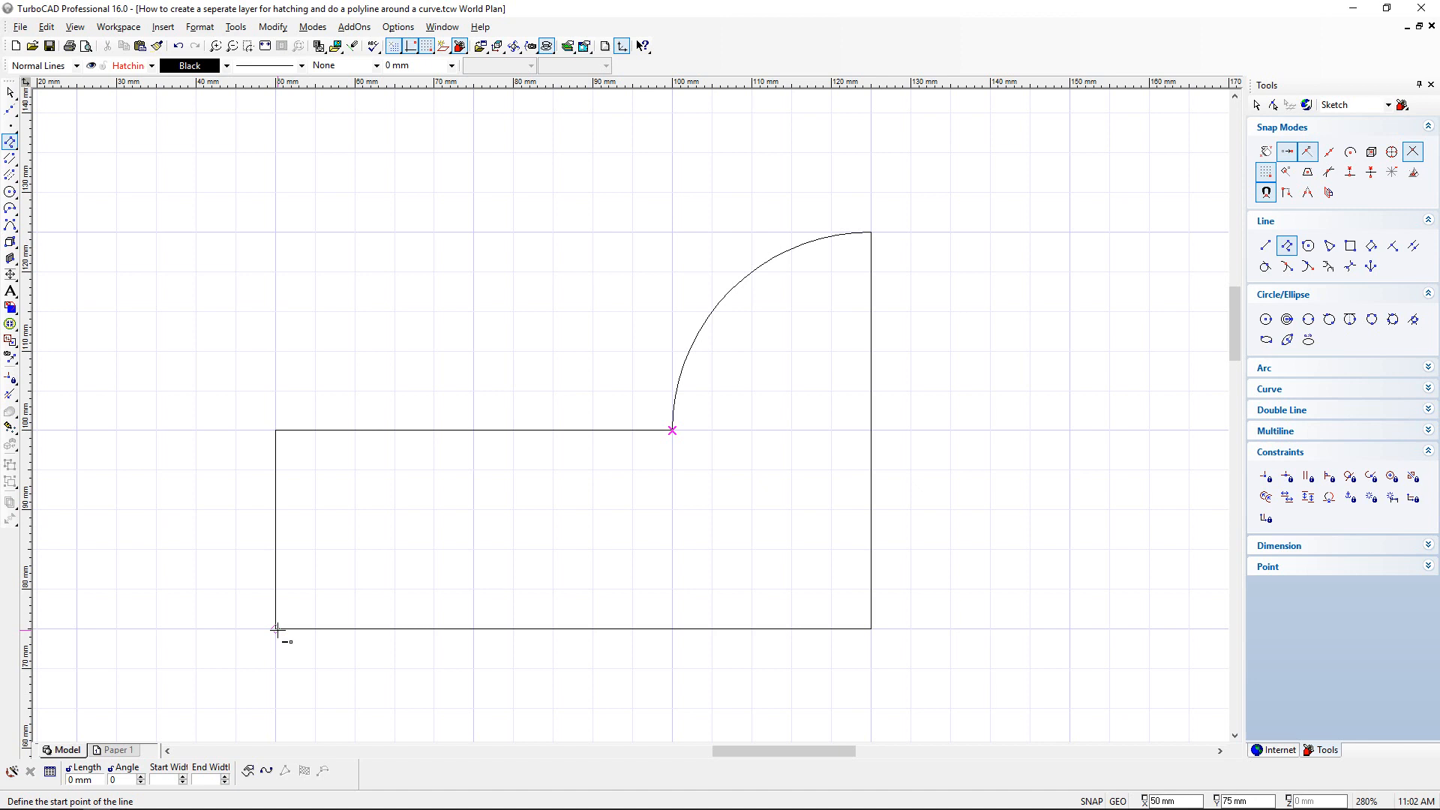
Step: Start a polyline at the outline's corner at (50, 75) and set the line color to Red
left_click(276, 629)
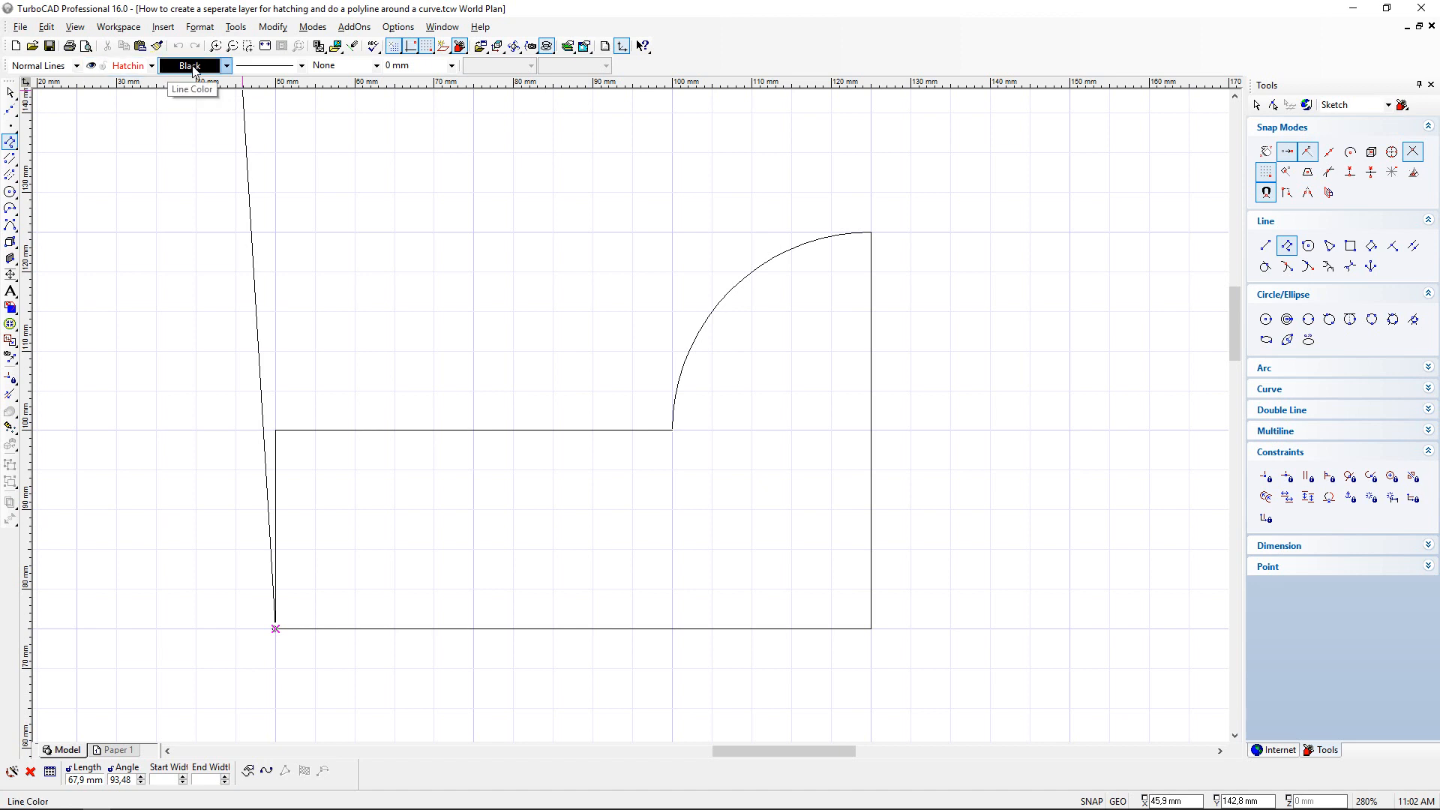
left_click(225, 67)
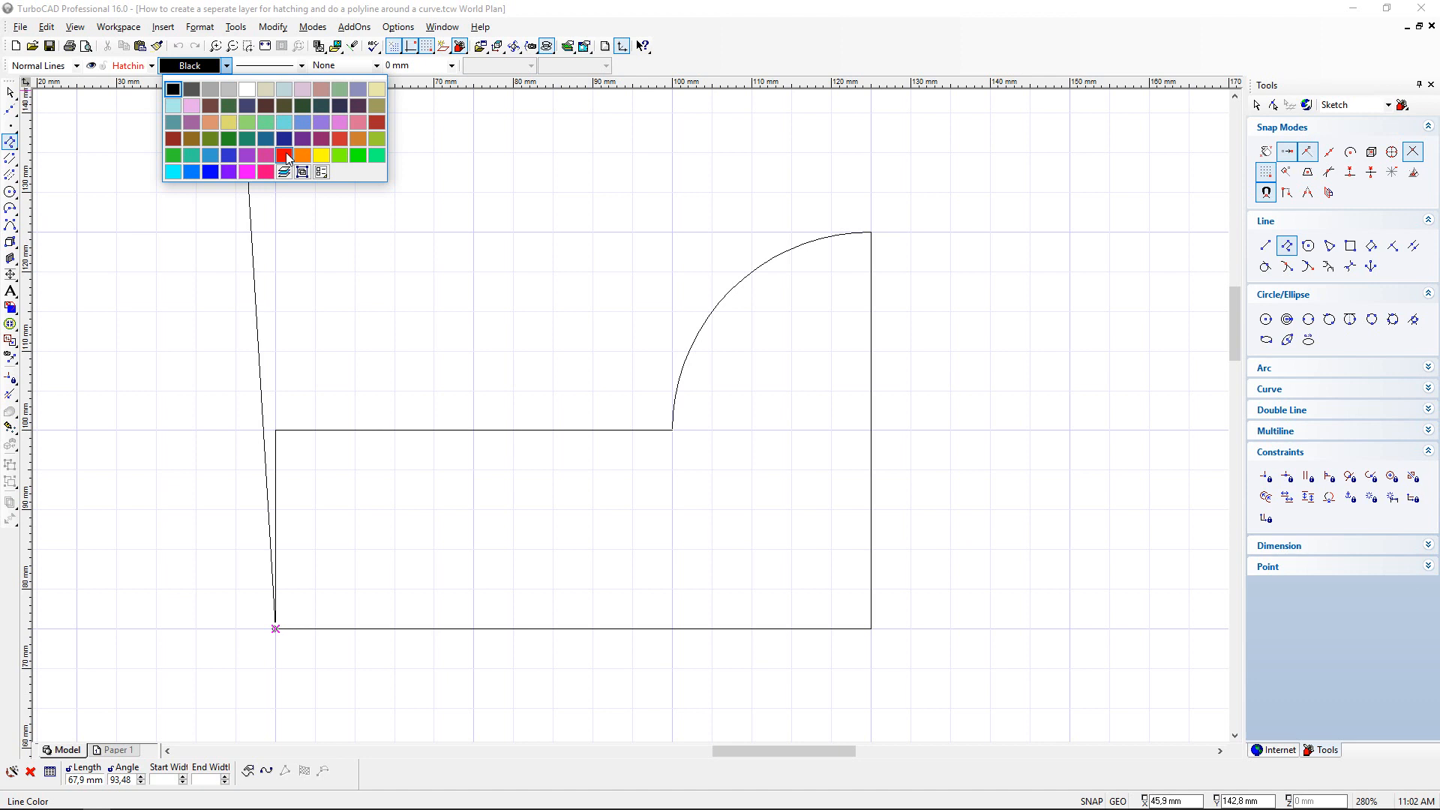
left_click(286, 158)
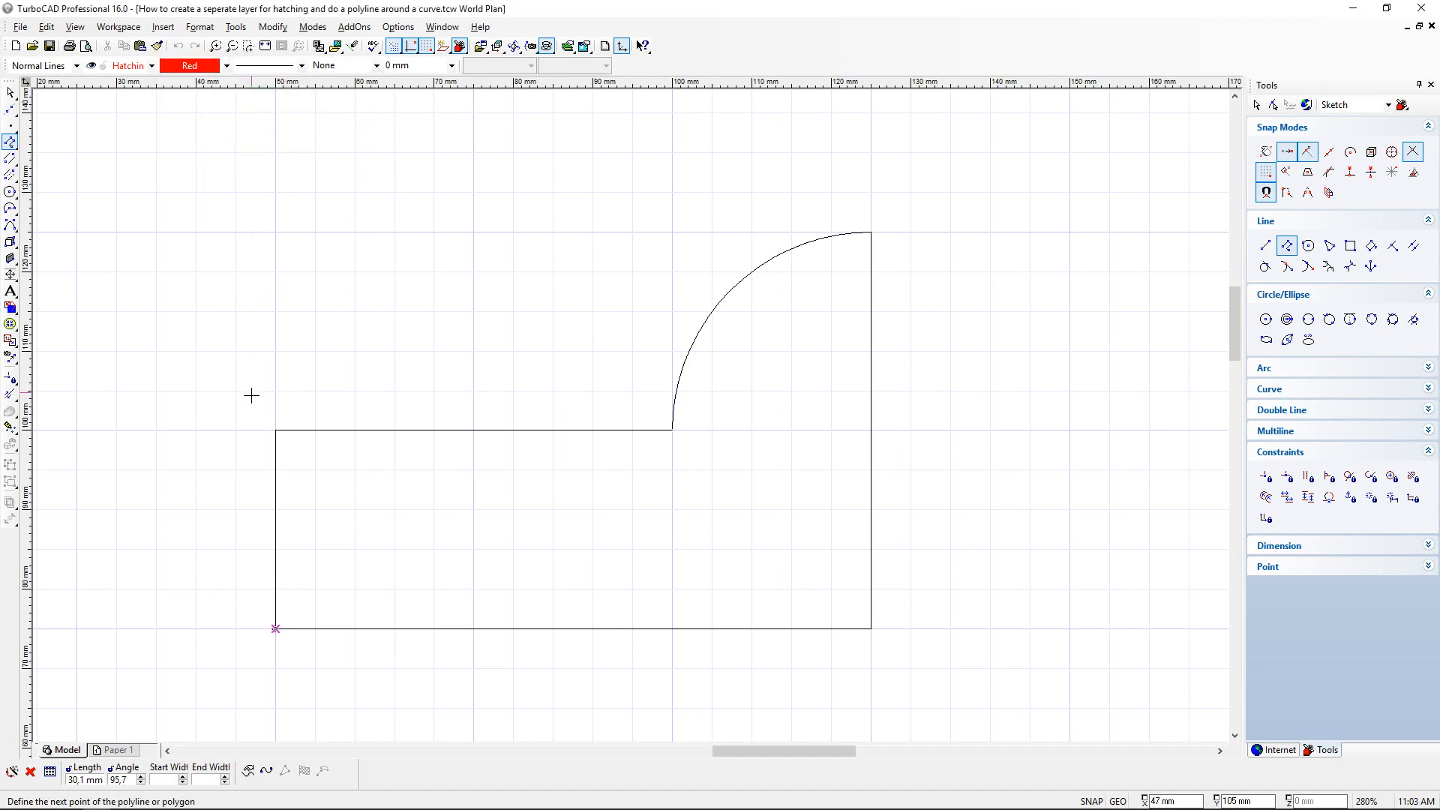
left_click(274, 432)
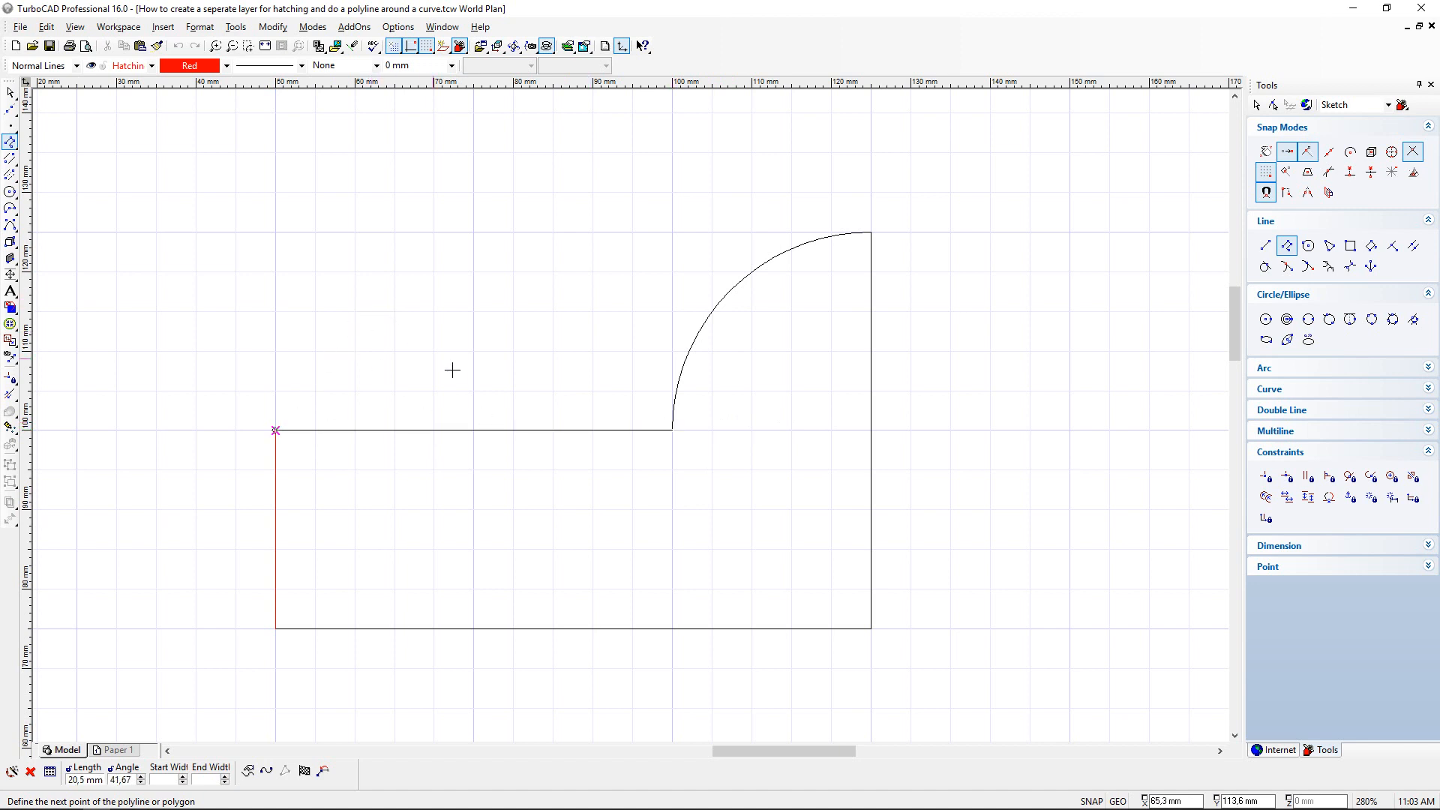
left_click(669, 427)
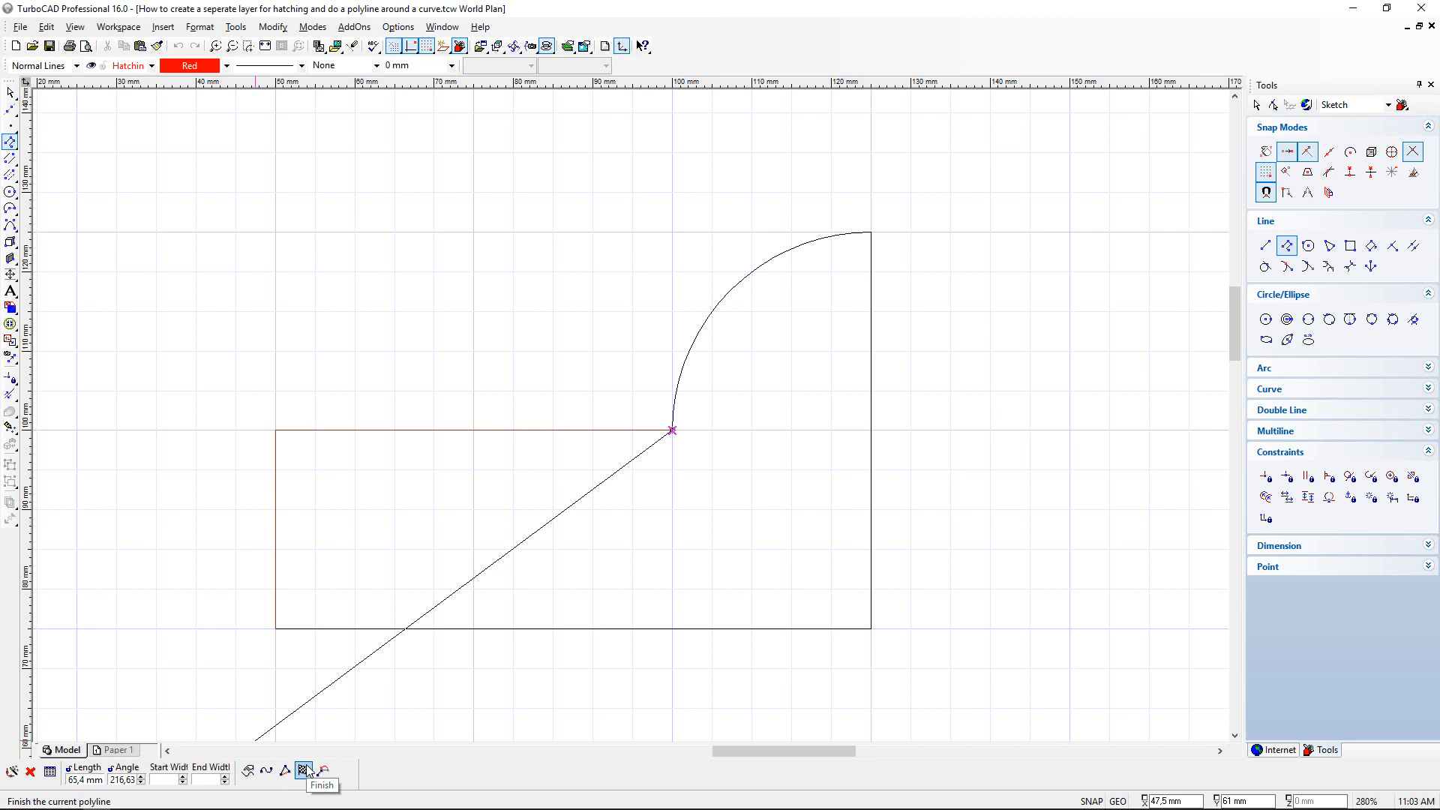
left_click(267, 771)
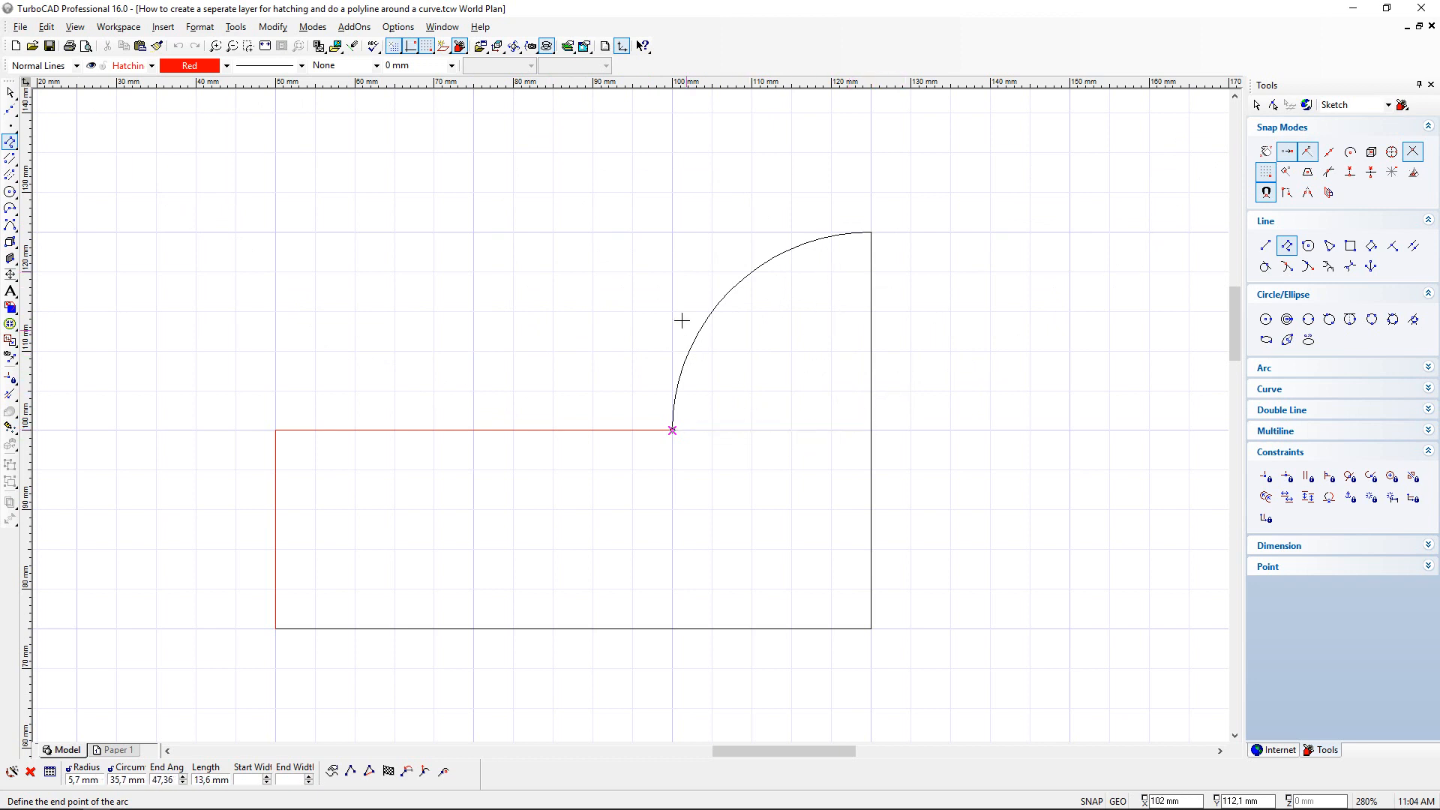
left_click(445, 773)
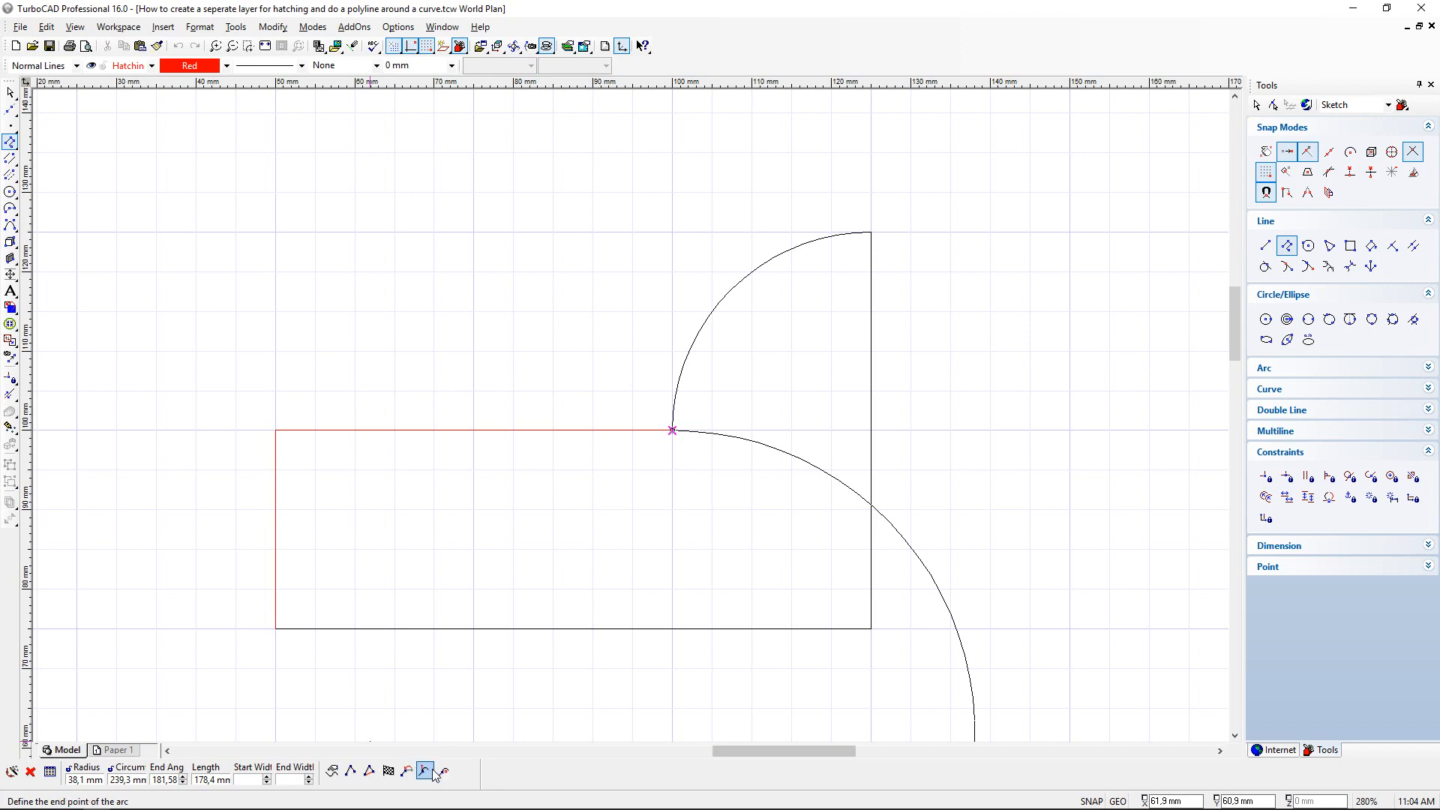
left_click(426, 772)
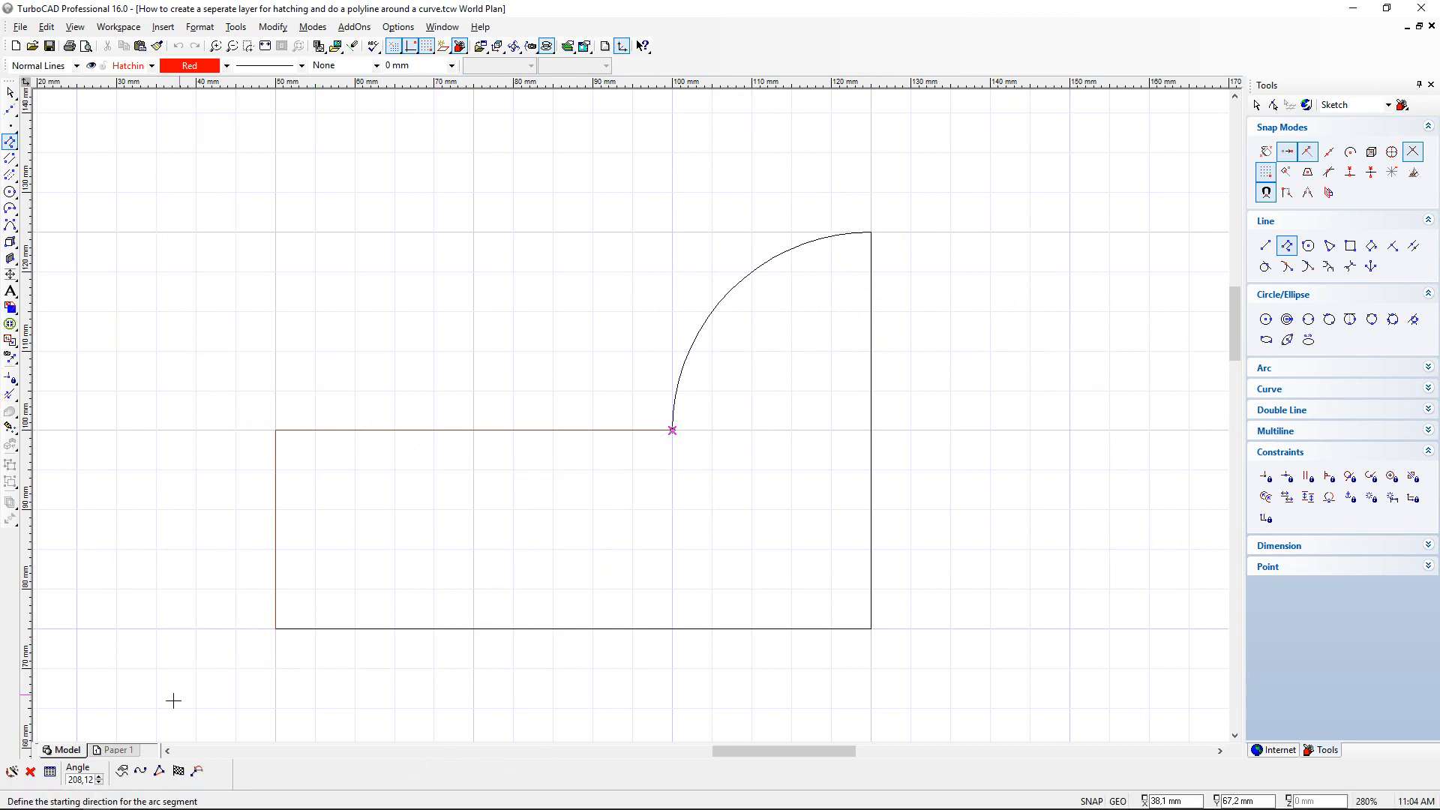
key("Escape")
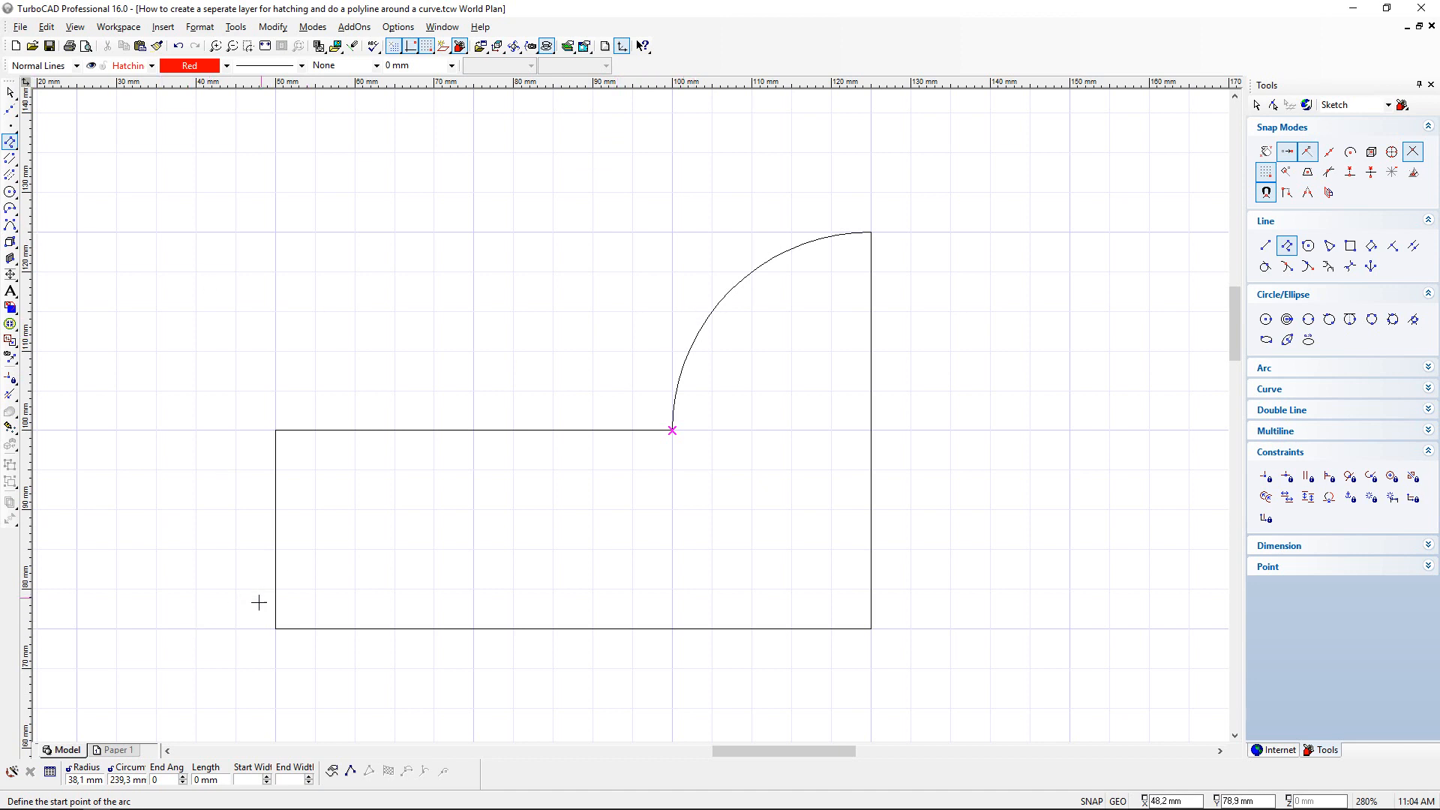
Step: Draw the polyline's straight segments from (50, 75) to (50, 100) and on to the arc's start at (100, 100)
left_click(276, 629)
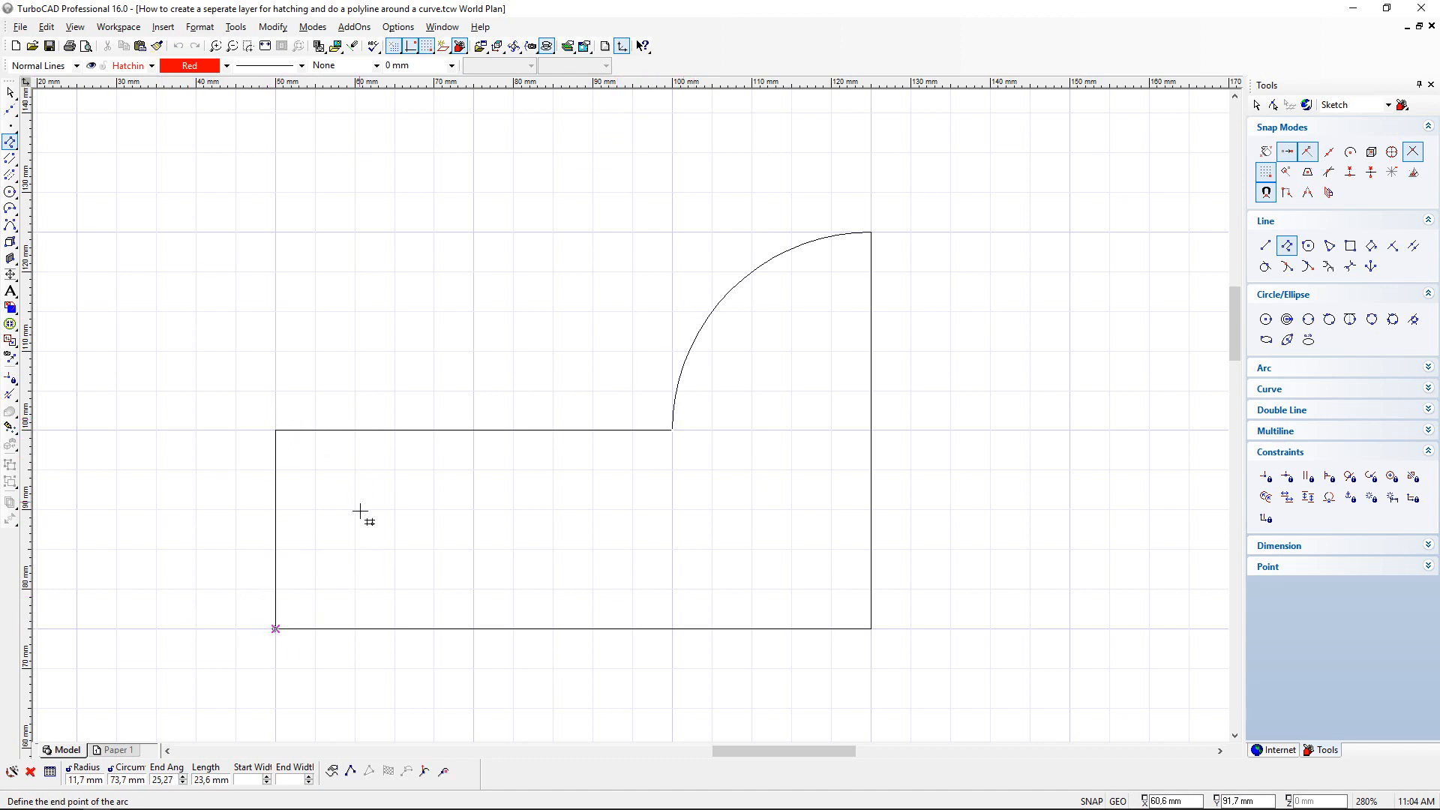
key("Escape")
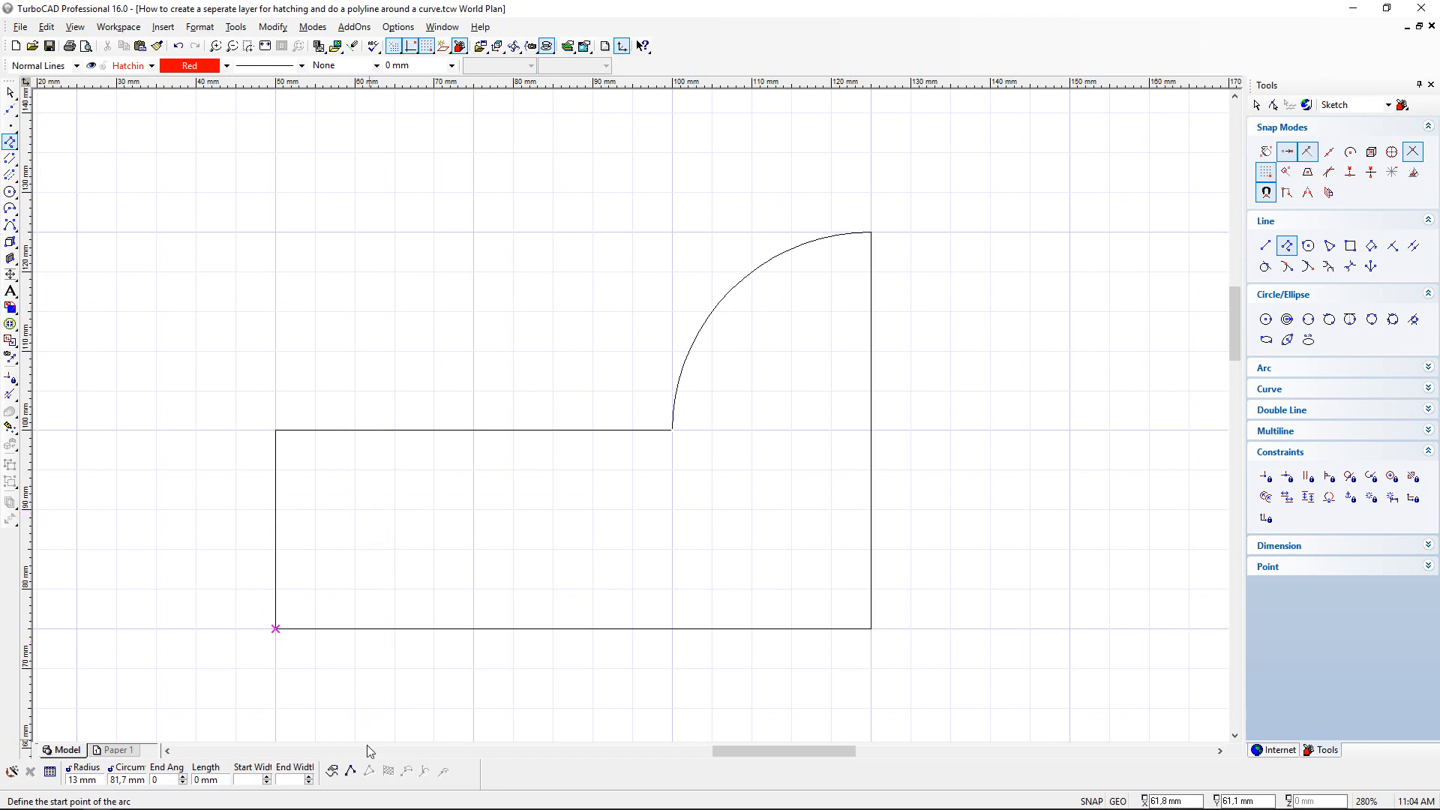
left_click(350, 770)
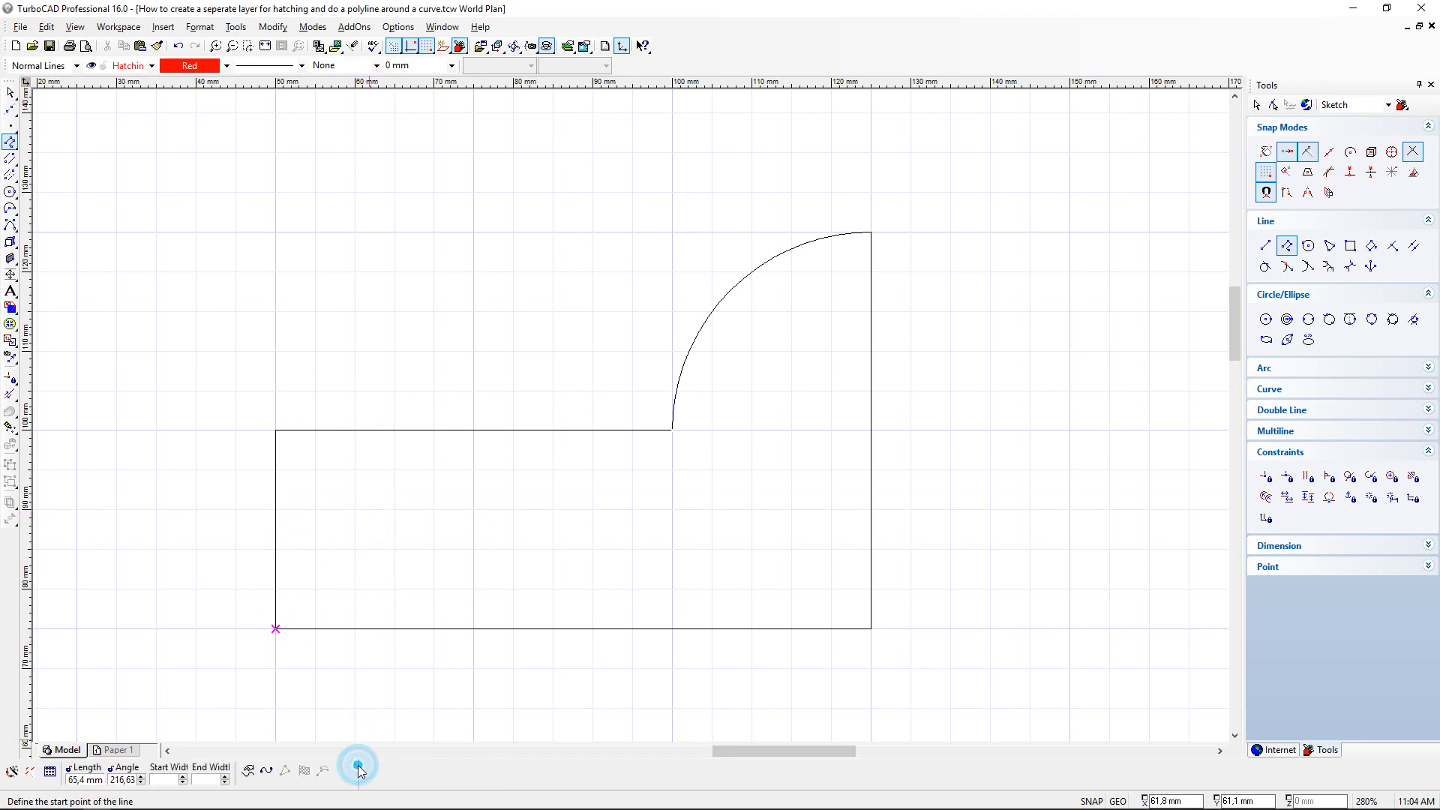
left_click(275, 629)
left_click(273, 430)
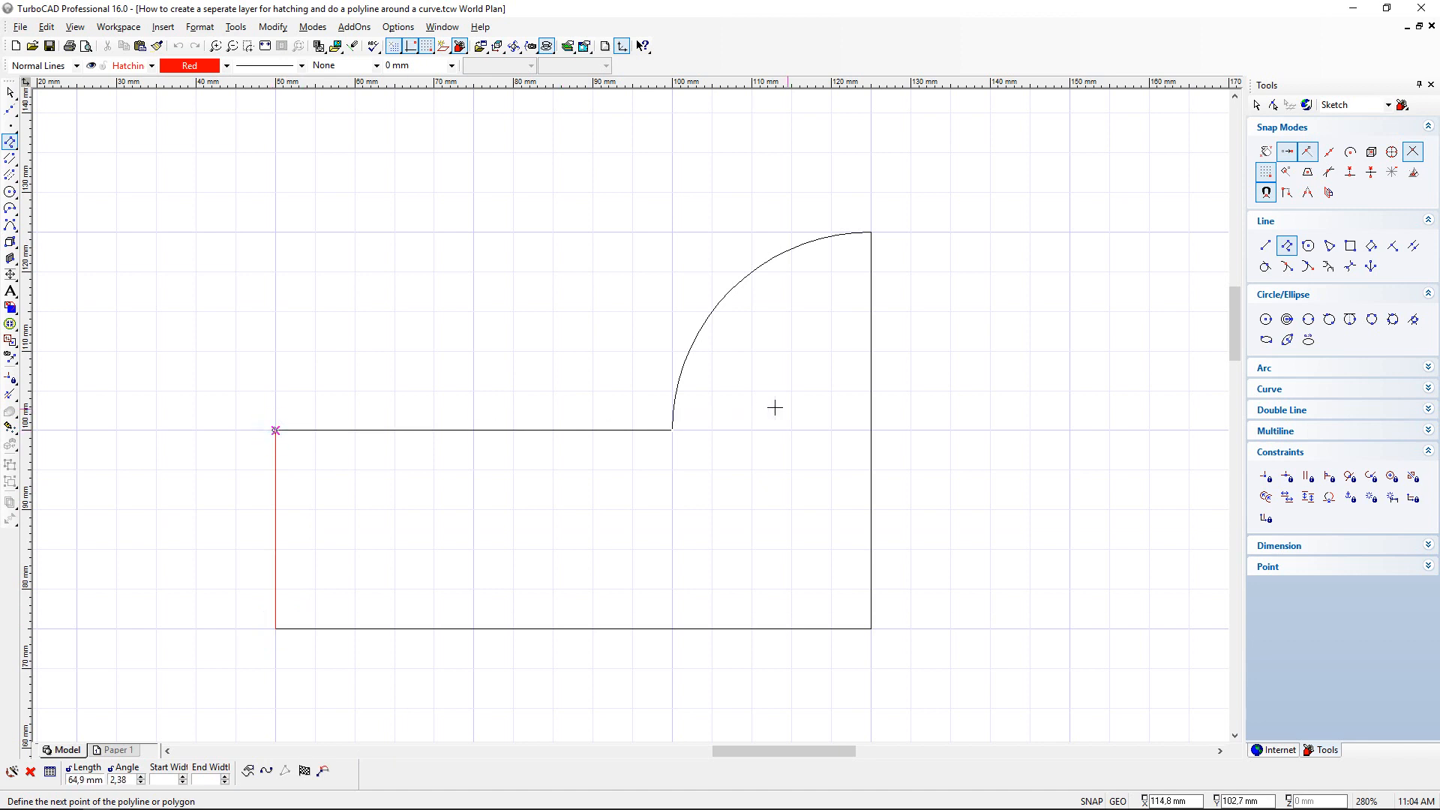
left_click(672, 430)
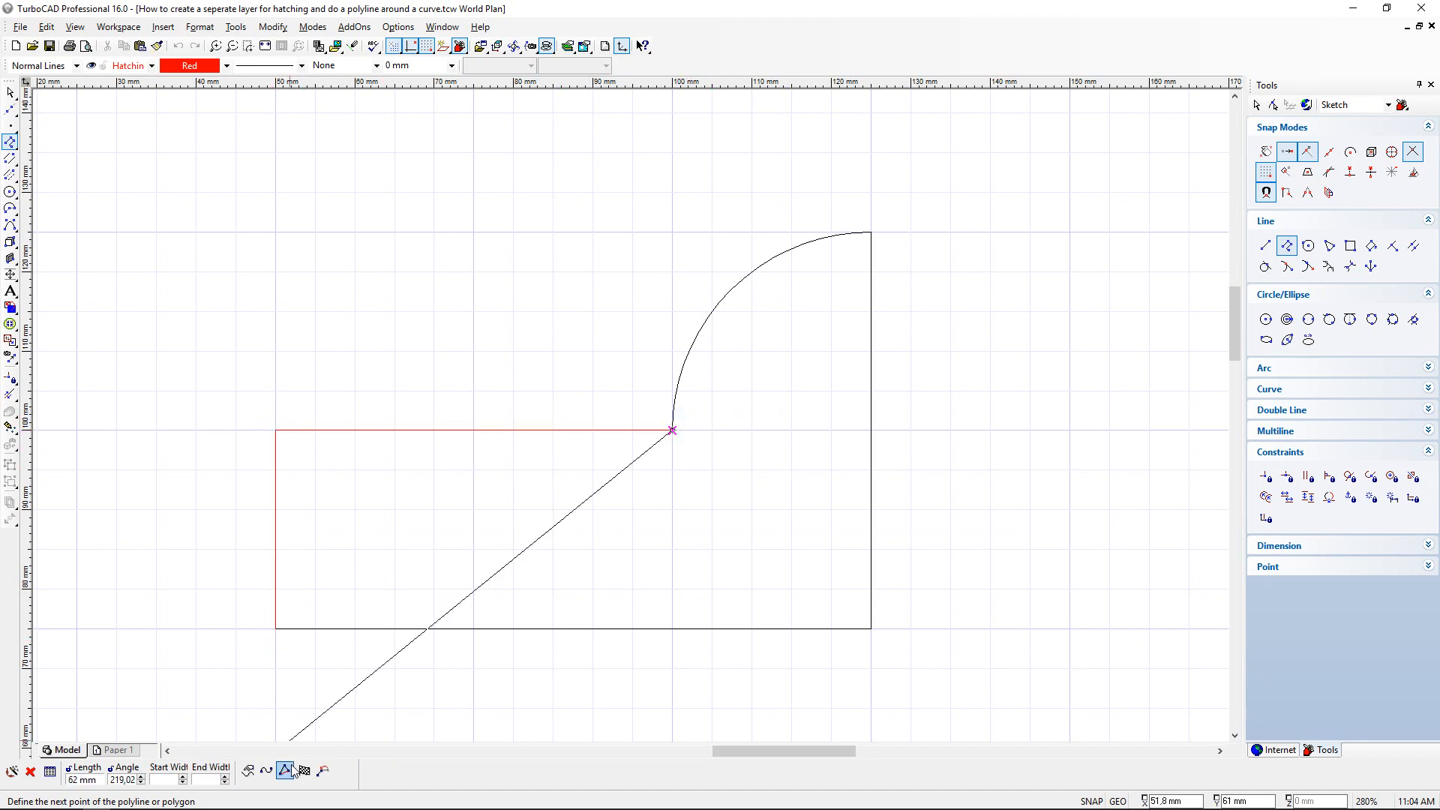
Step: Continue the polyline with an arc segment centred at (125, 100), tracing the curve to its end at (125, 125)
left_click(267, 770)
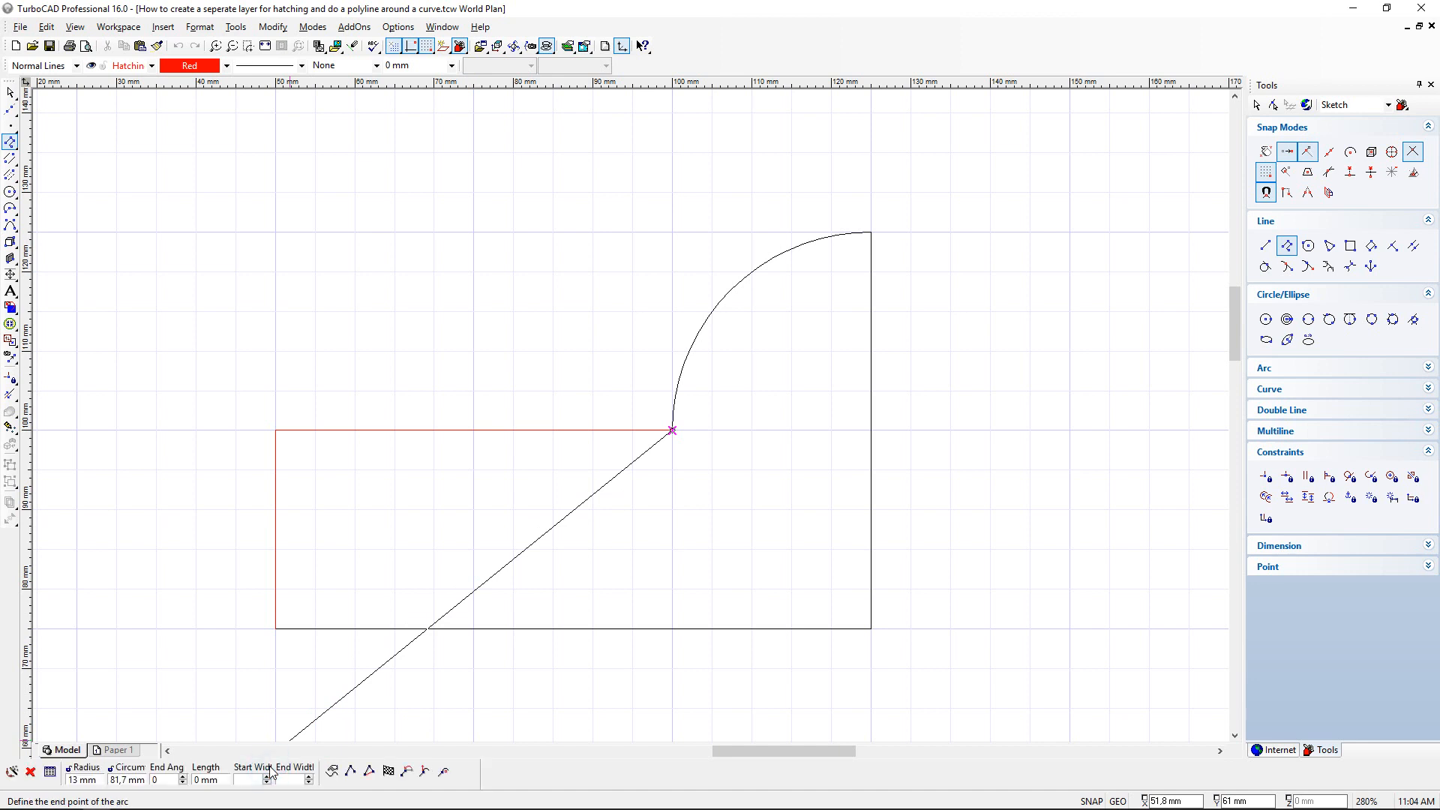
left_click(443, 772)
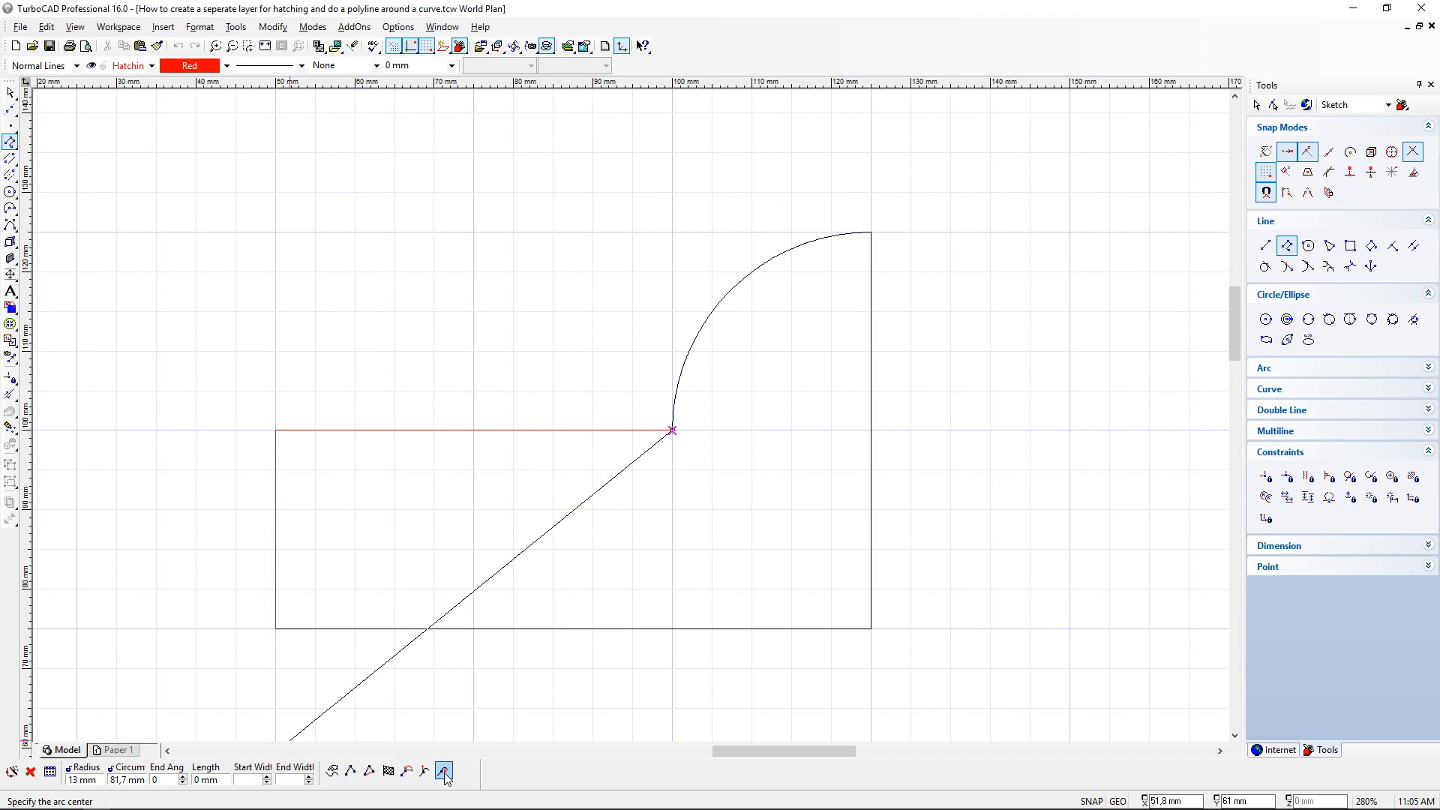
left_click(445, 774)
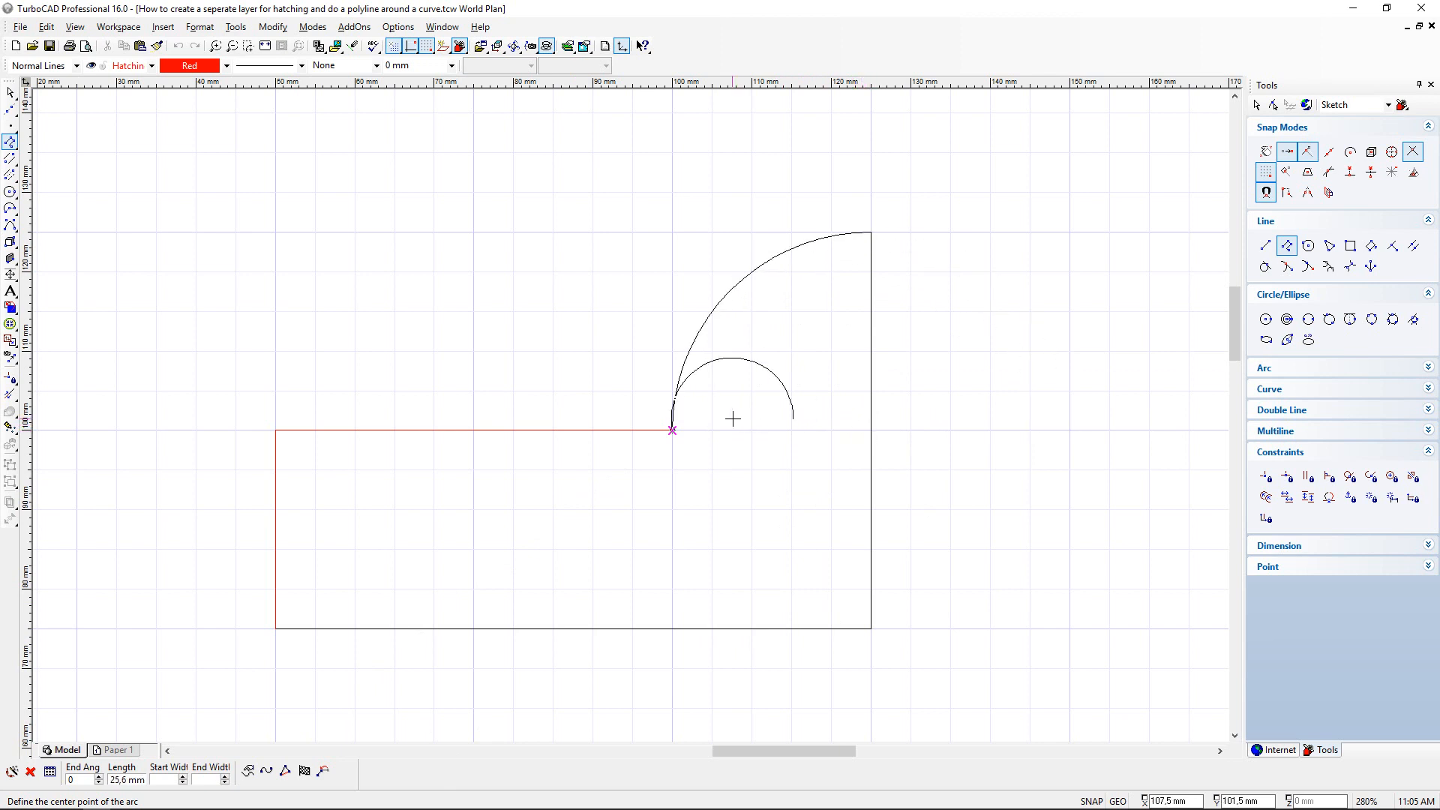
left_click(871, 431)
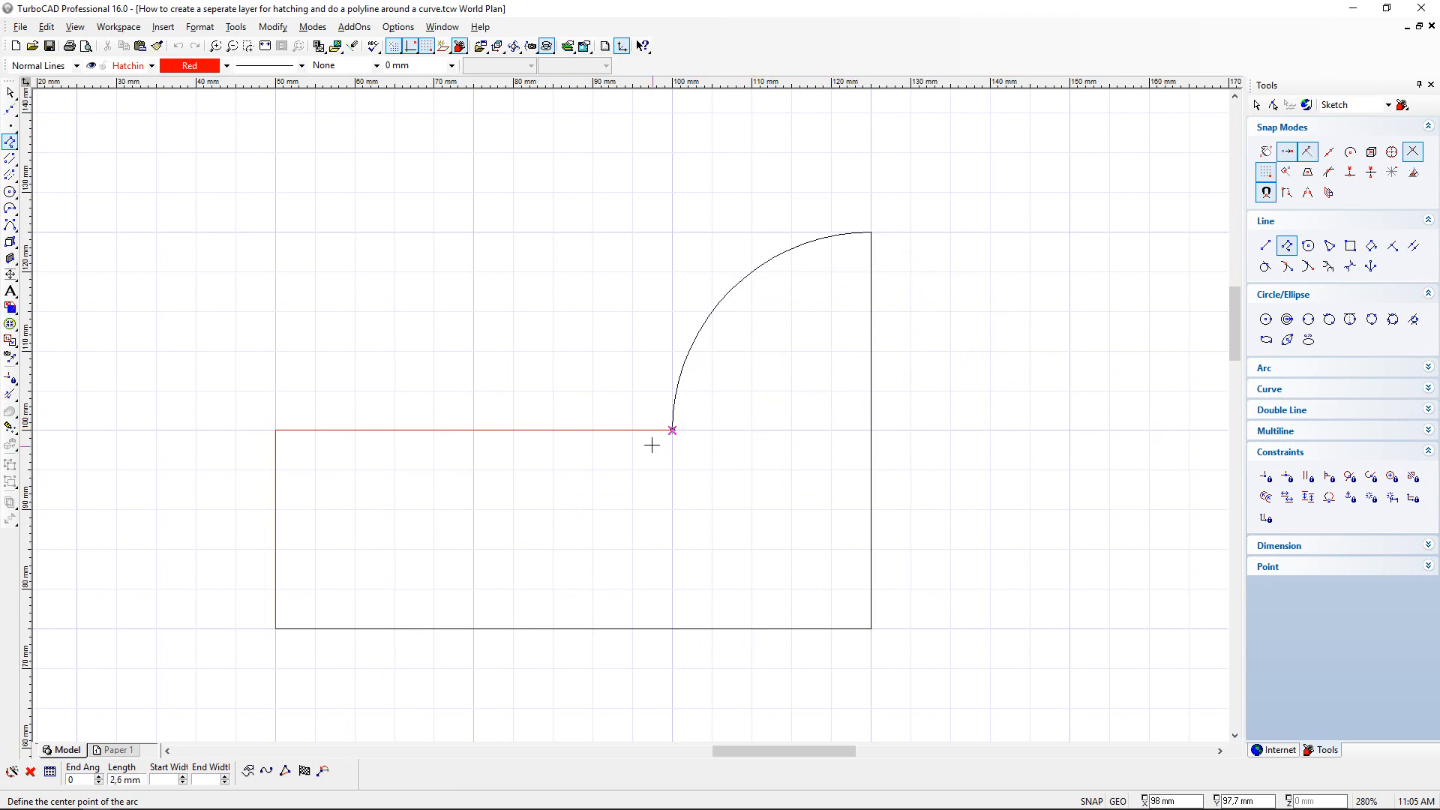
left_click(871, 430)
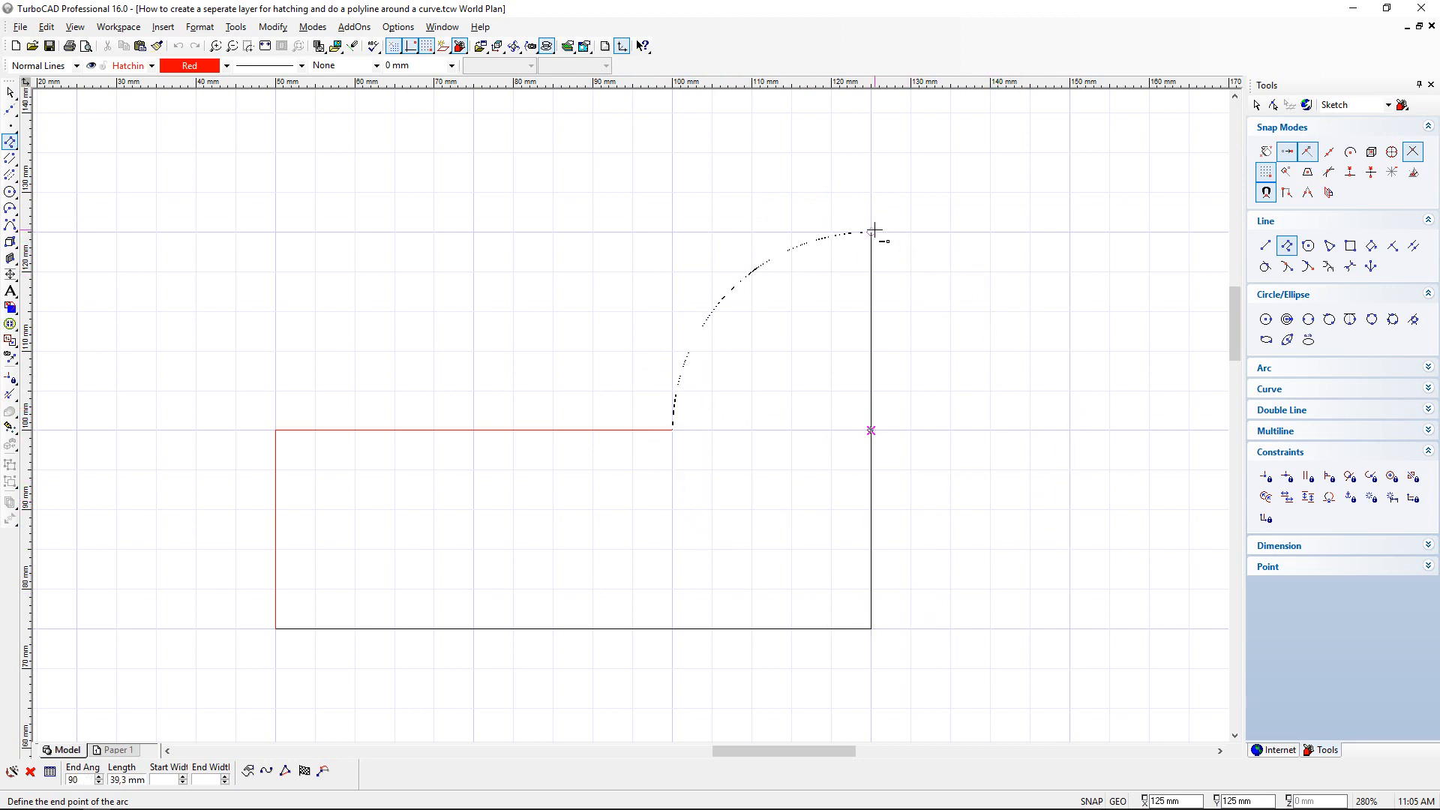
scroll(875, 231, "up", 5)
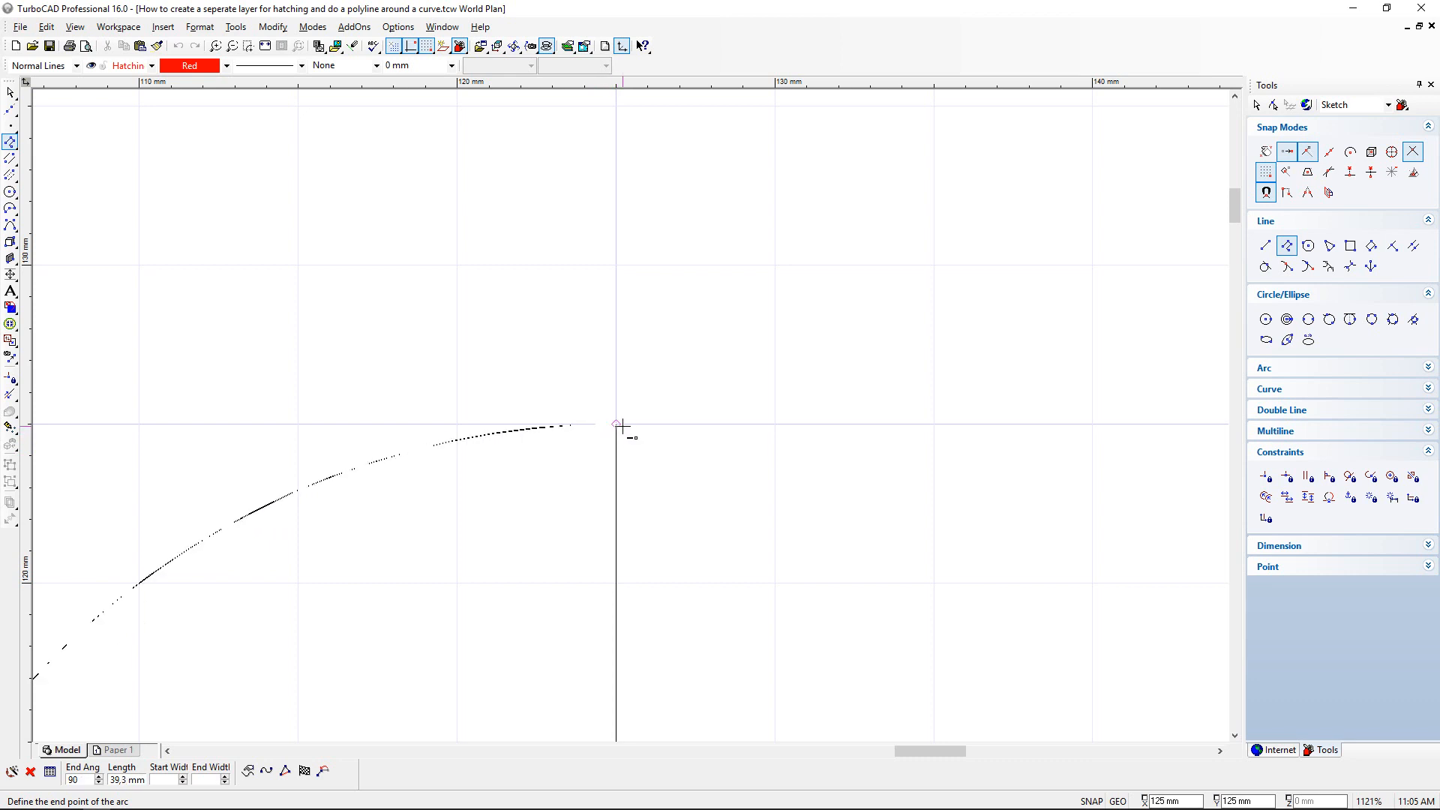
left_click(622, 426)
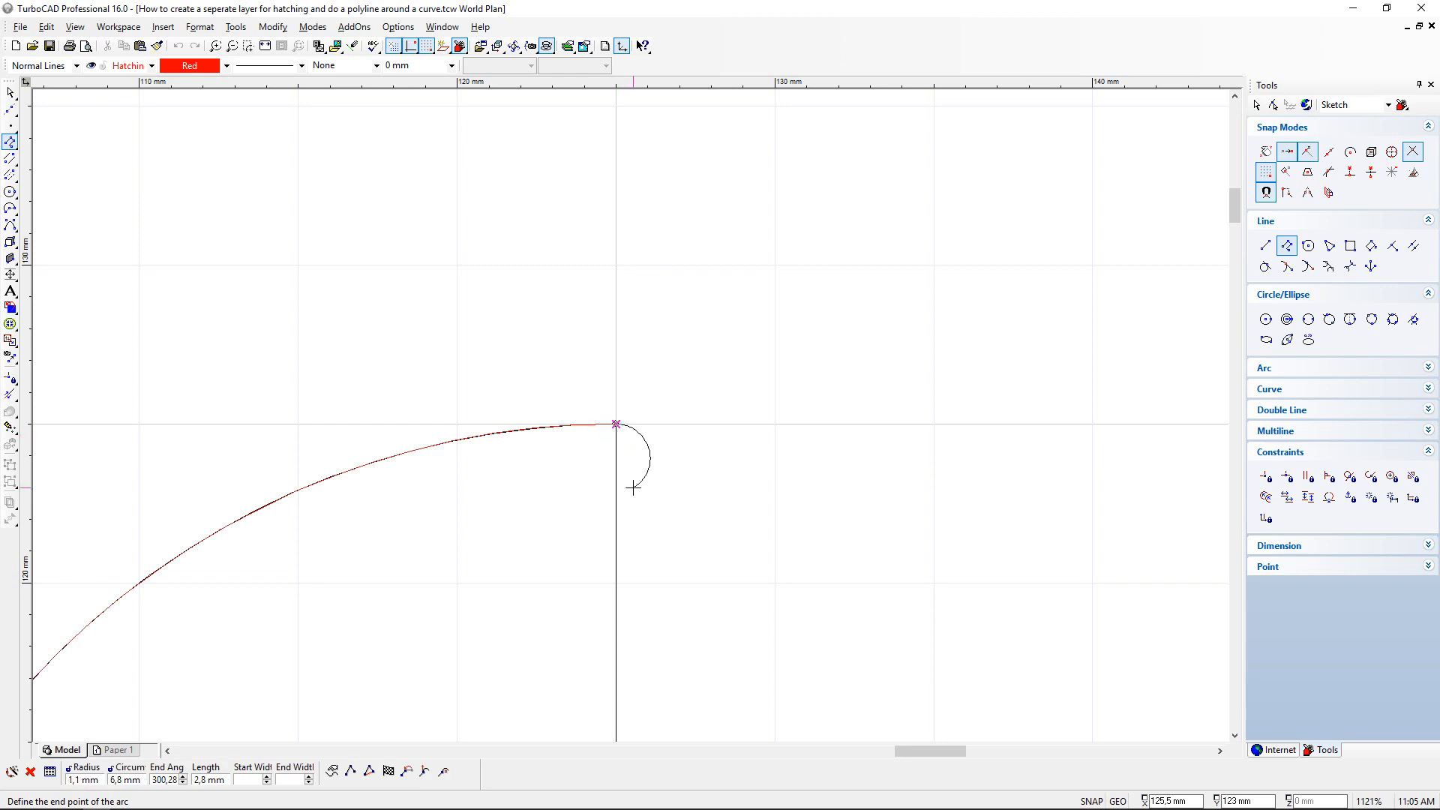
Step: Trace the remaining outline with straight segments to (125, 75) and (50, 75), and close the polyline
scroll(660, 692, "down", 3)
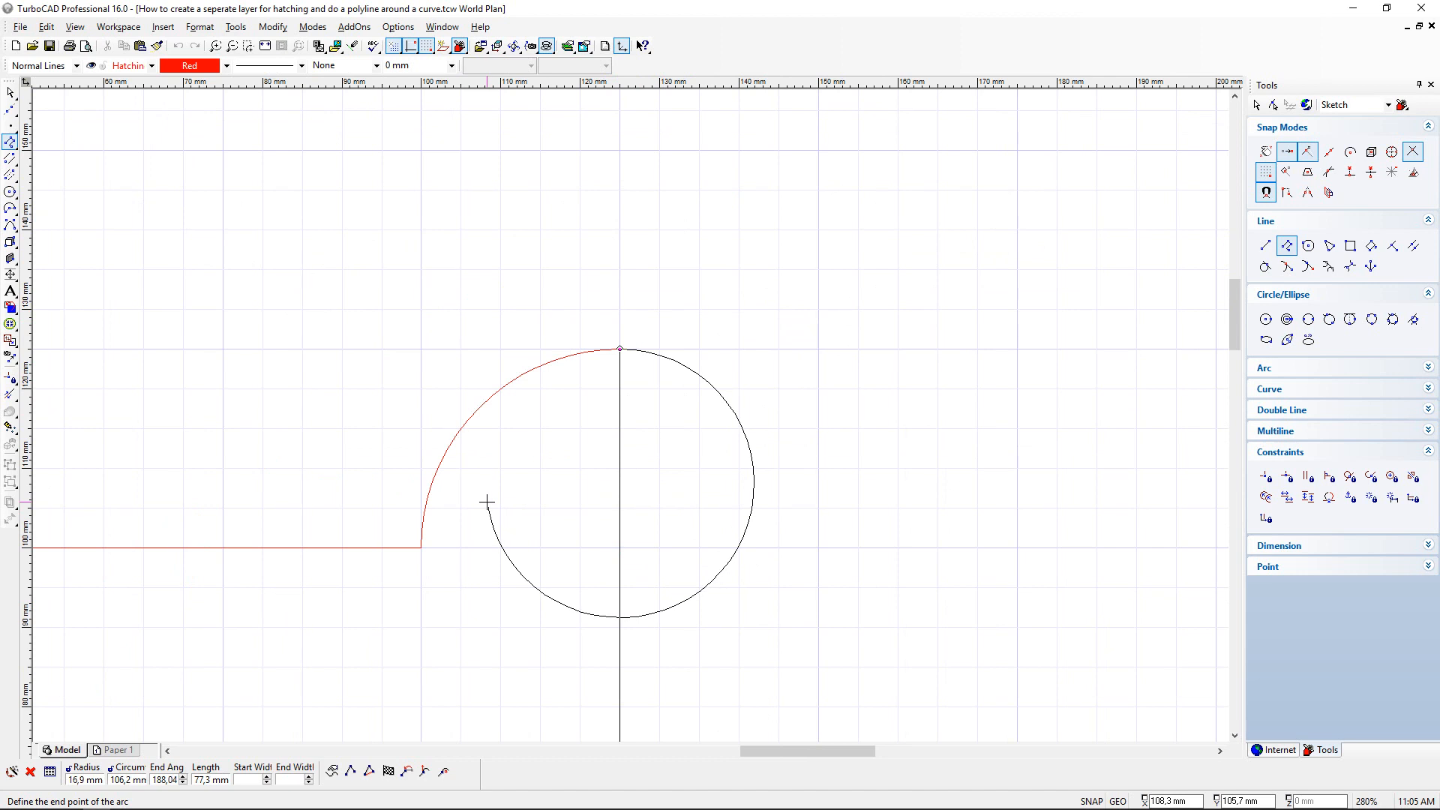
scroll(634, 421, "down", 2)
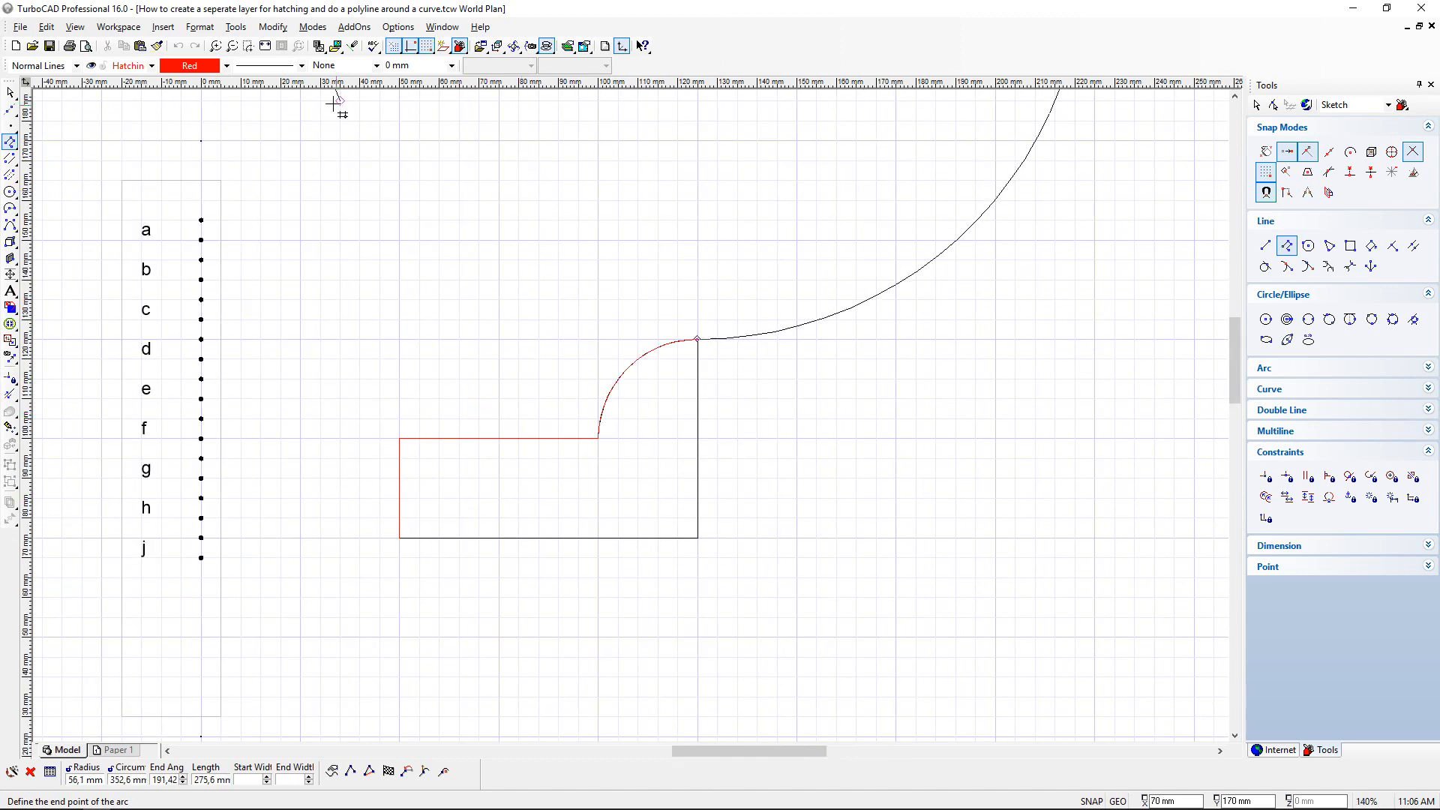
left_click(265, 46)
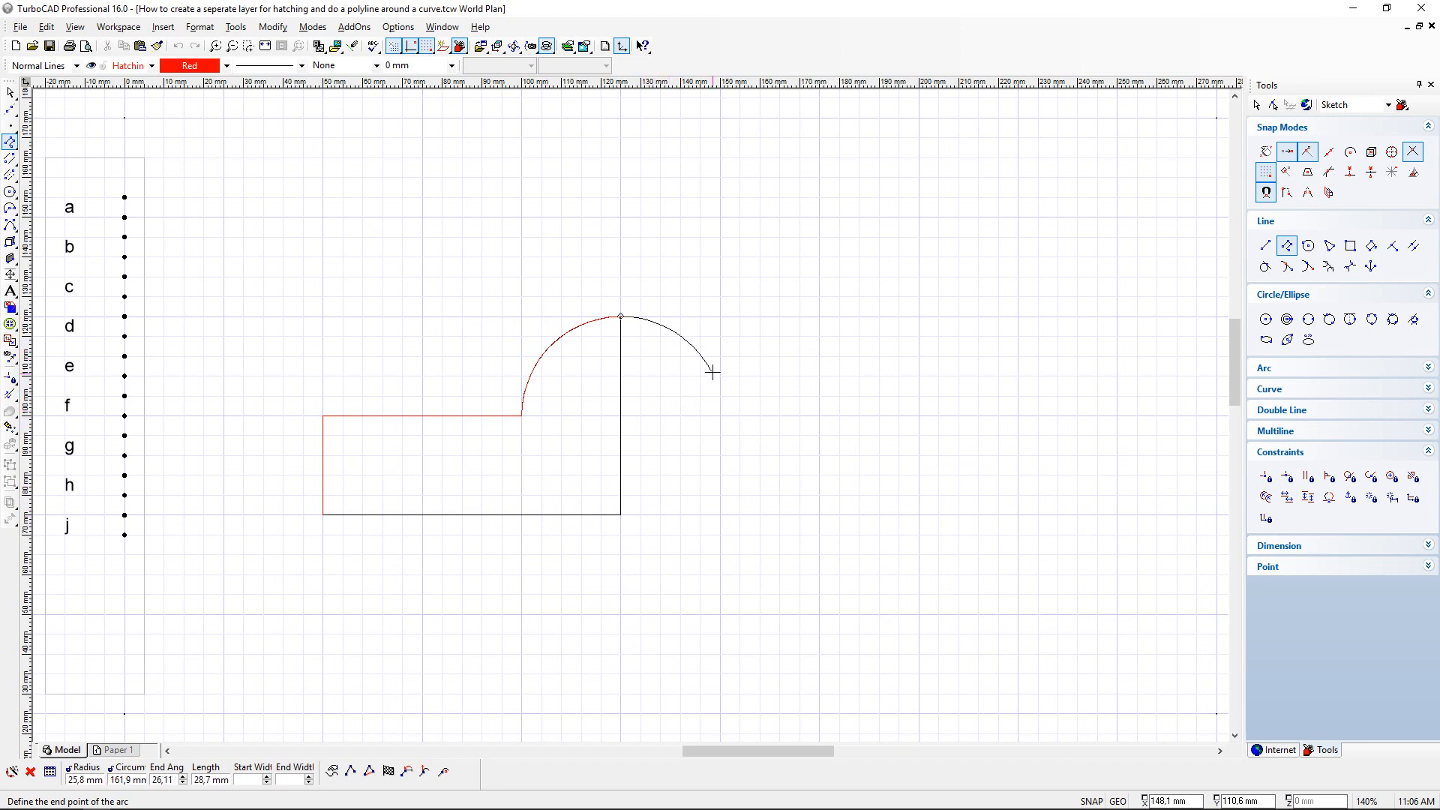
left_click(351, 773)
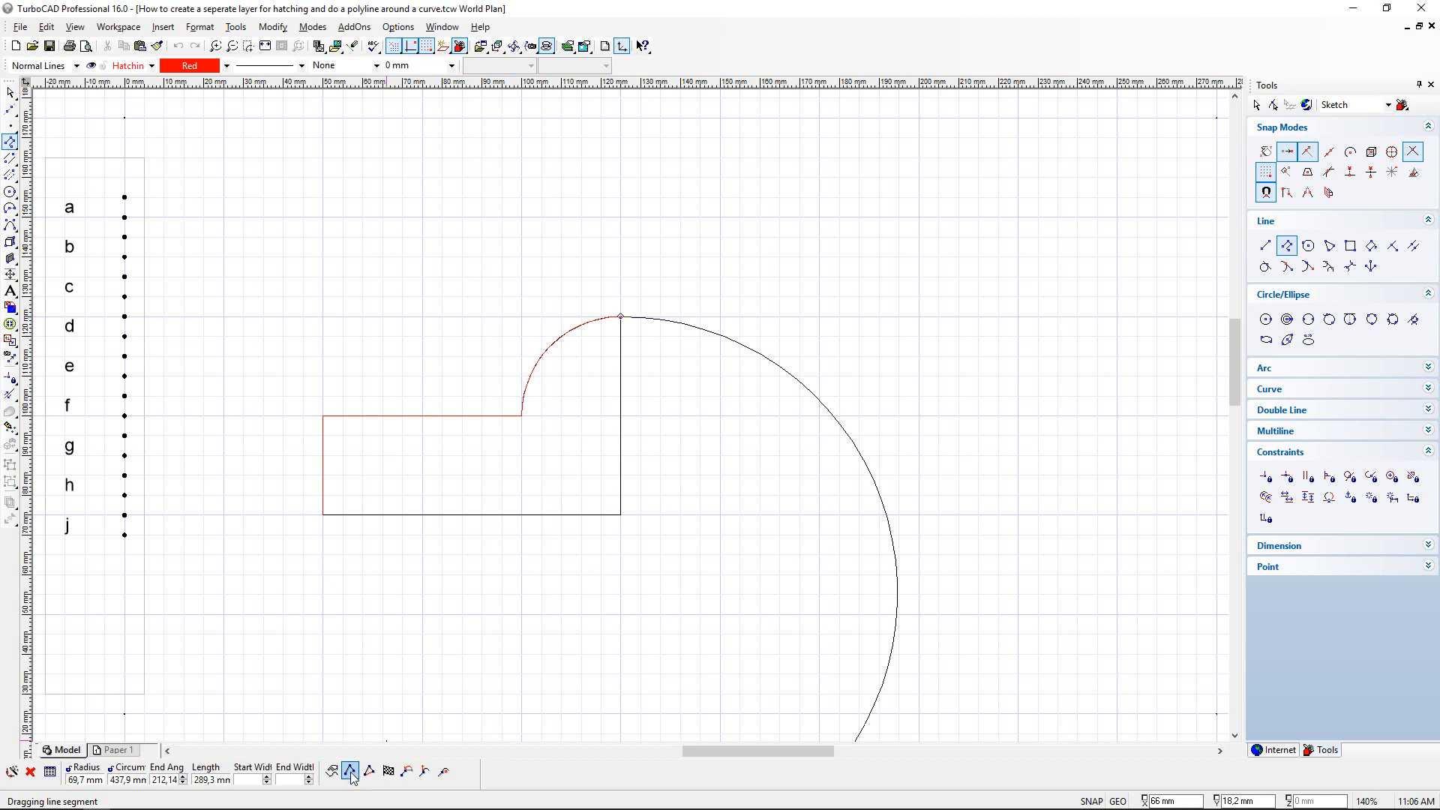
left_click(350, 773)
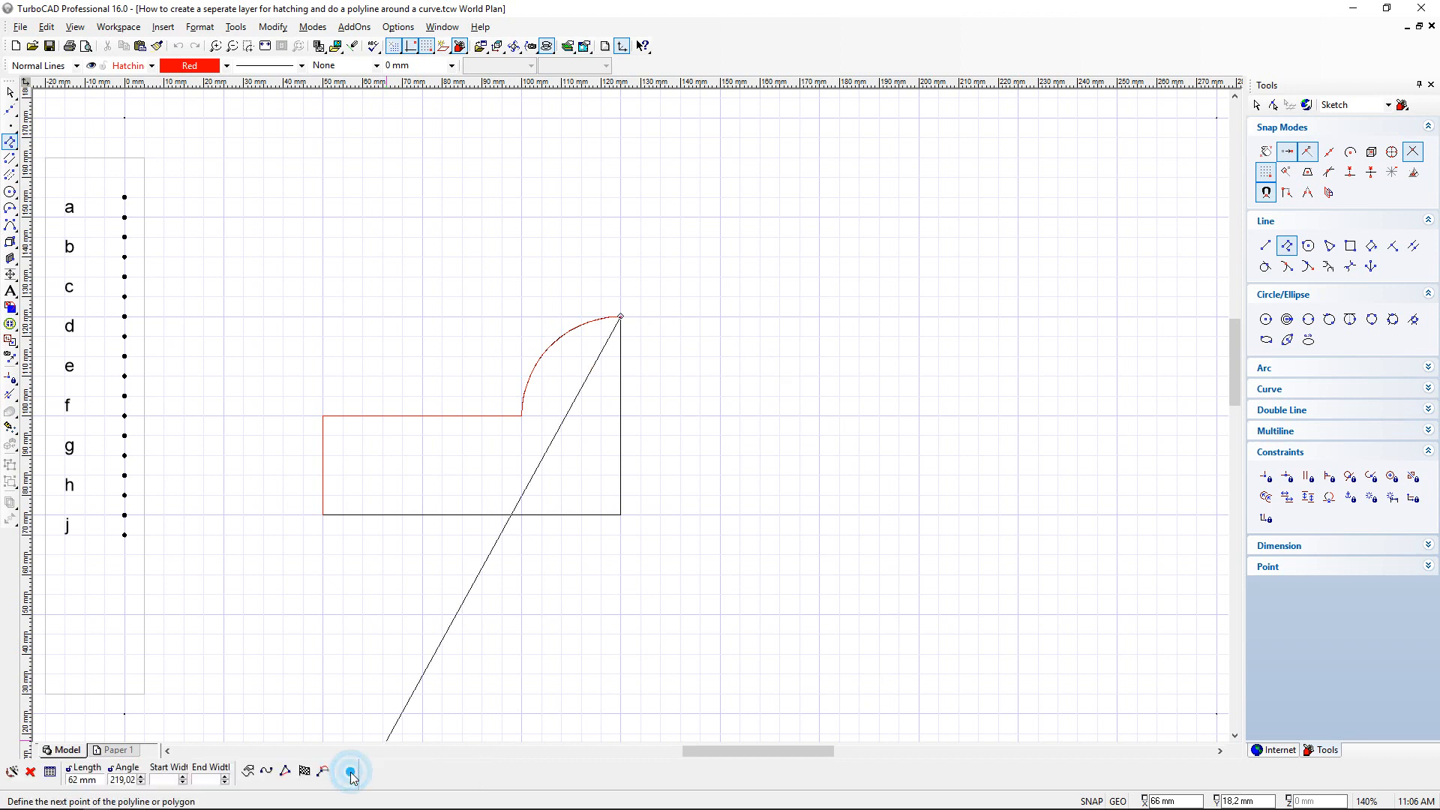
left_click(620, 514)
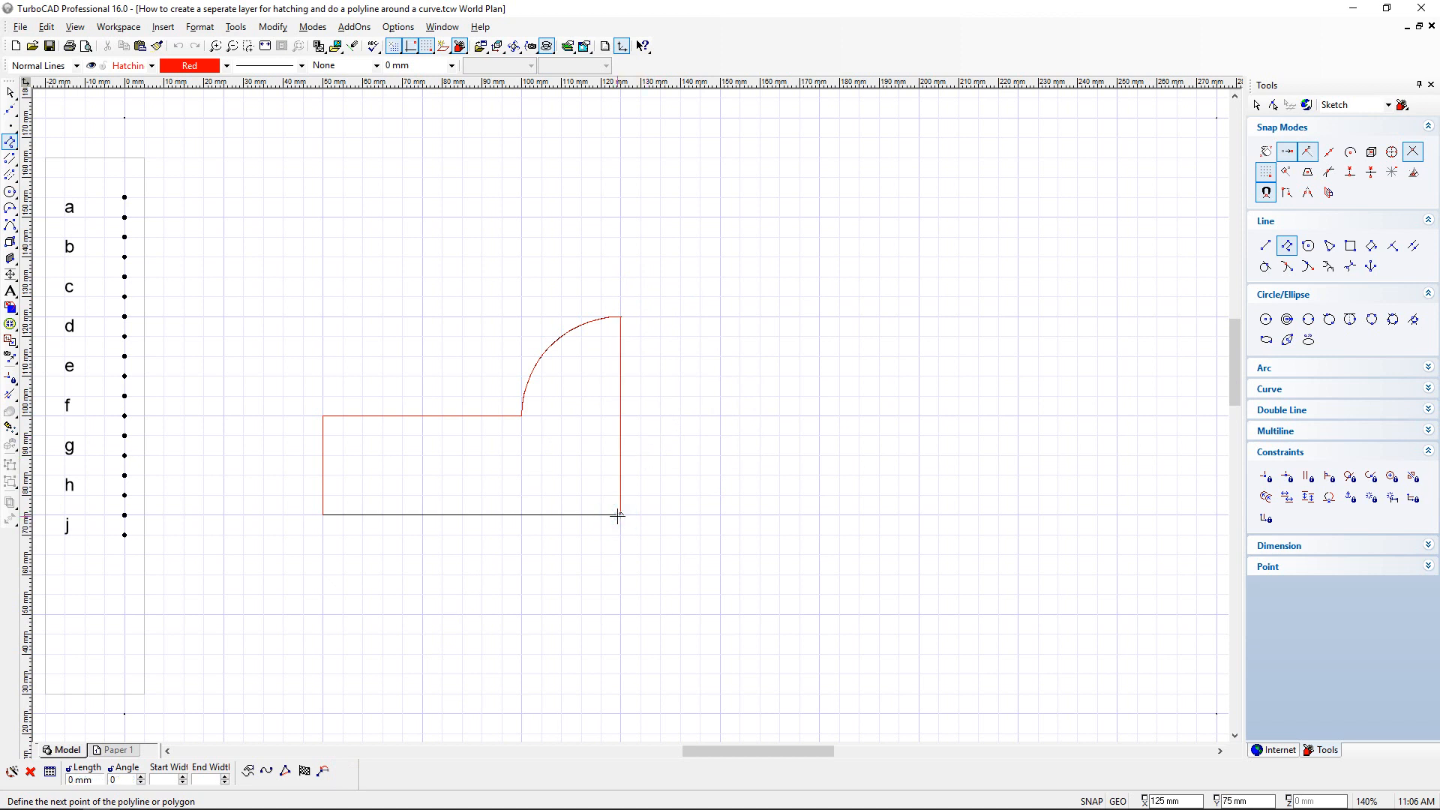
left_click(323, 514)
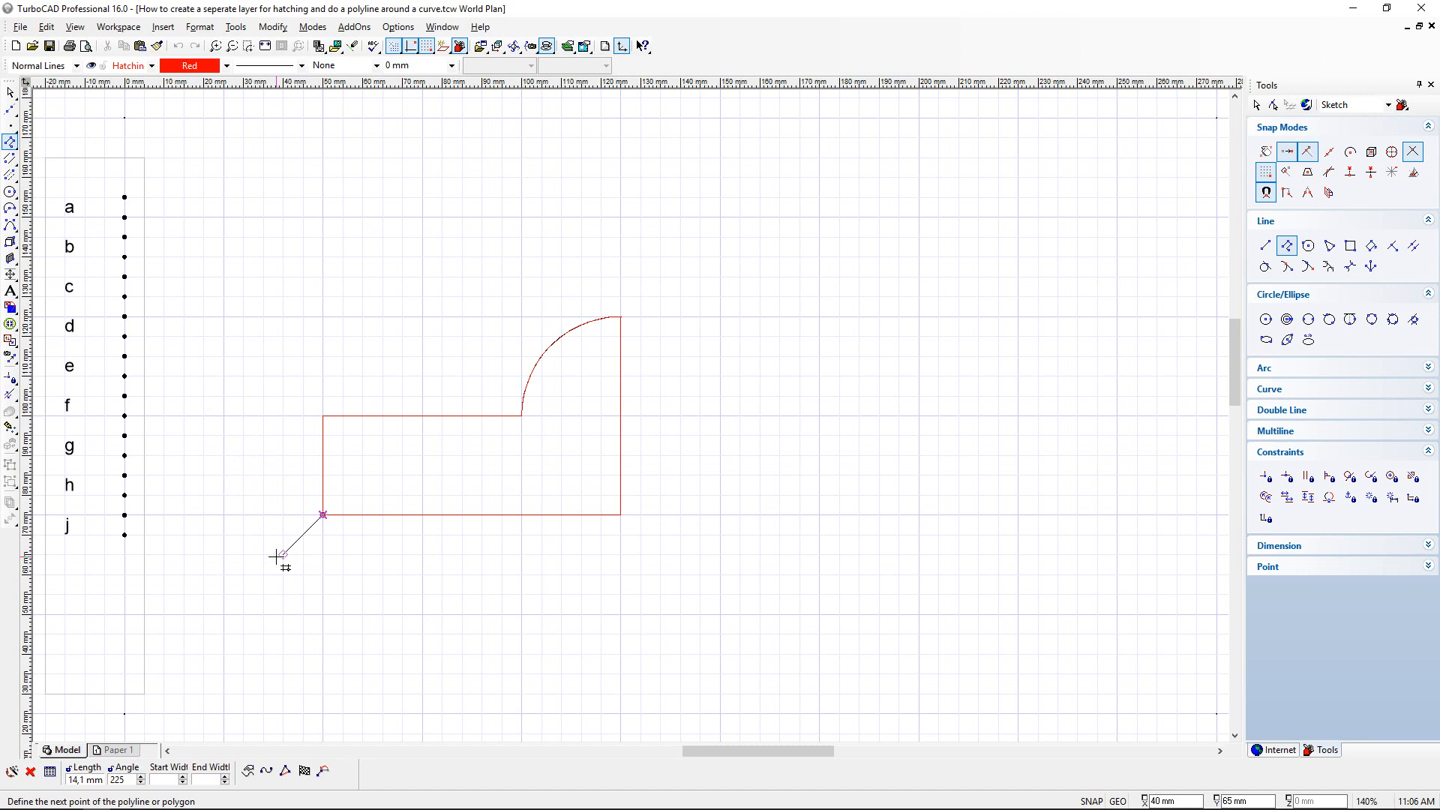
right_click(336, 574)
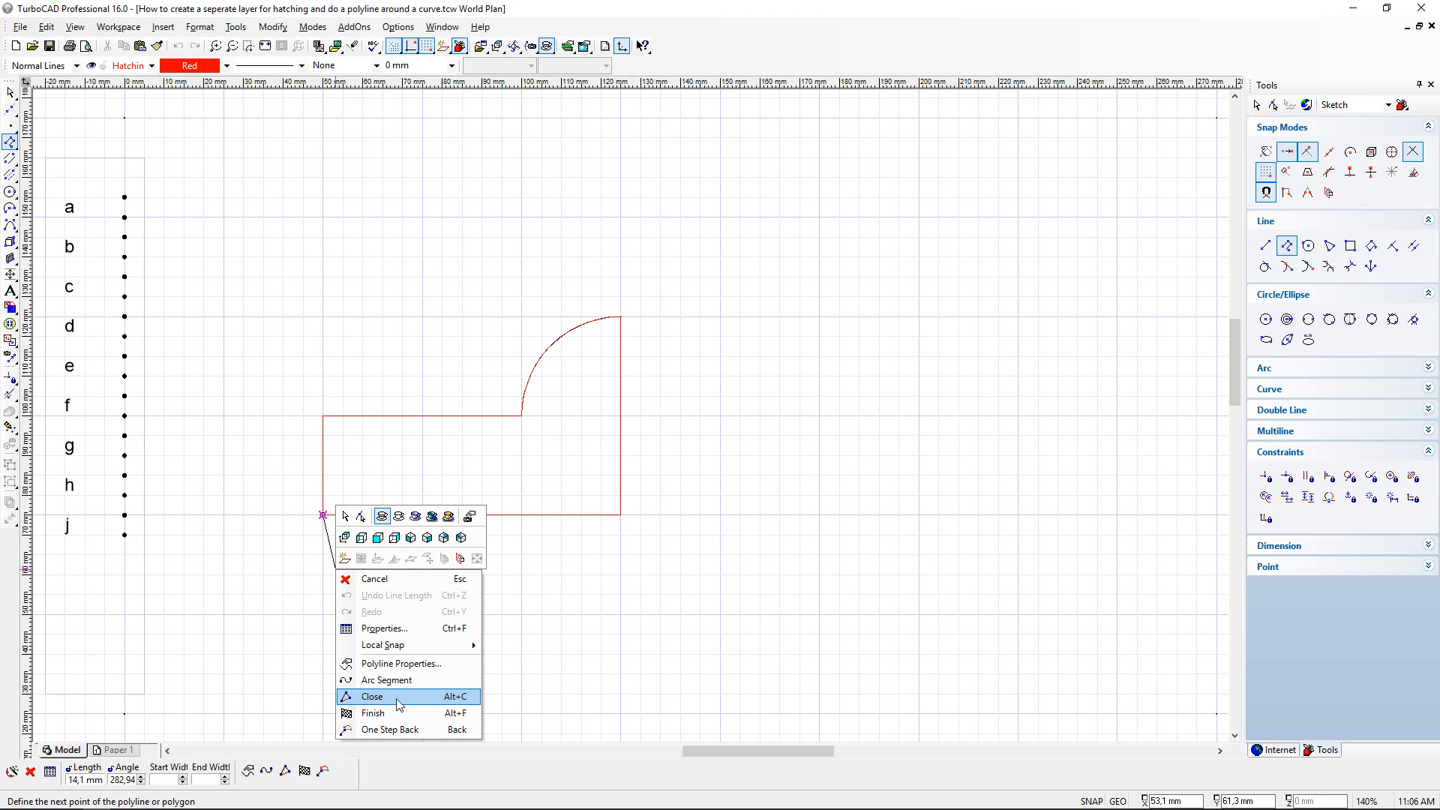
left_click(398, 697)
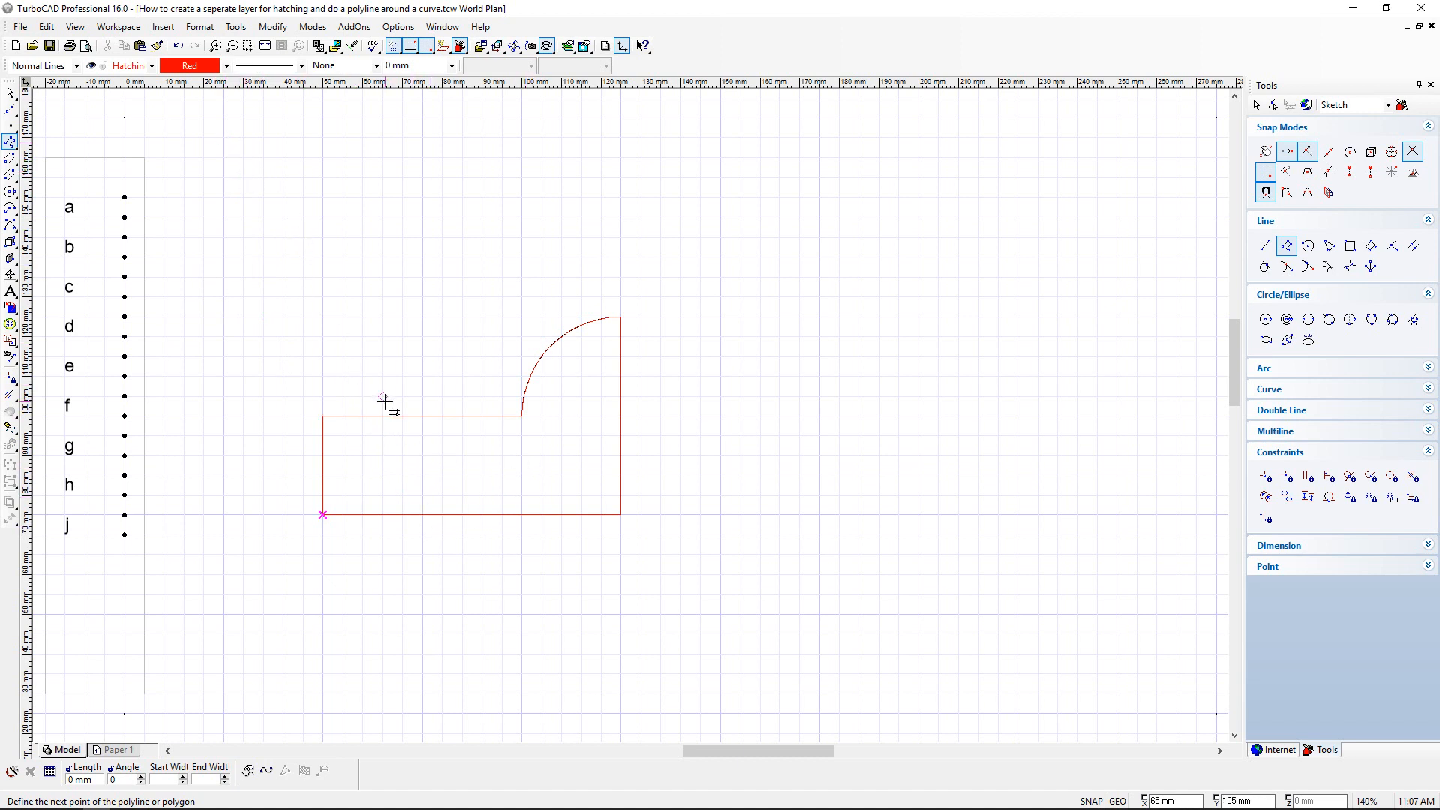
Step: Select the closed red polyline rather than the underlying line and fill it with the L45 diagonal hatch pattern
left_click(10, 93)
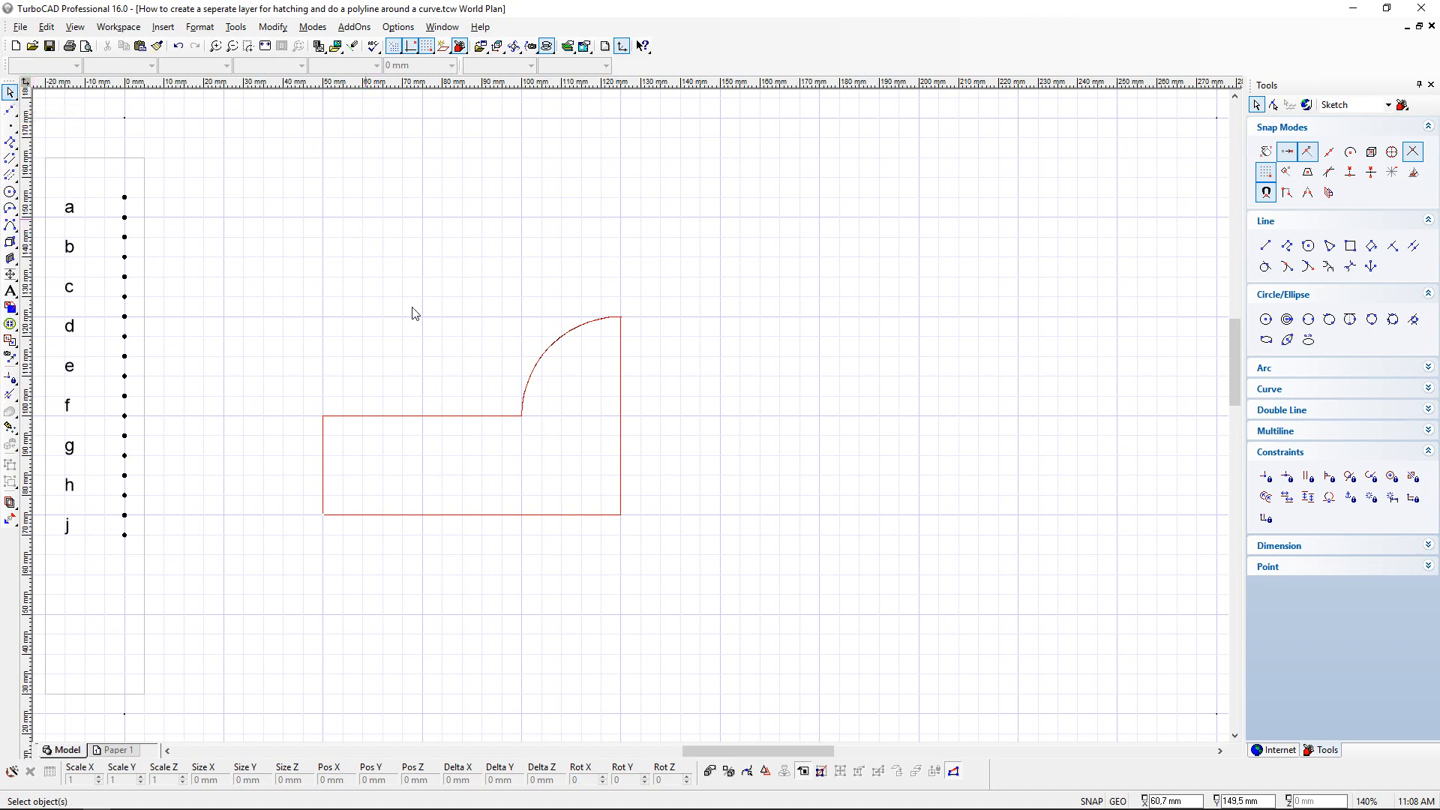
left_click(438, 417)
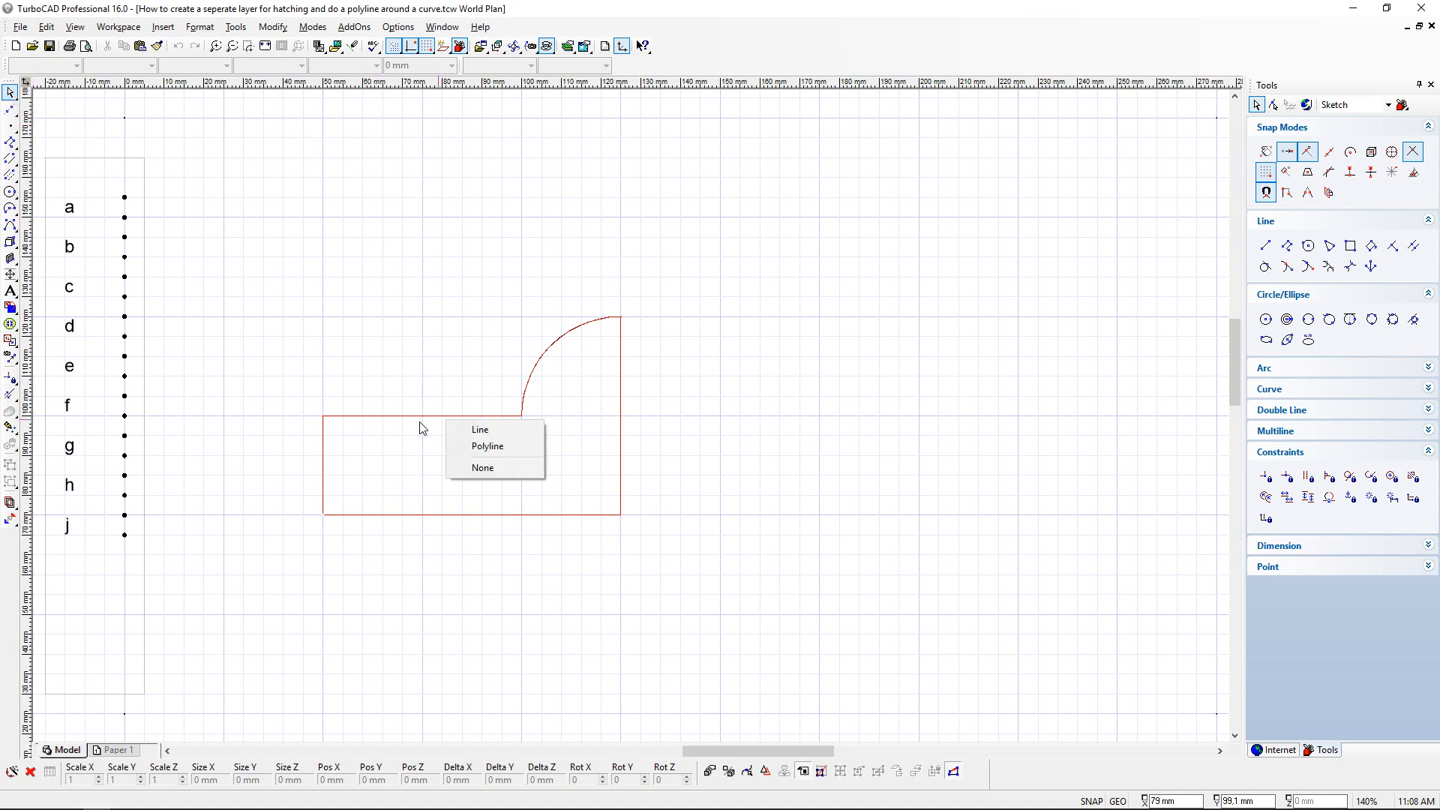
left_click(499, 449)
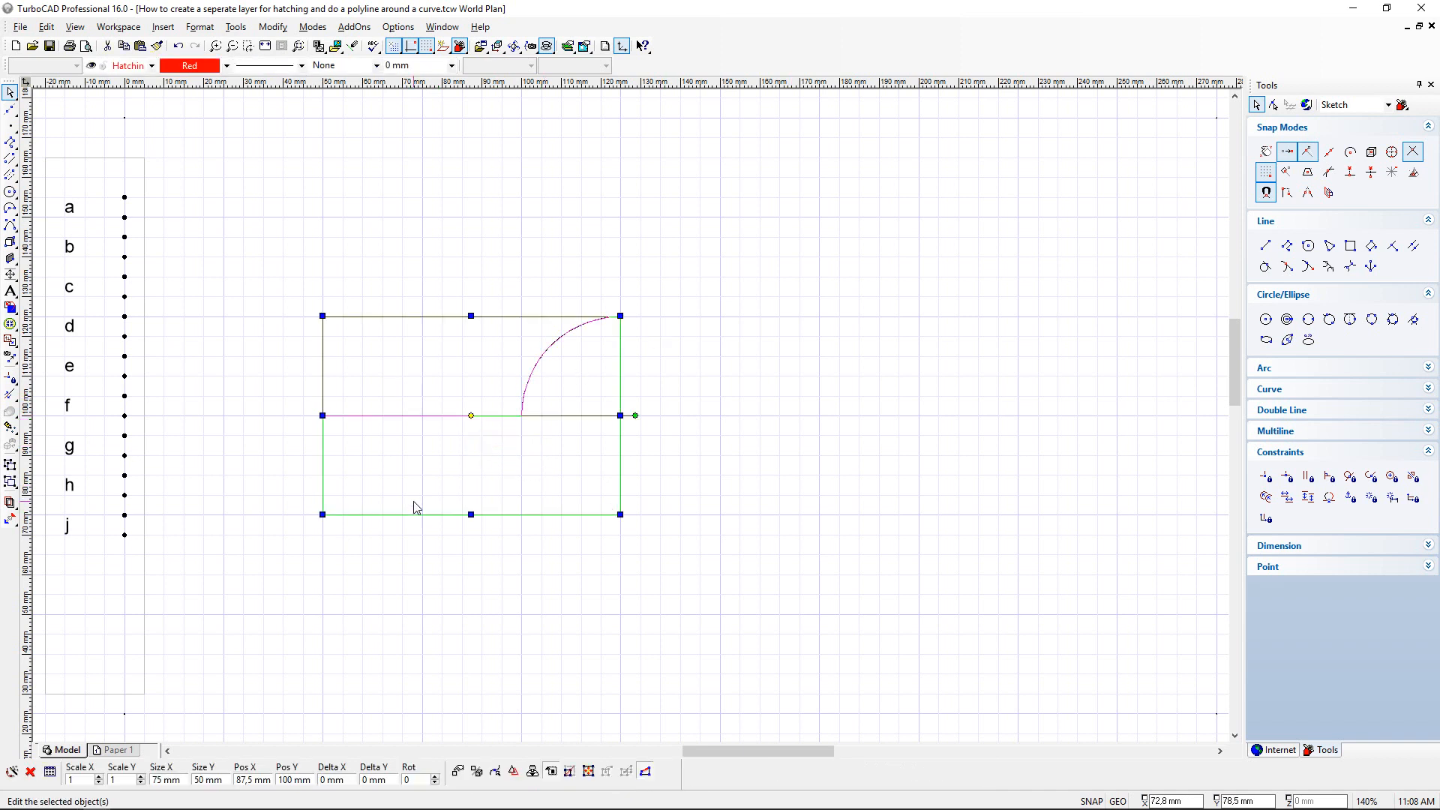
scroll(457, 422, "up", 2)
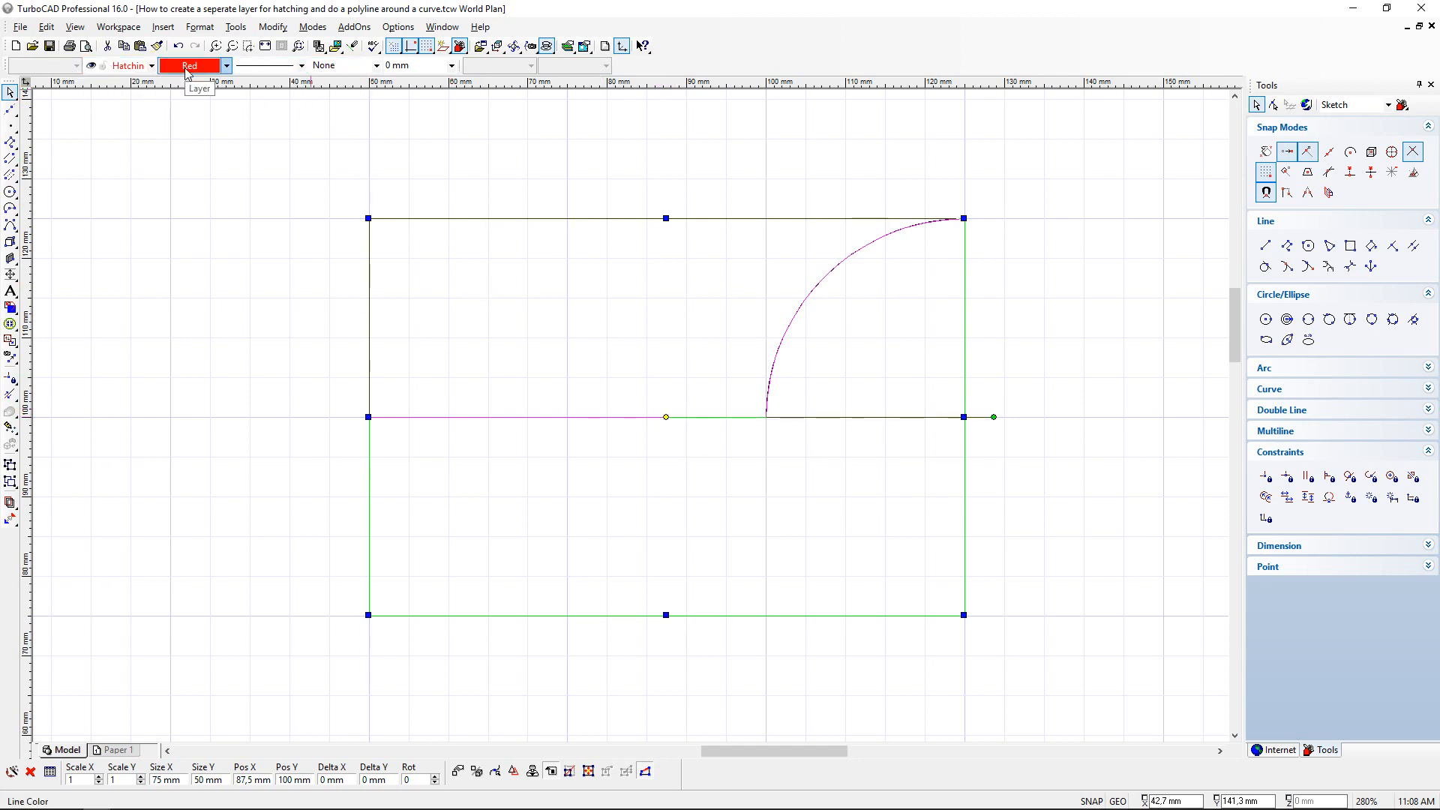
left_click(376, 66)
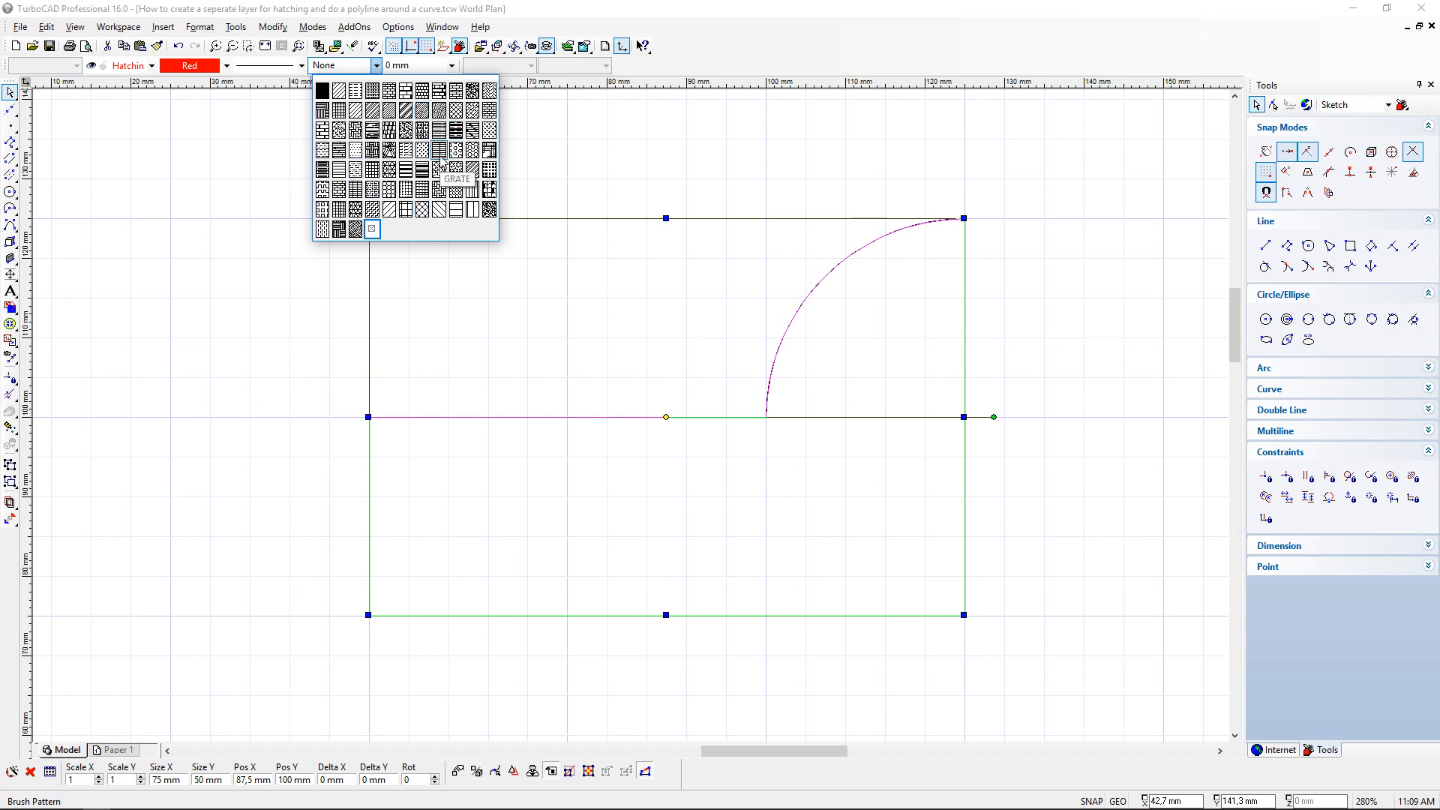
left_click(339, 93)
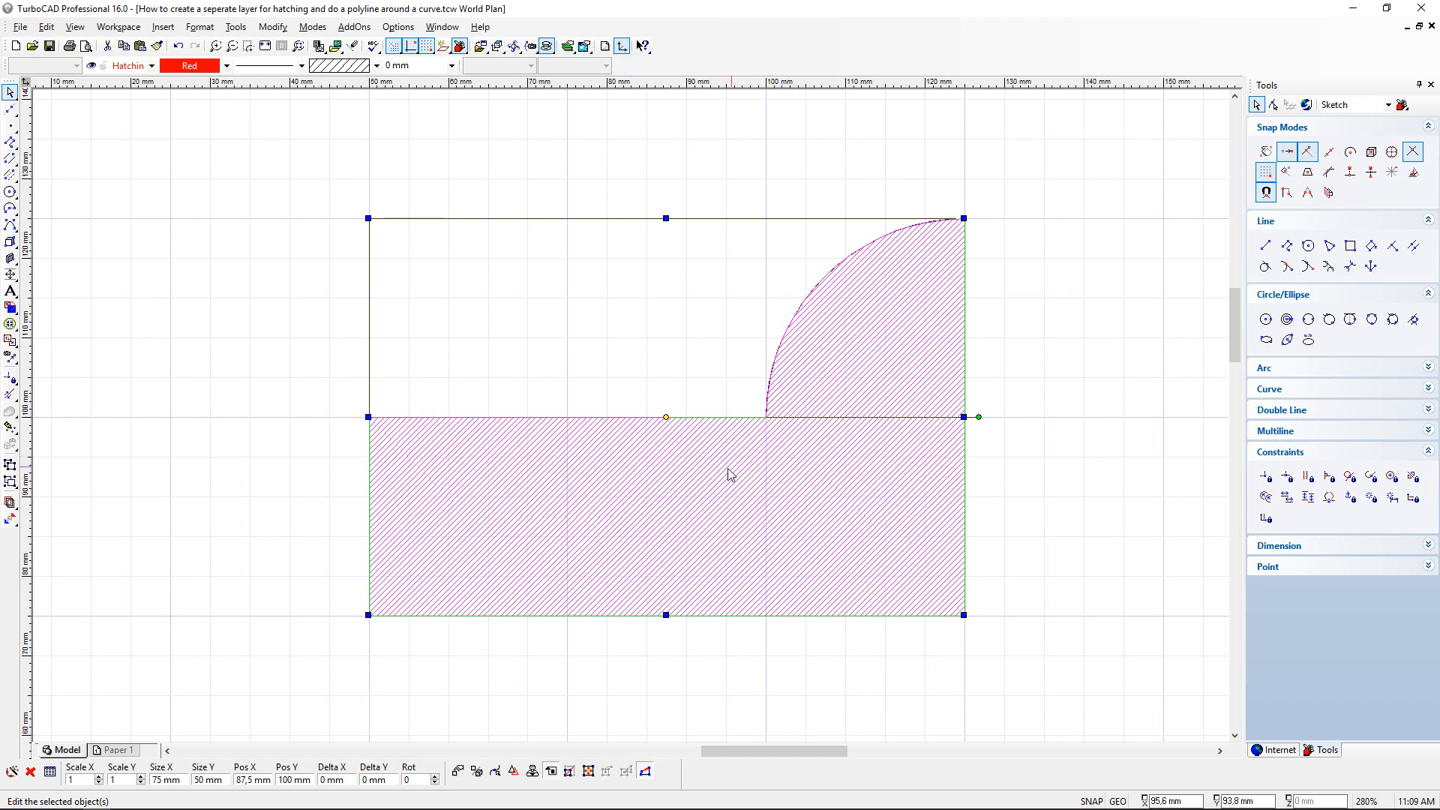
Step: Set the brush pattern scale of the hatched polyline to 20 in its properties, keeping the L45 pattern
scroll(731, 474, "down", 2)
scroll(618, 408, "up", 2)
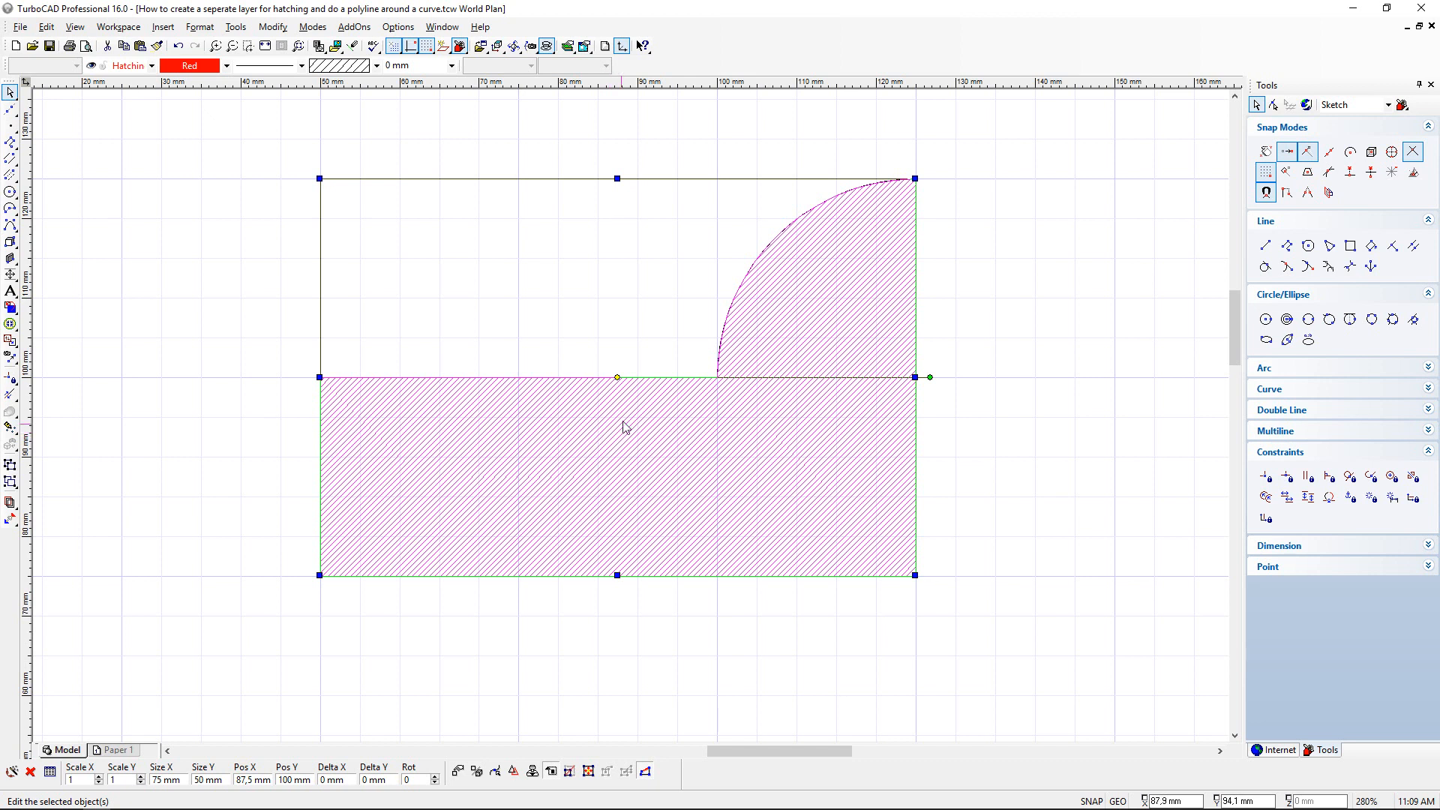
double_click(618, 376)
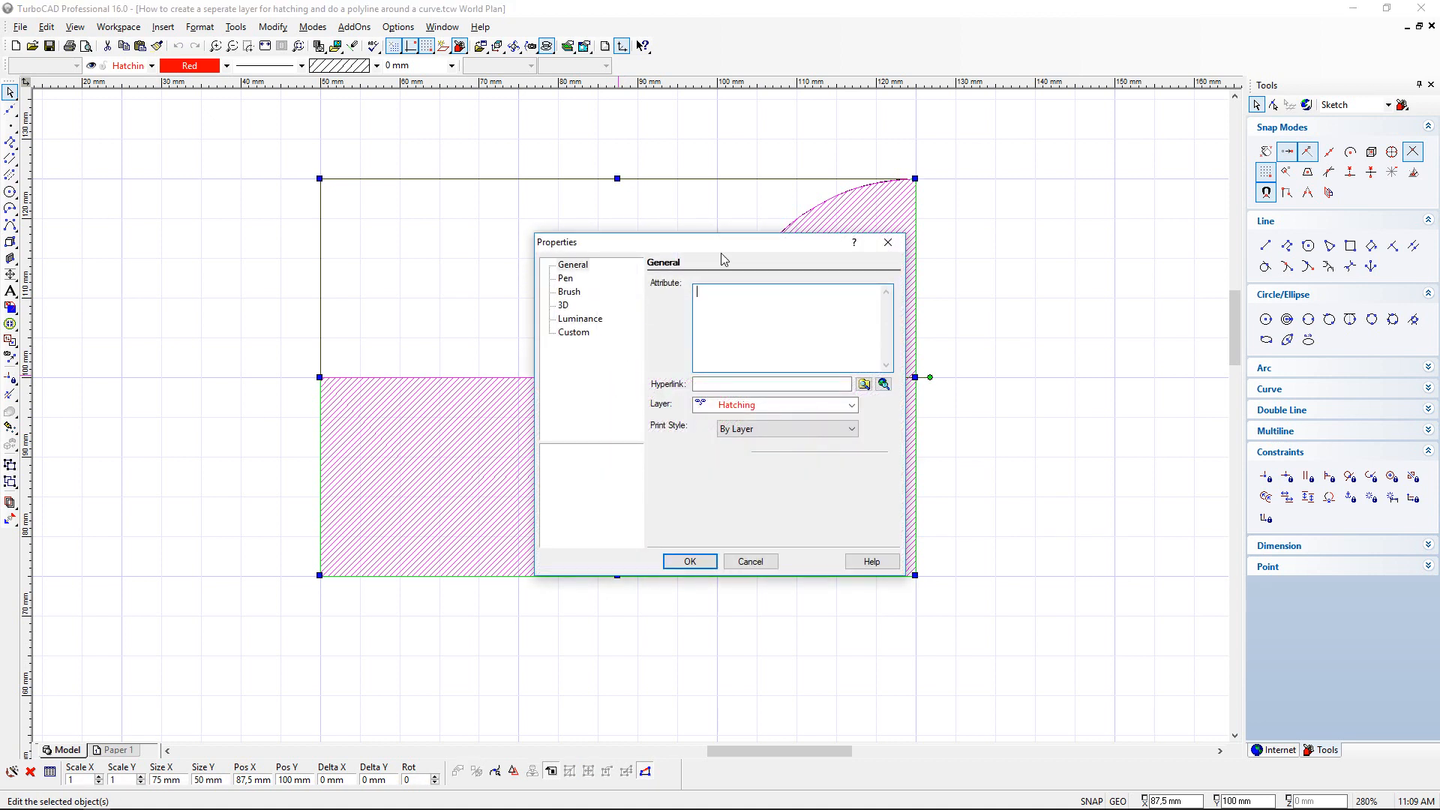
mouse_move(723, 241)
left_mouse_down()
mouse_move(1004, 333)
mouse_move(992, 375)
left_mouse_up()
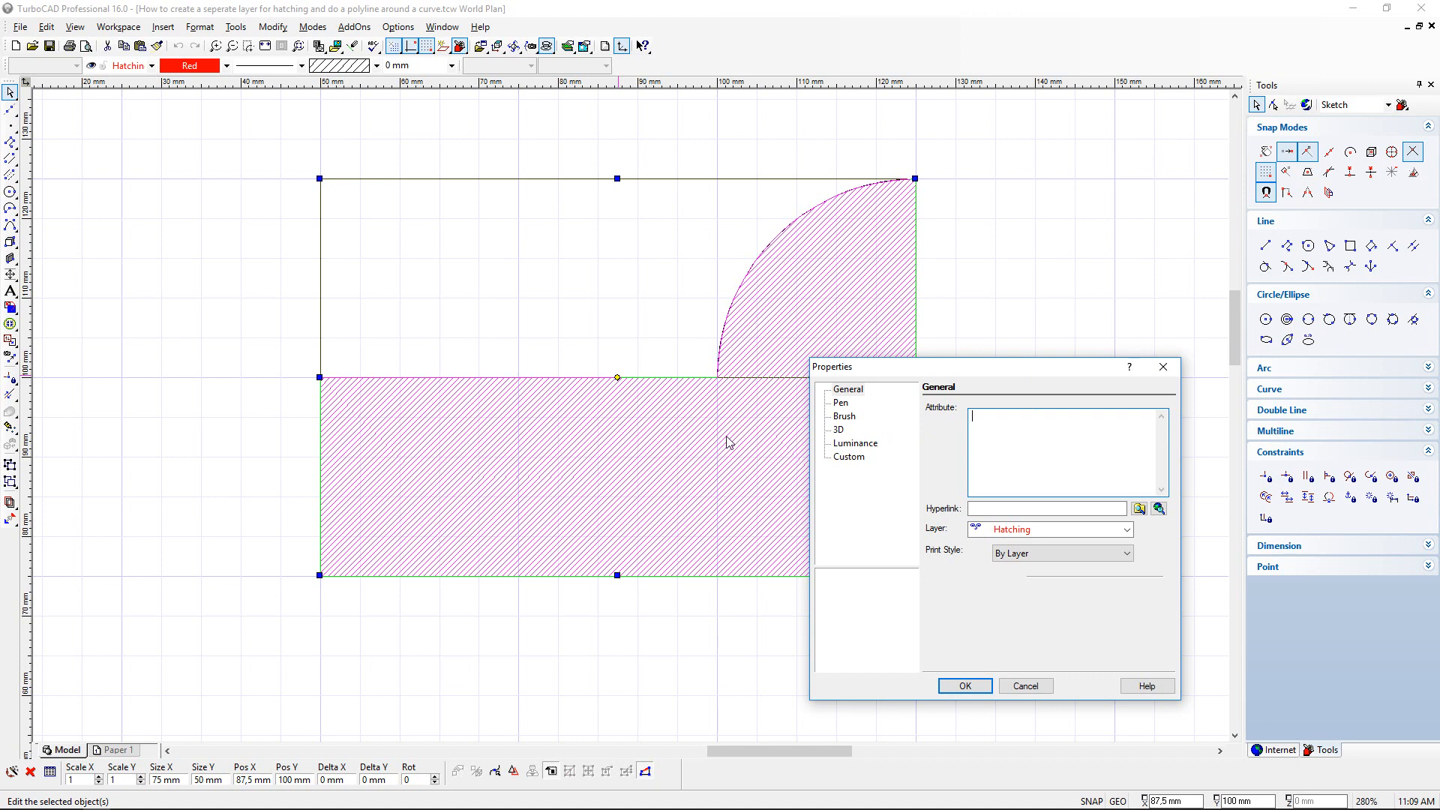
left_click(840, 404)
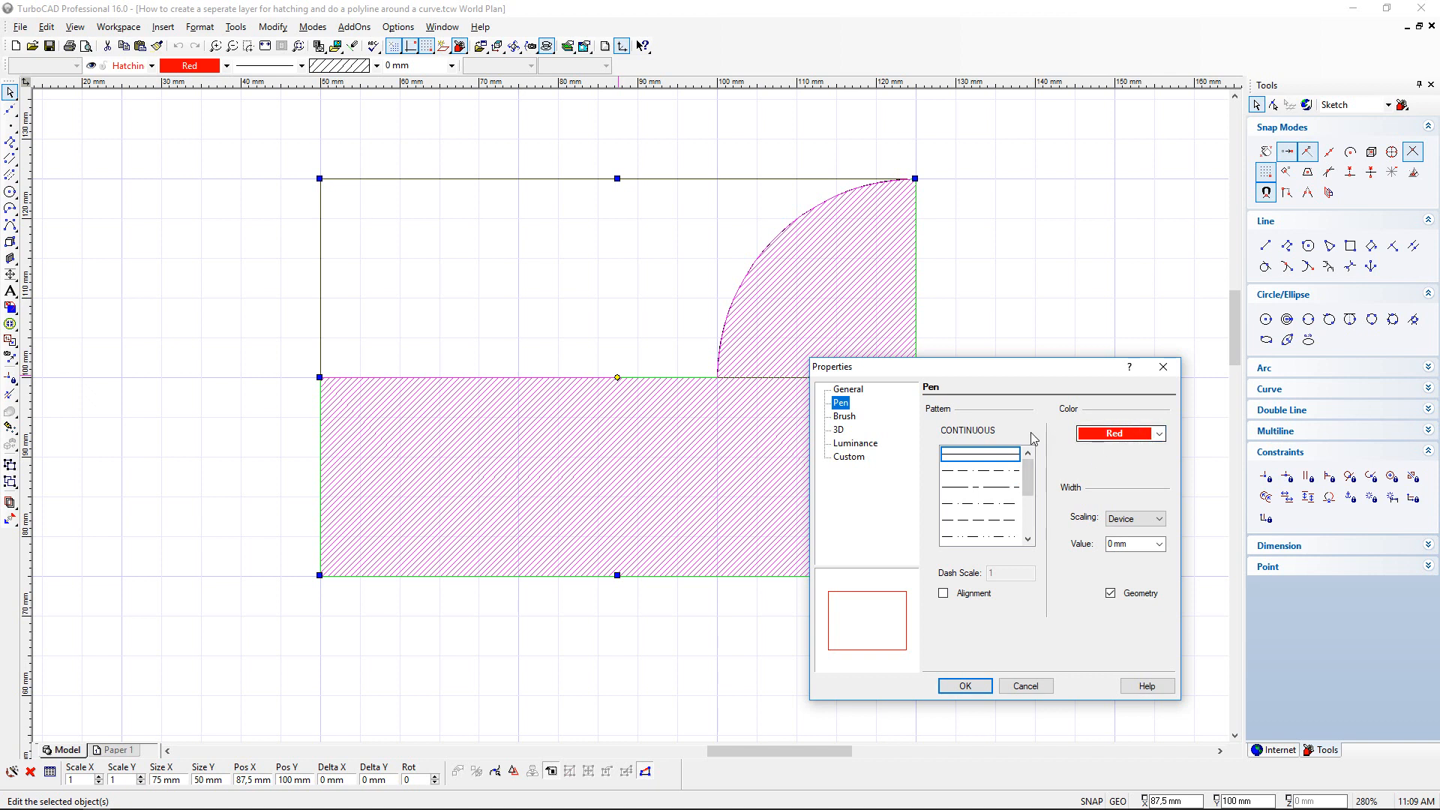
left_click(844, 417)
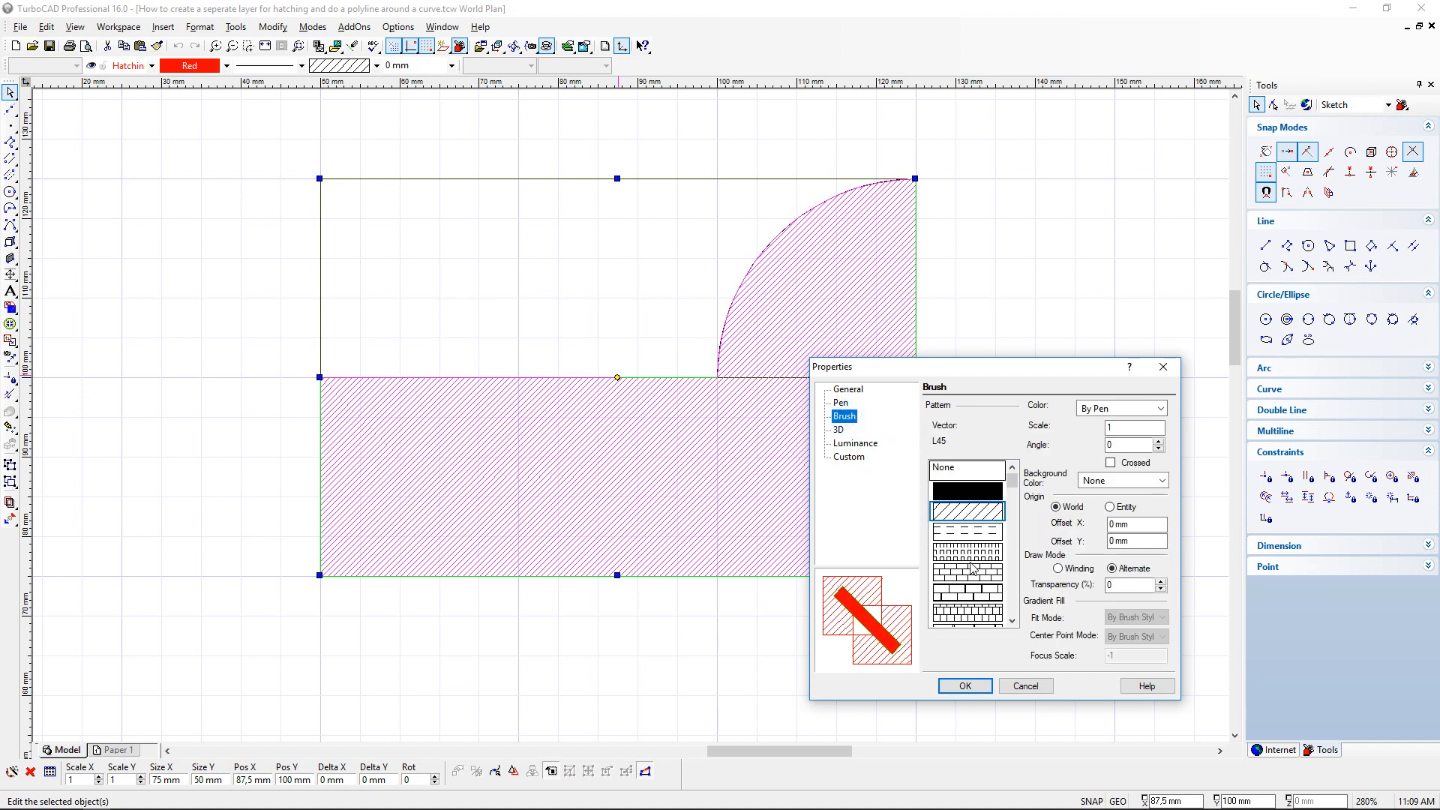
scroll(972, 568, "down", 5)
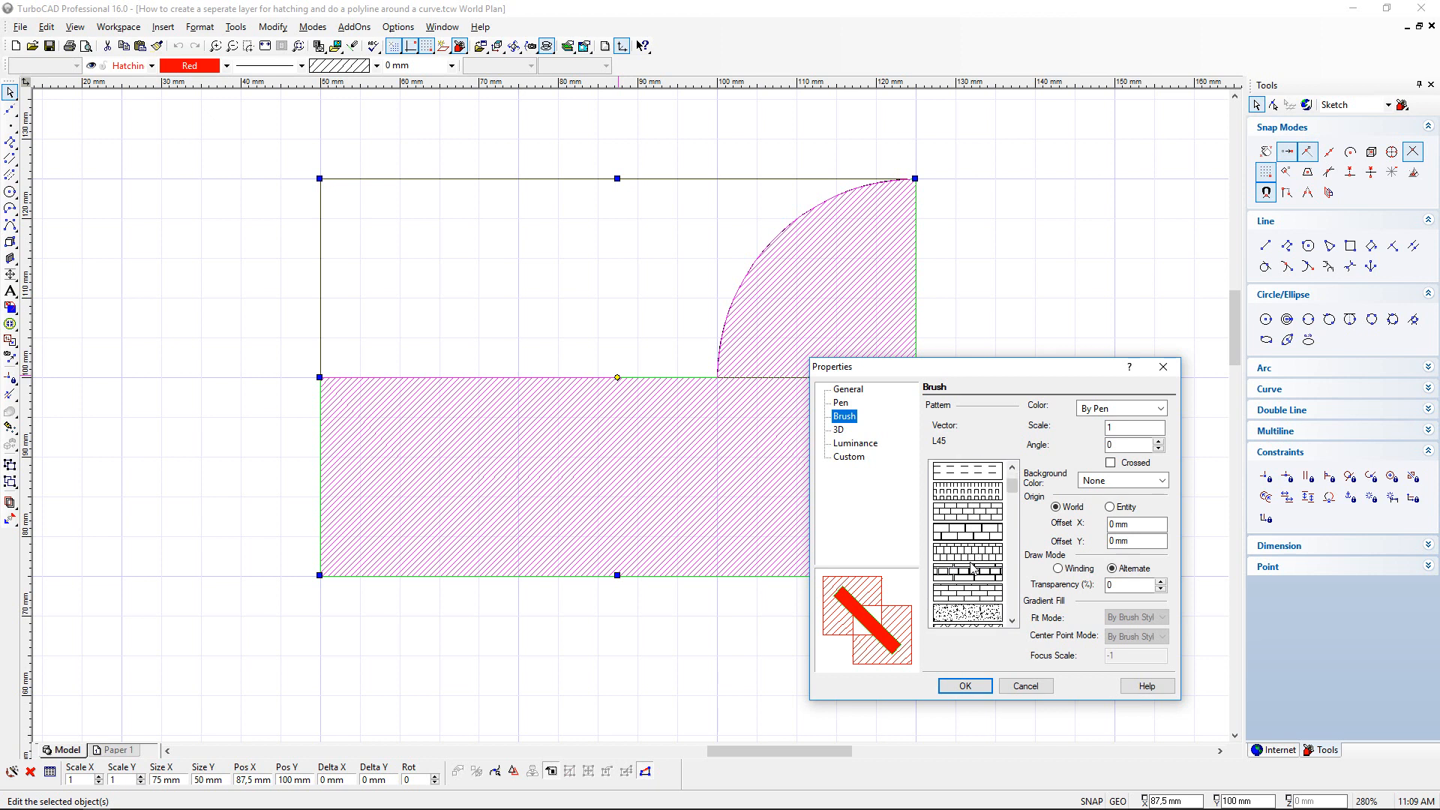
scroll(972, 568, "up", 3)
double_click(1120, 426)
type("20")
scroll(981, 571, "up", 2)
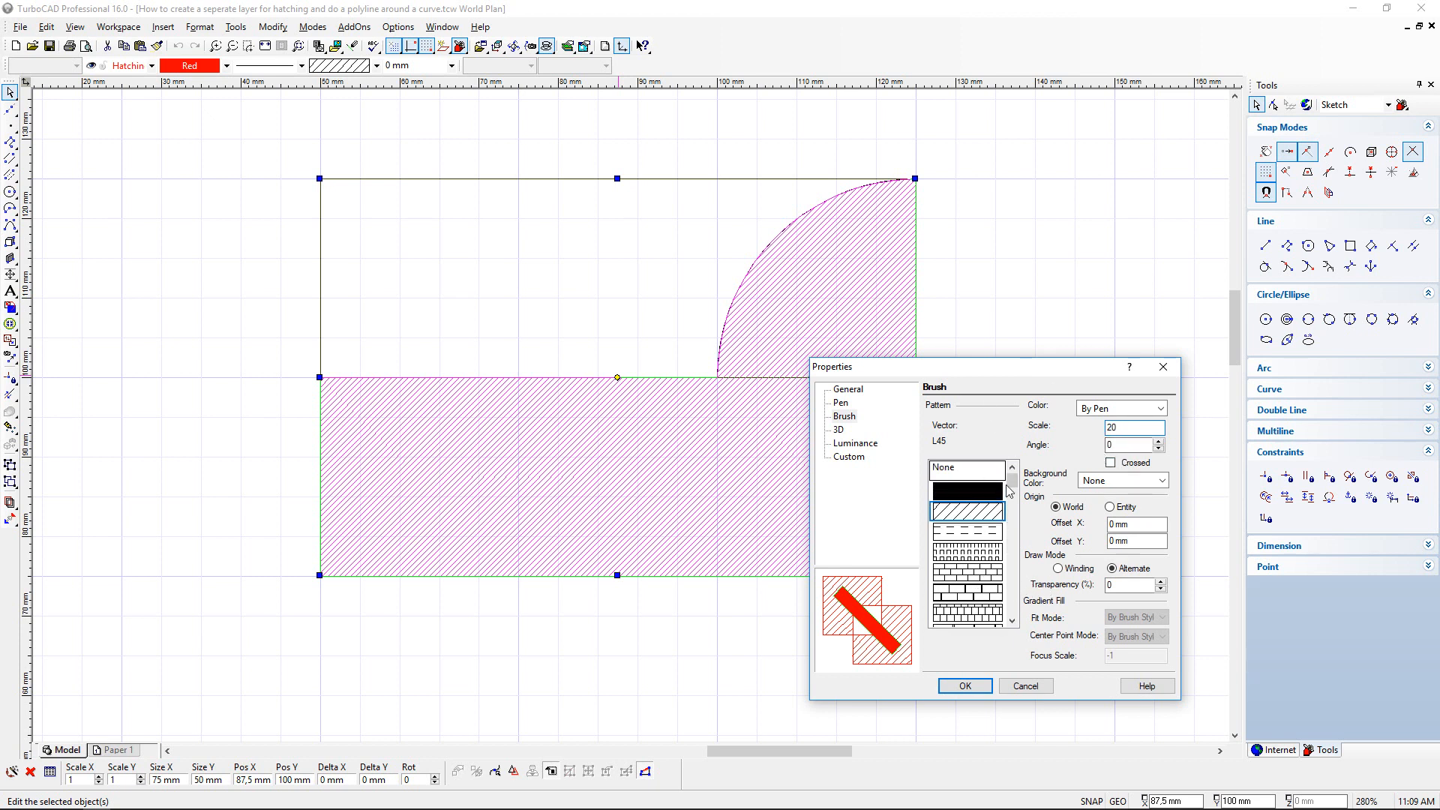
left_click(966, 686)
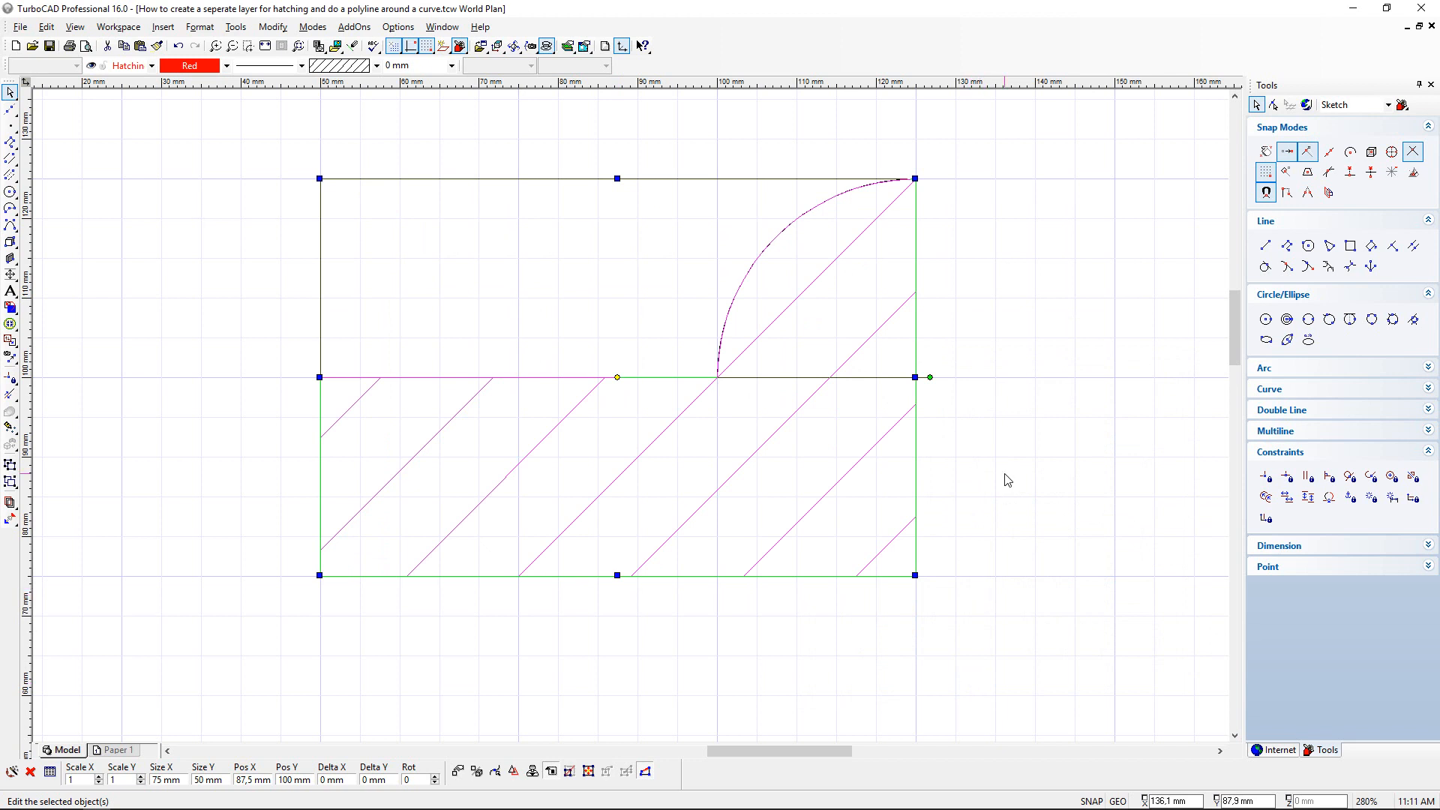
Step: Set the brush pattern scale of the hatched polyline to 15 in its properties
left_click(1008, 480)
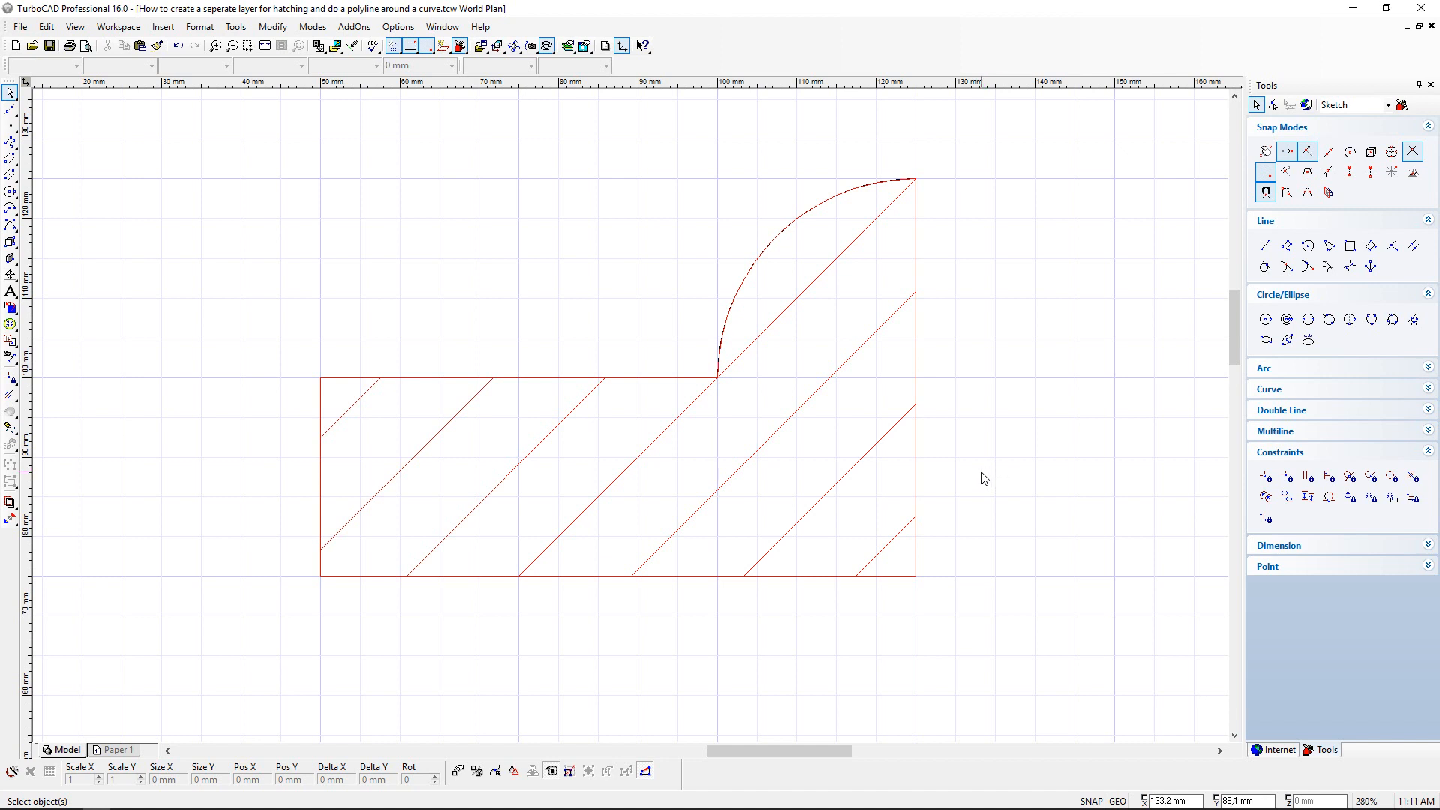
double_click(587, 508)
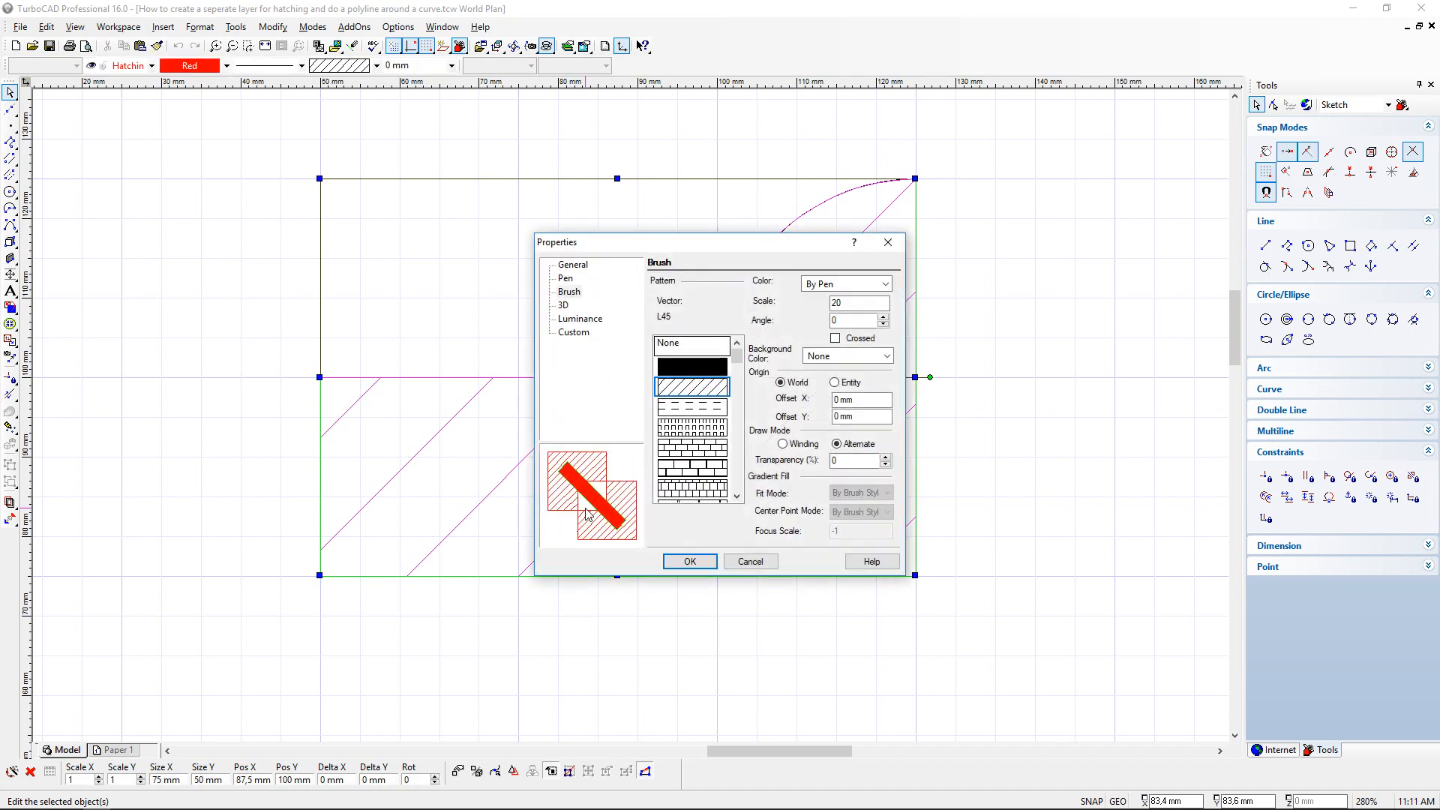
left_click_drag(862, 303, 813, 305)
type("15")
left_click(694, 559)
left_click(1048, 420)
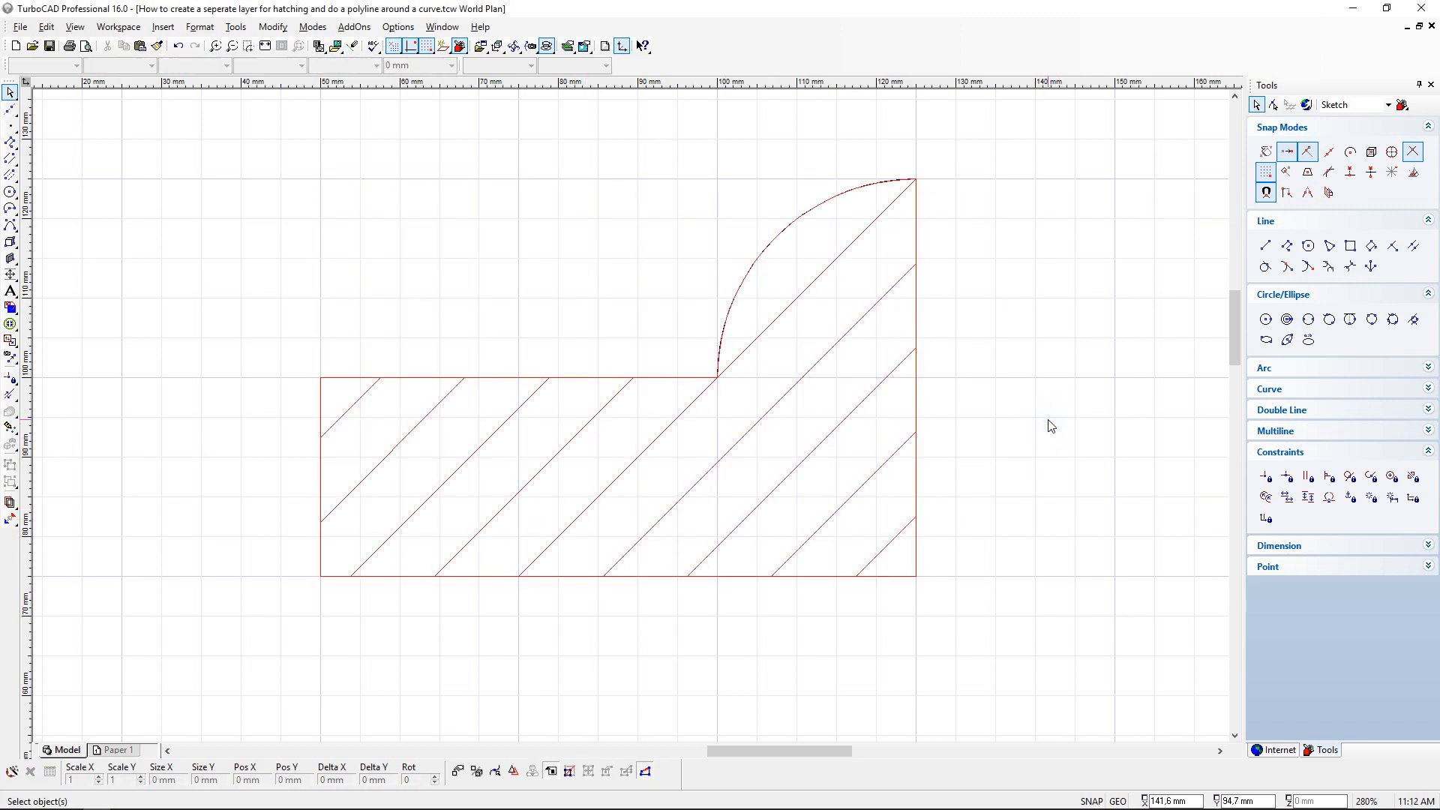
Step: Turn off the grid display, and toggle the Hatching layer off and on to compare the drawing with and without hatching
left_click(267, 49)
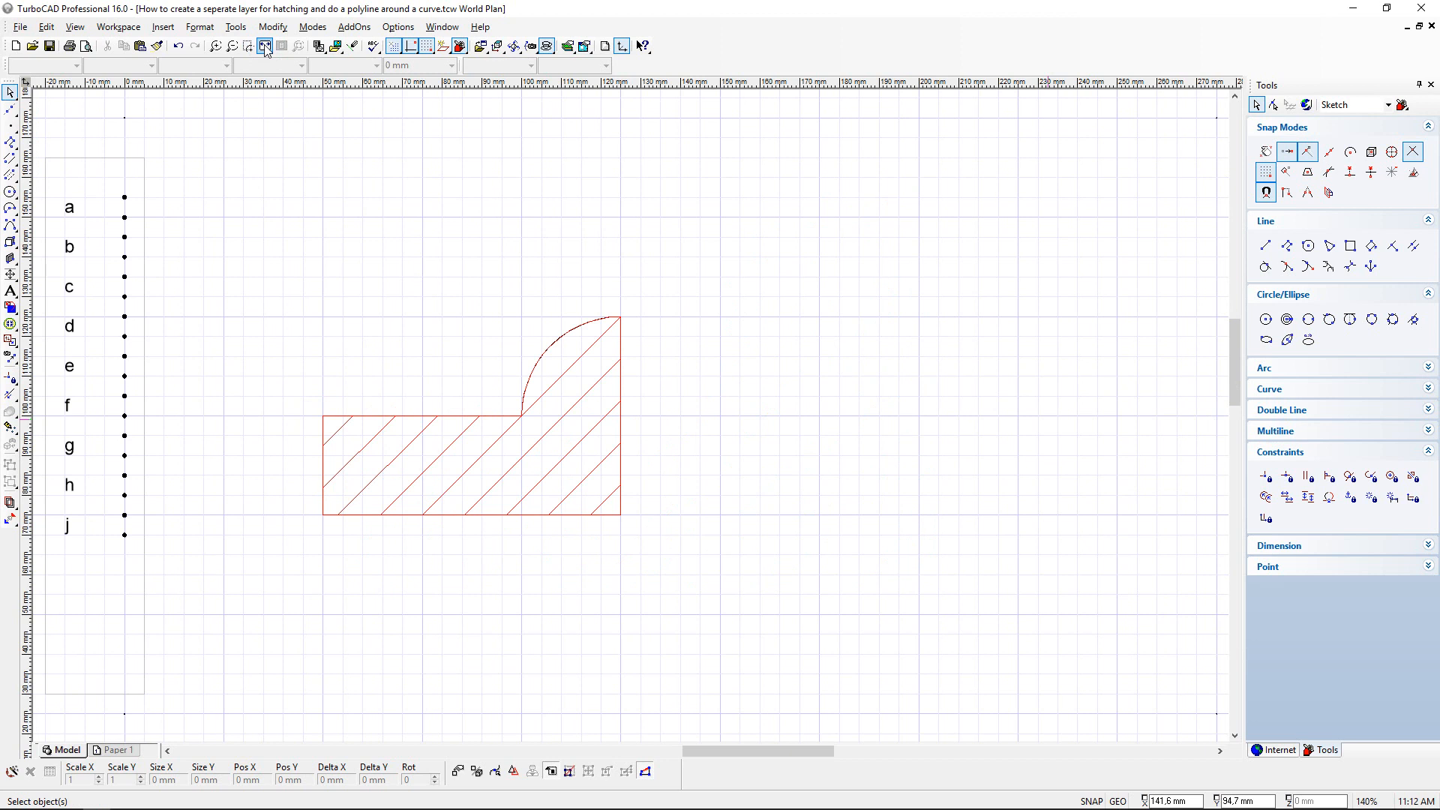
left_click(394, 47)
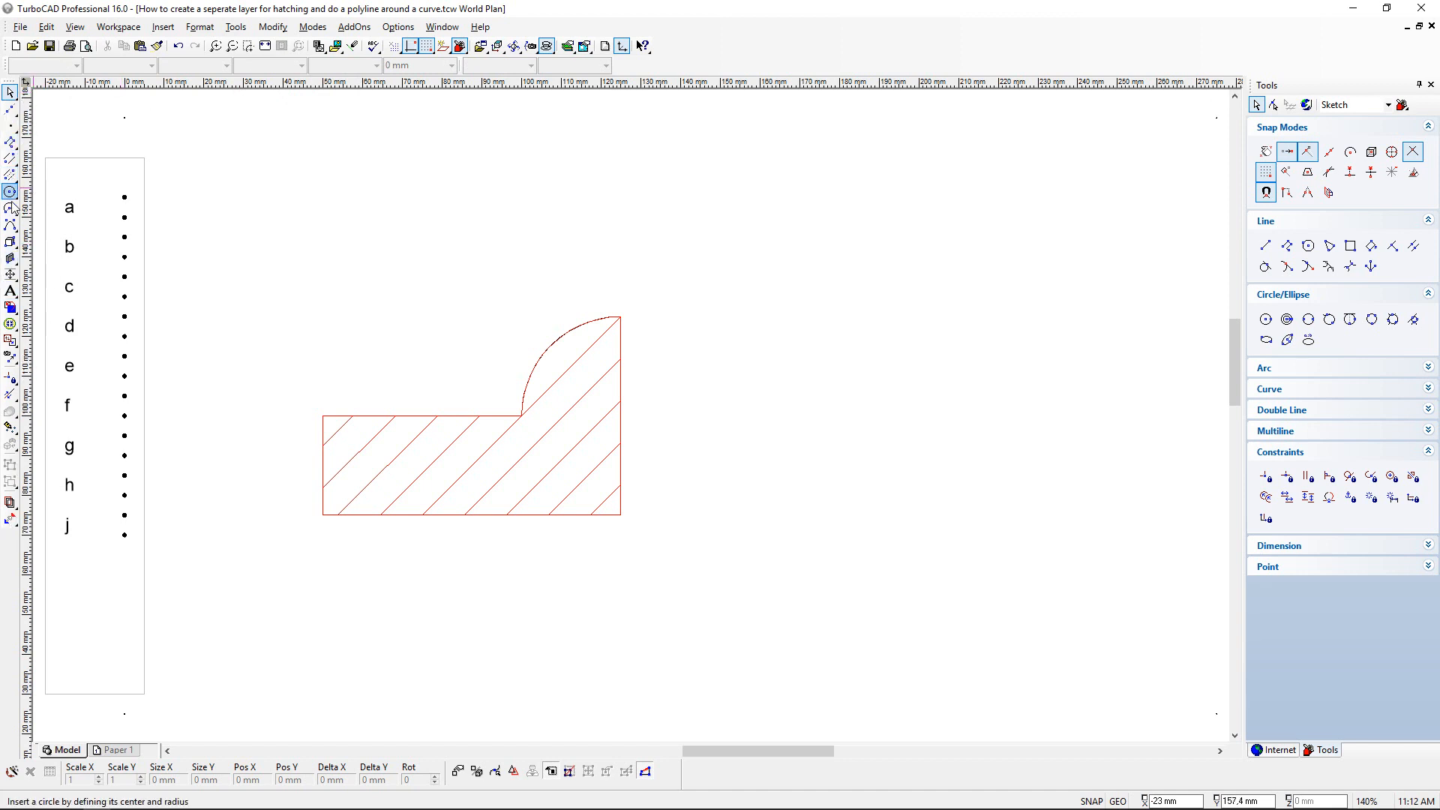
left_click(12, 142)
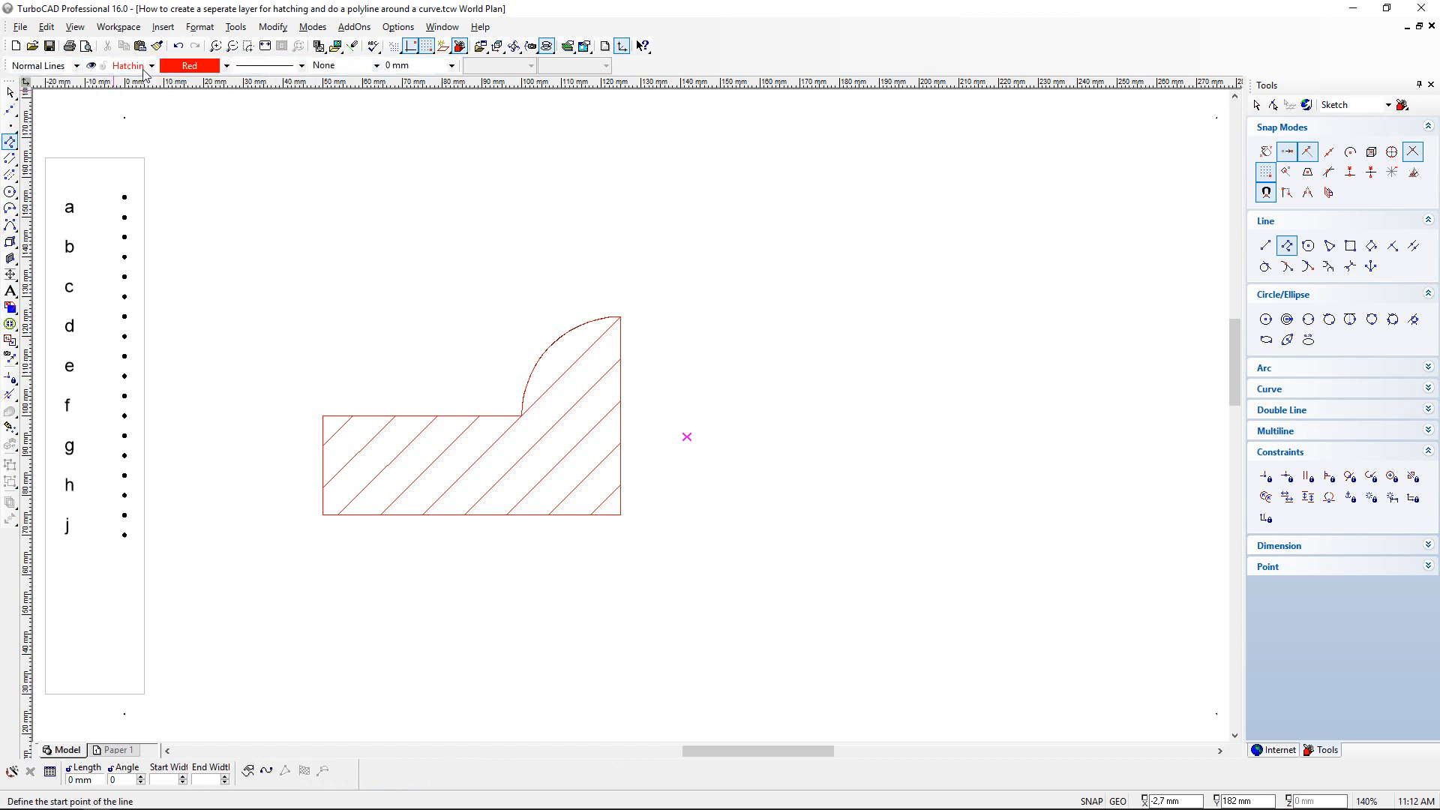
left_click(92, 66)
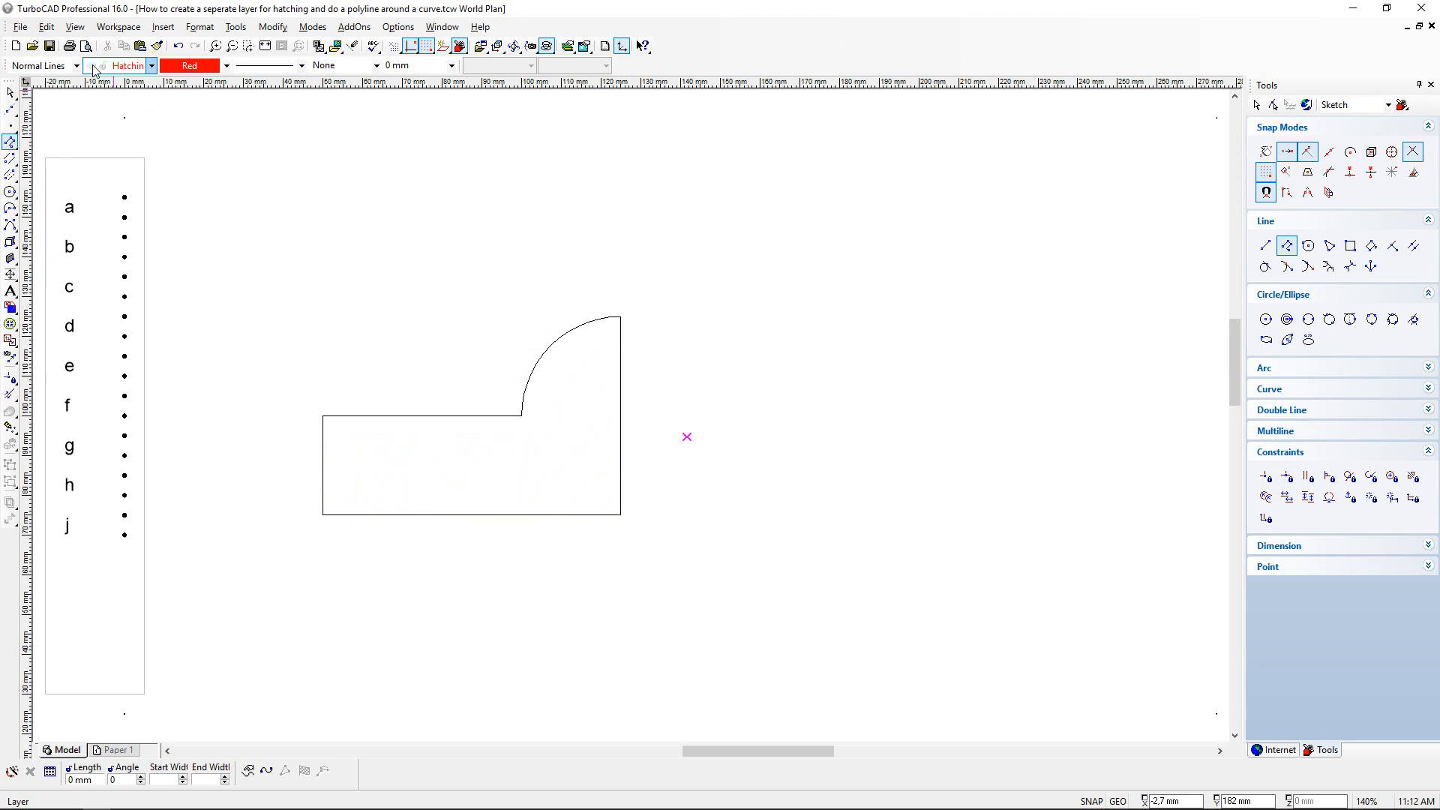
left_click(93, 67)
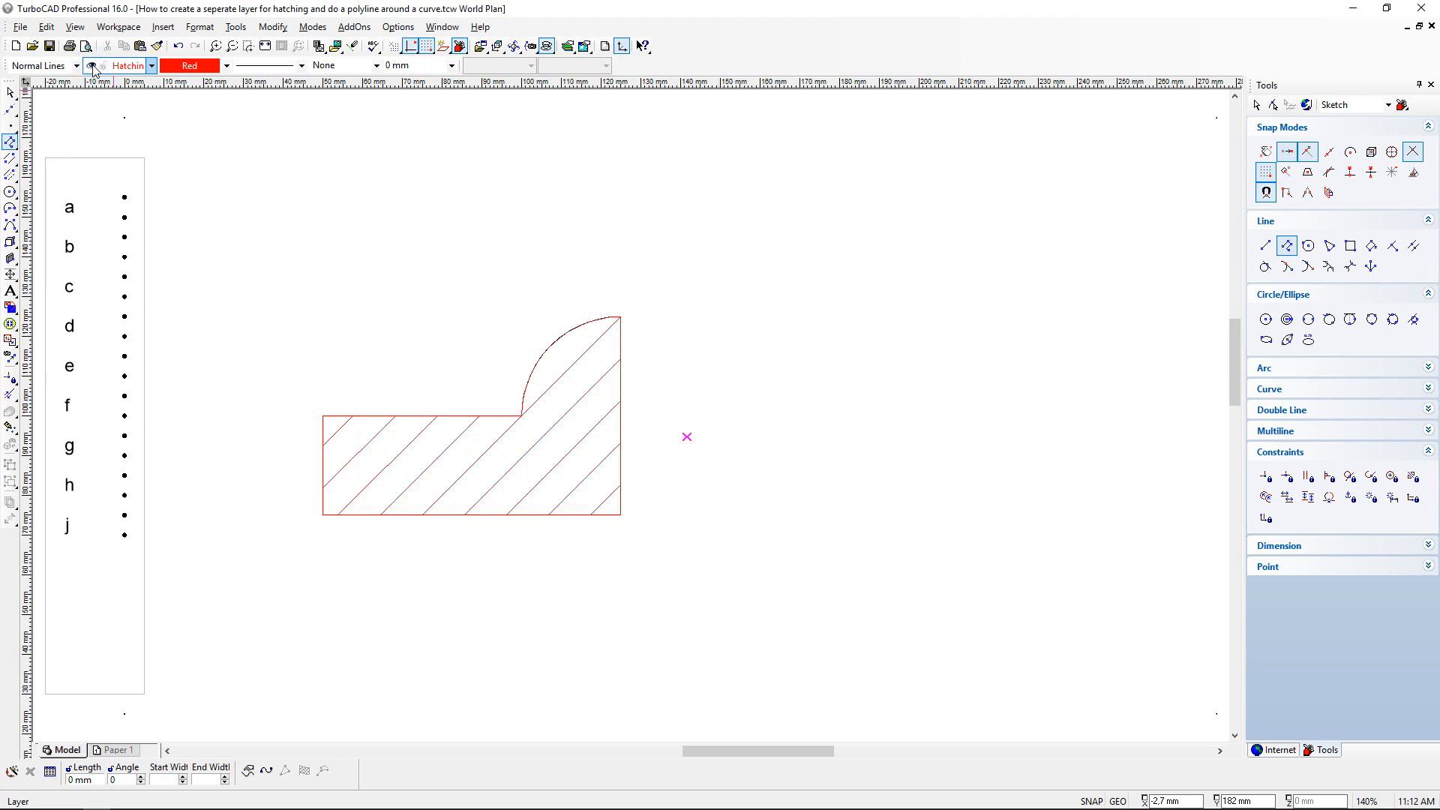
Step: Toggle the visibility of the Answer and Hatching layers to check which objects belong to each, leaving both layers hidden
left_click(151, 66)
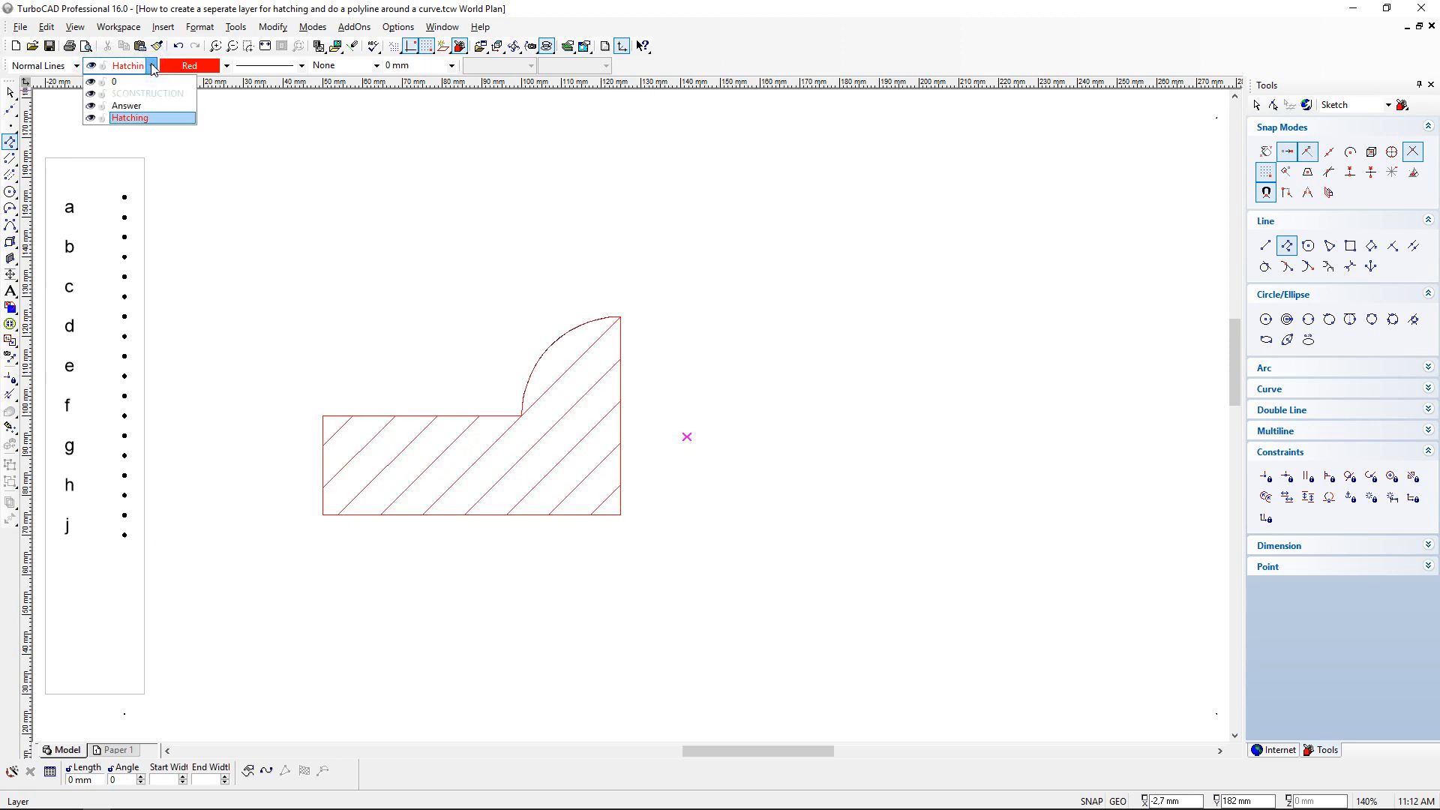
left_click(91, 119)
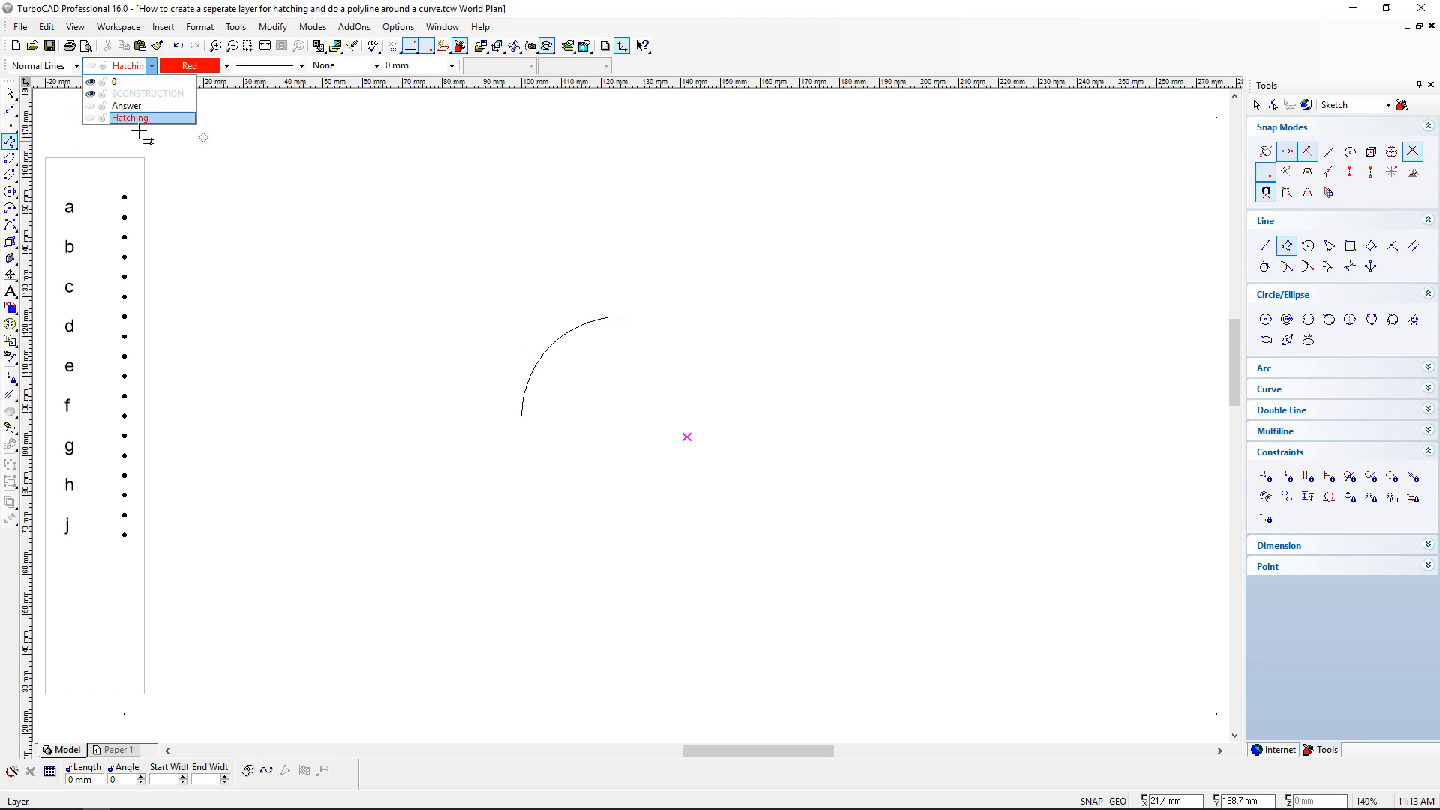
left_click(91, 105)
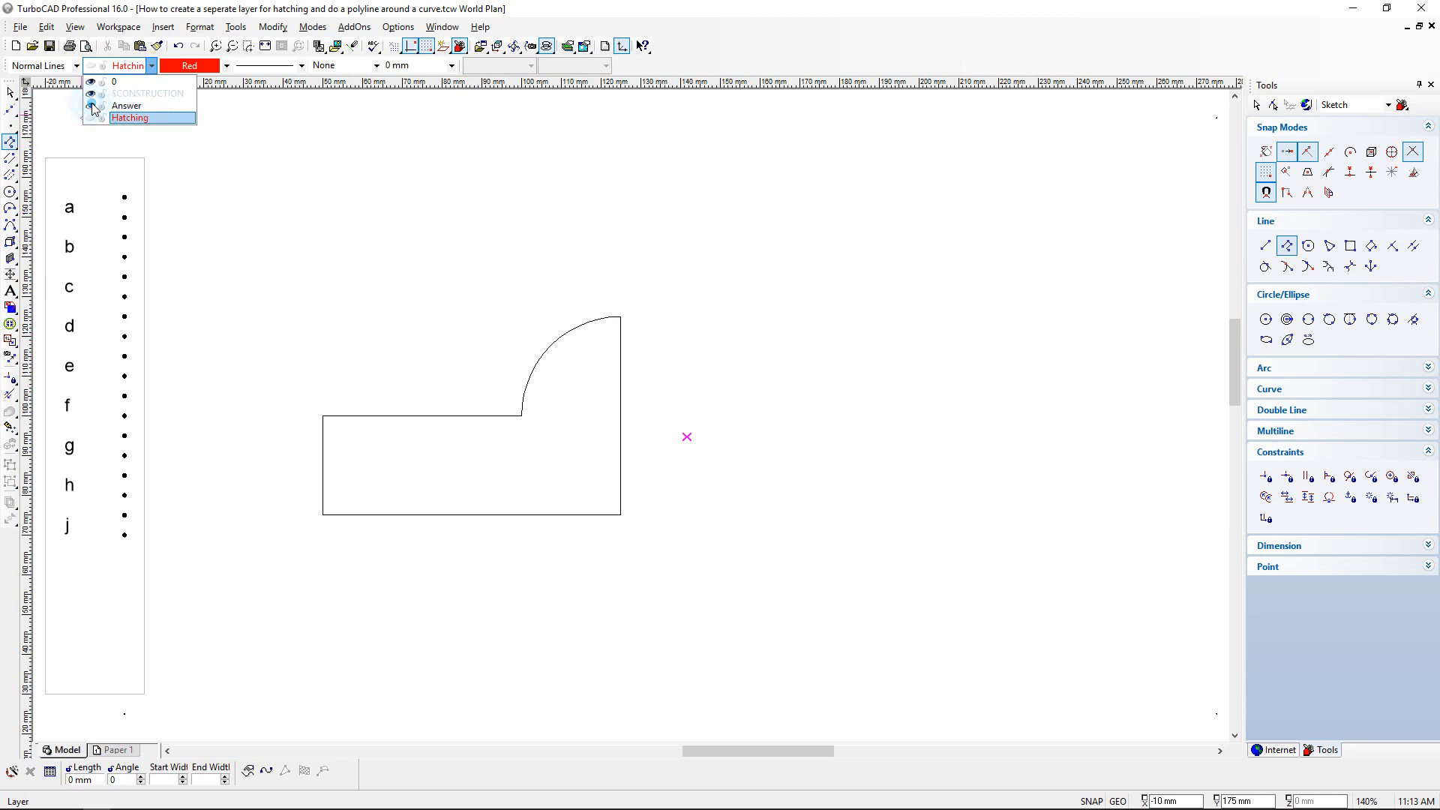
left_click(91, 118)
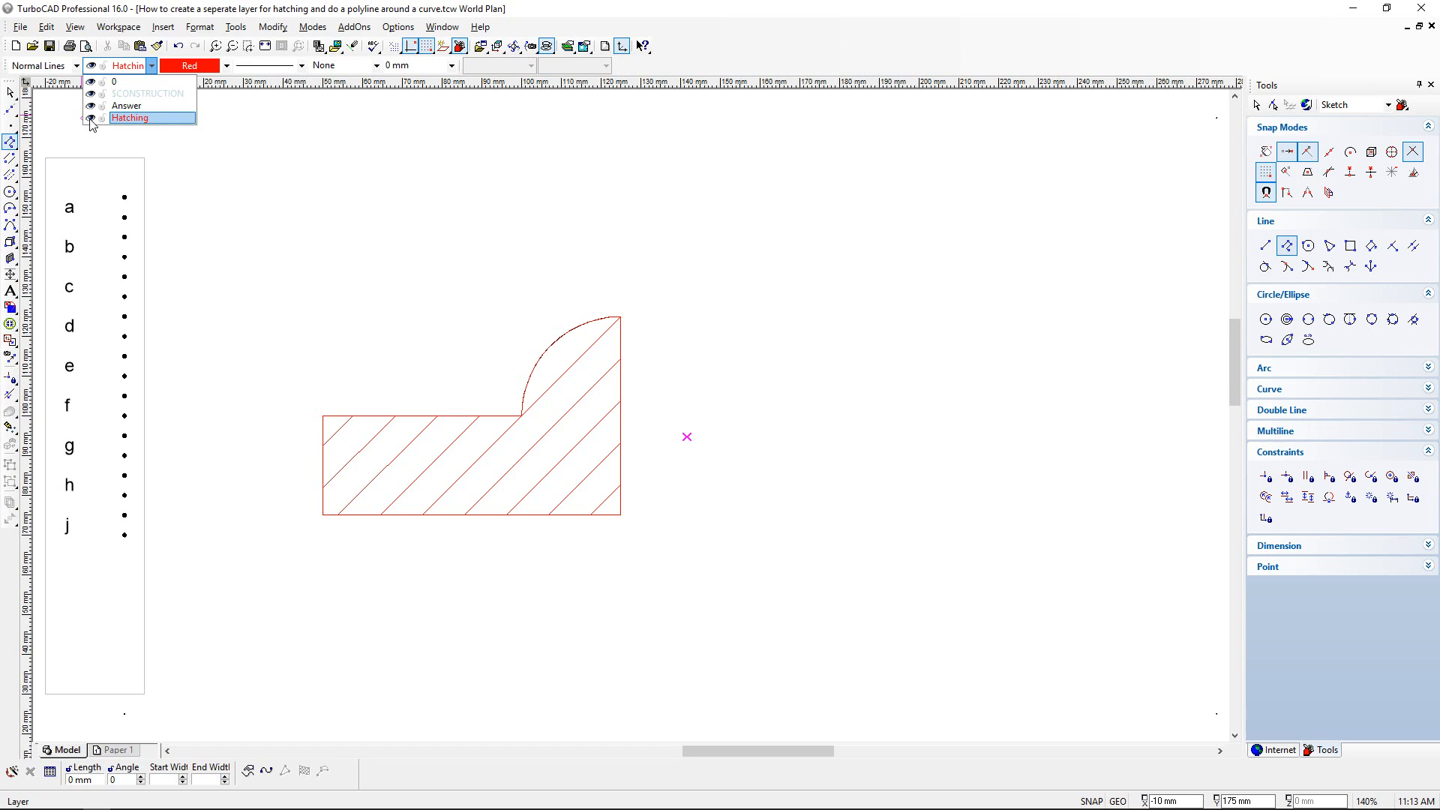
left_click(91, 118)
left_click(91, 106)
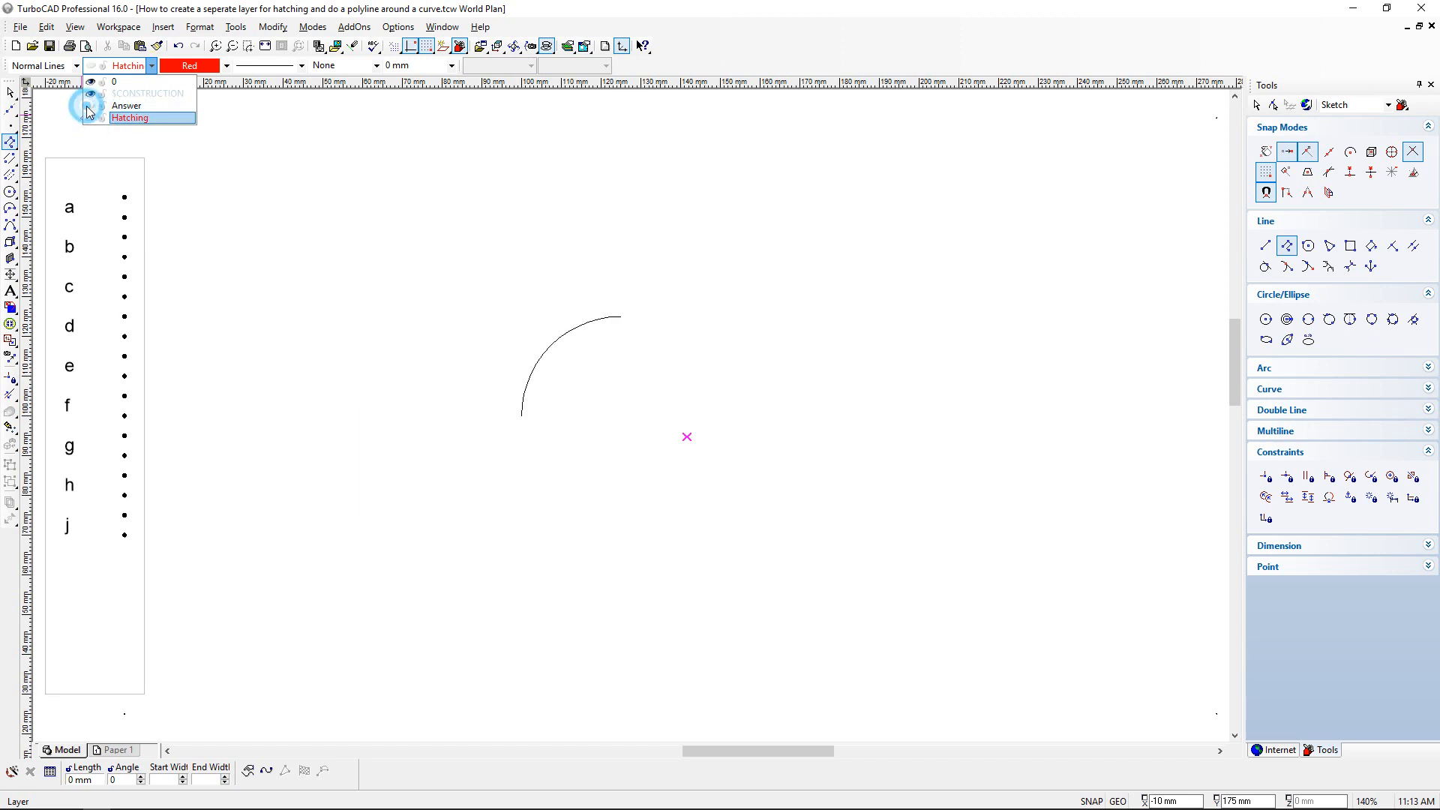
Step: Delete the arc that remains displayed while the Answer and Hatching layers are hidden
left_click(12, 95)
left_click(11, 94)
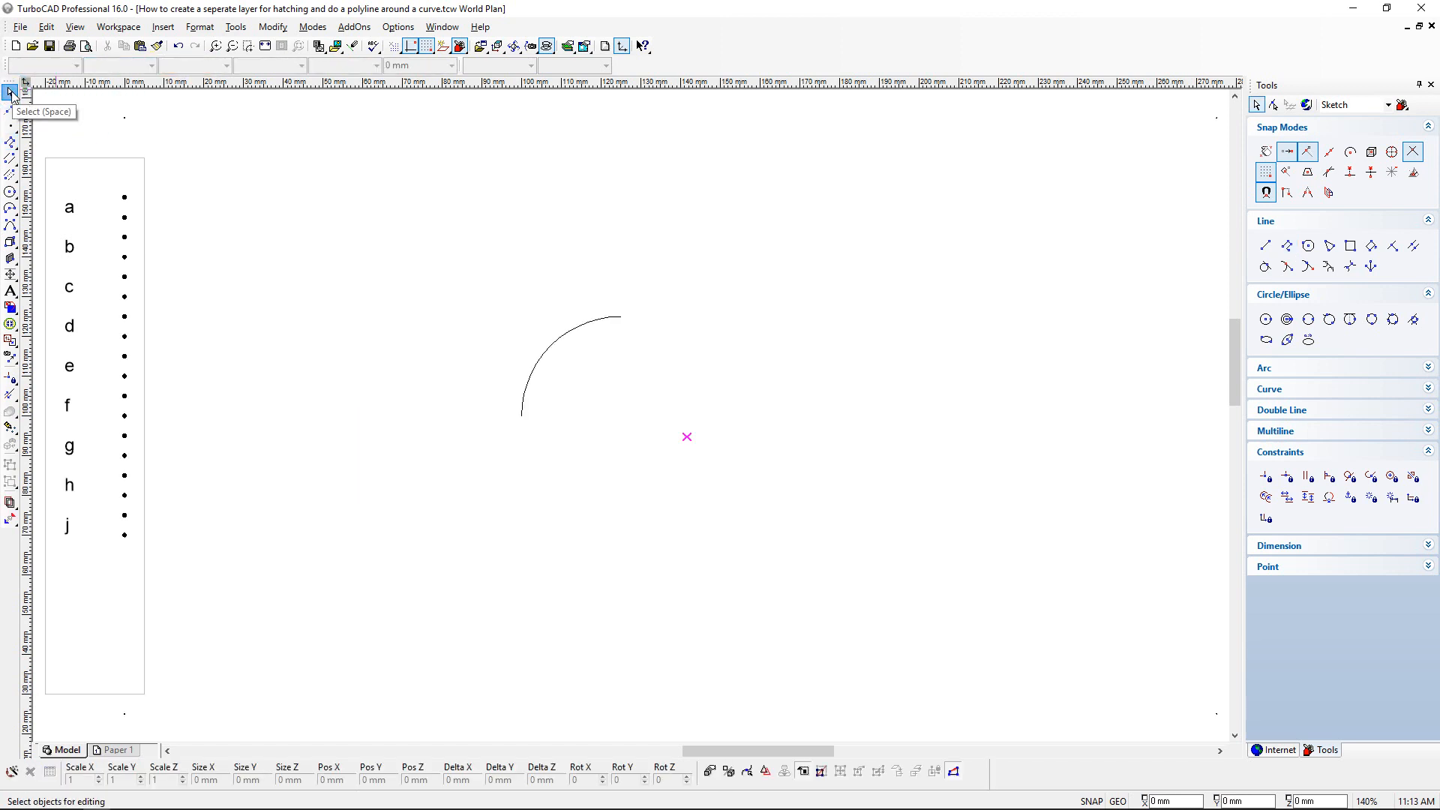
left_click(539, 362)
key("Delete")
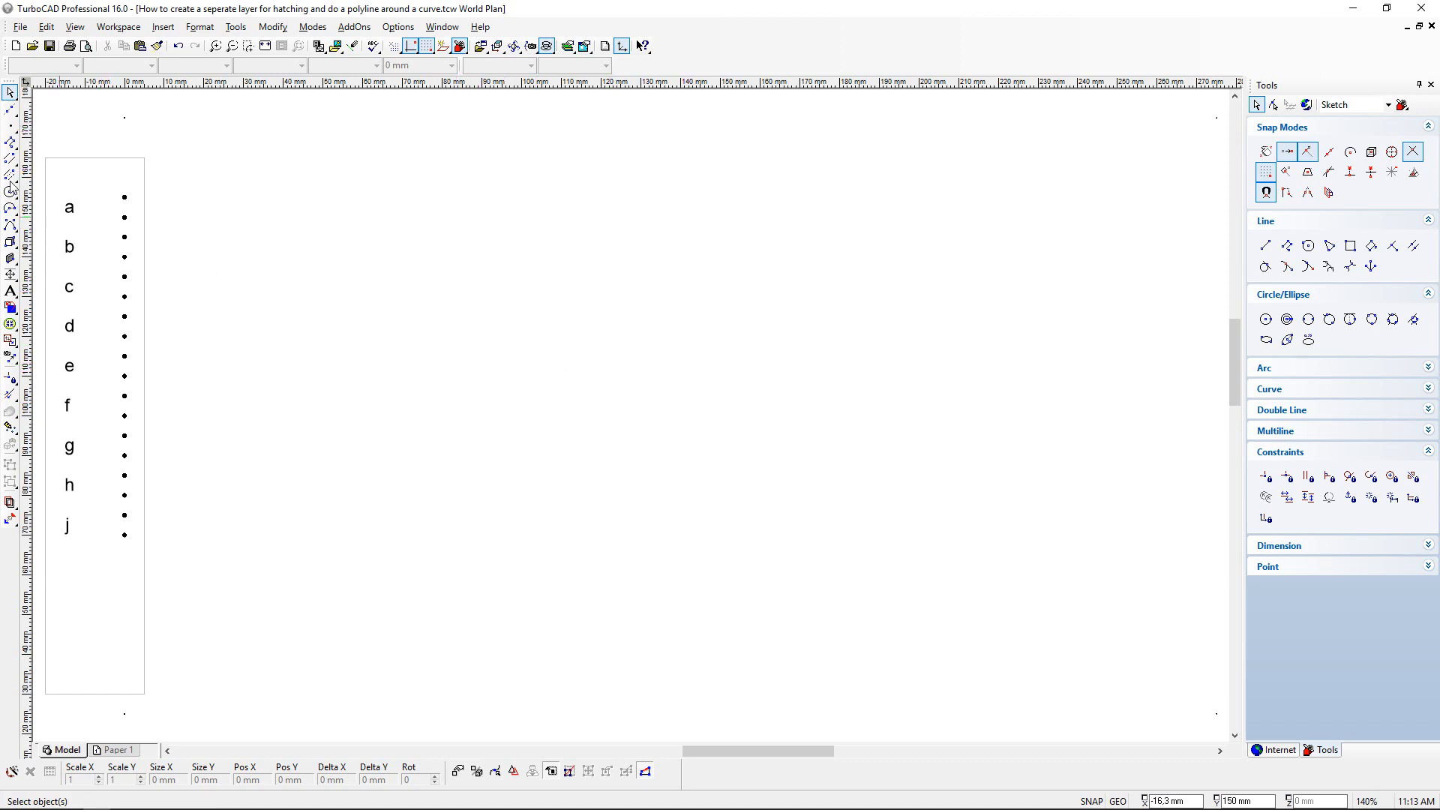
Step: Show the Answer layer, and switch the Hatching layer on and off to inspect the outline without the arc
left_click(10, 141)
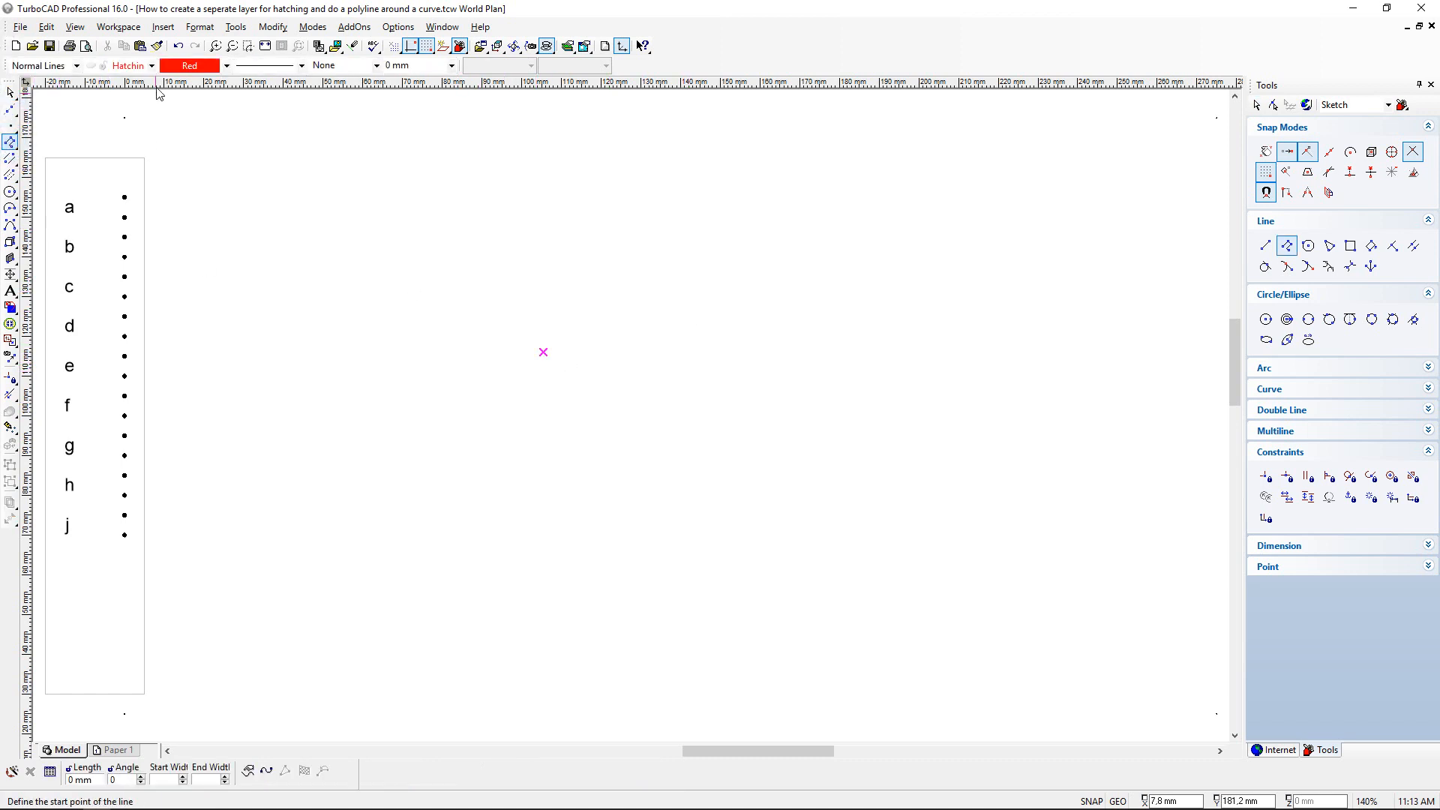
left_click(151, 65)
left_click(91, 105)
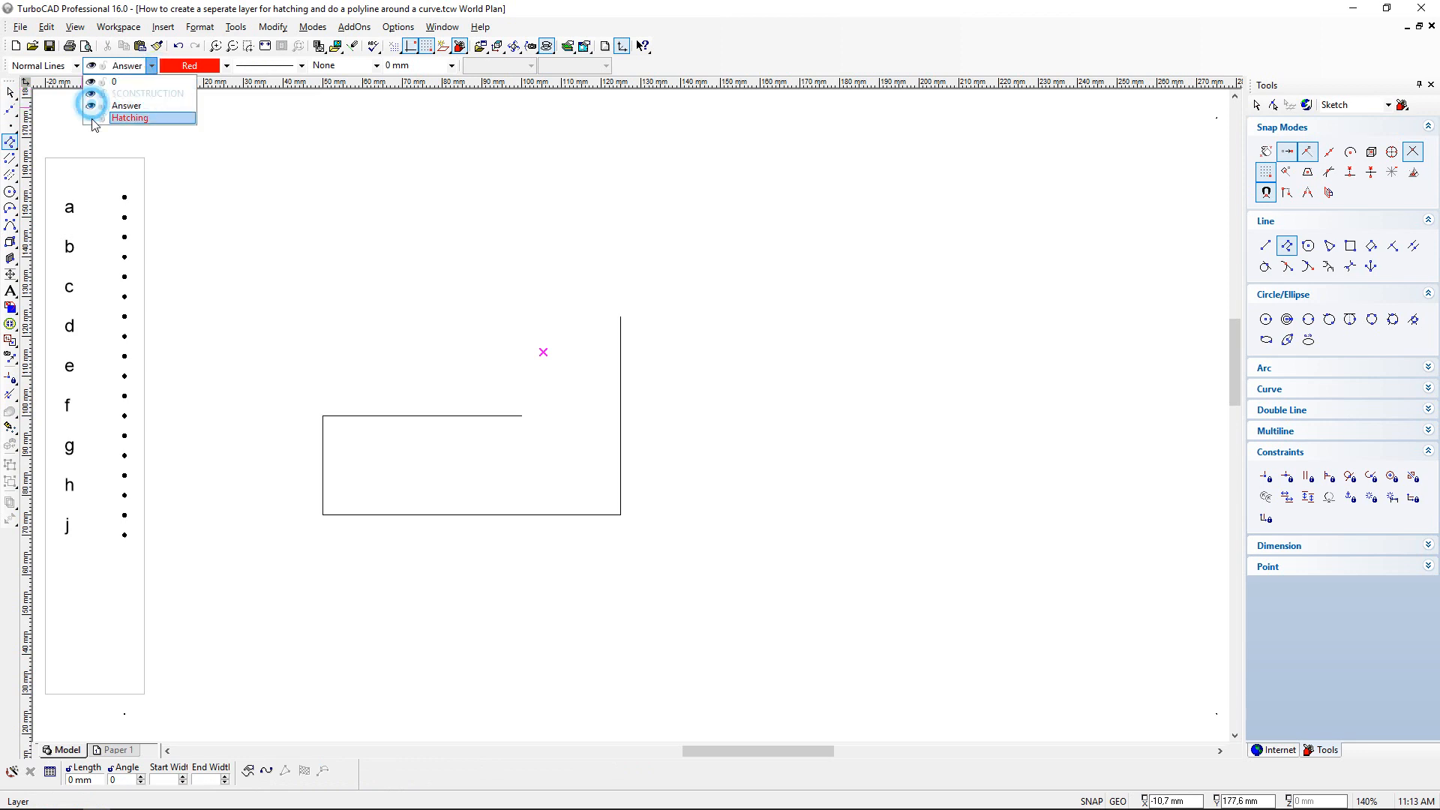
left_click(91, 117)
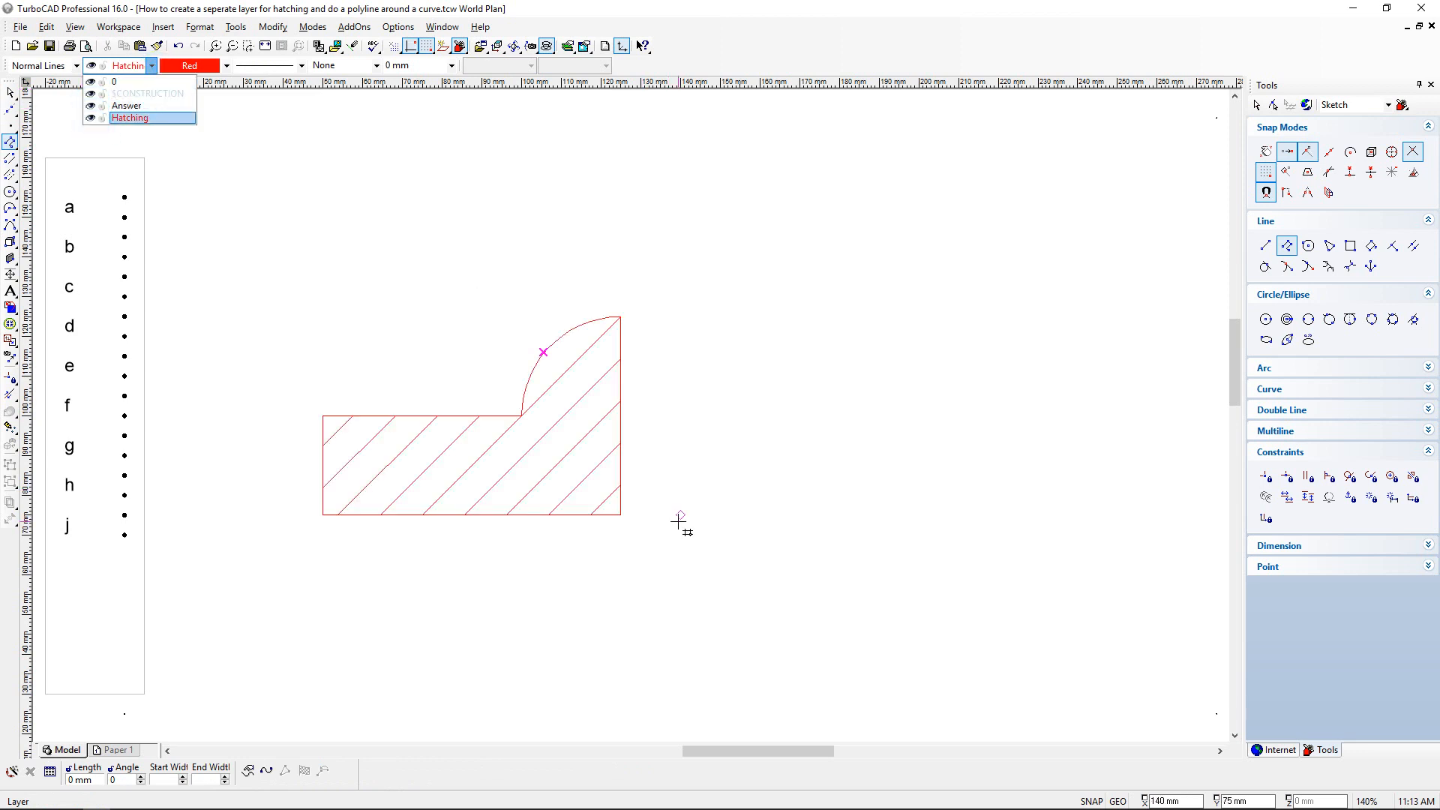
left_click(90, 118)
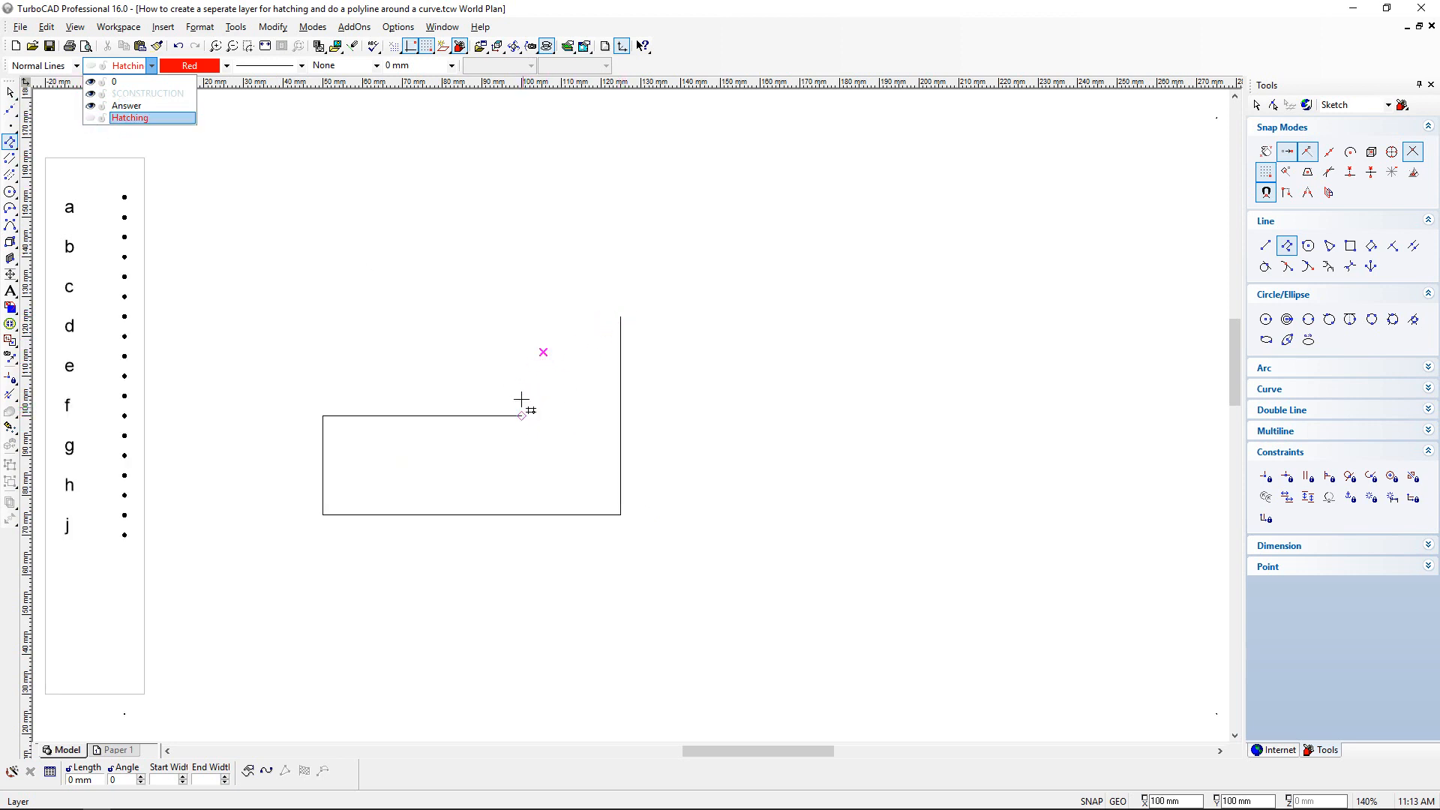
Step: Undo the deletion of the arc and clear the selection
left_click(177, 46)
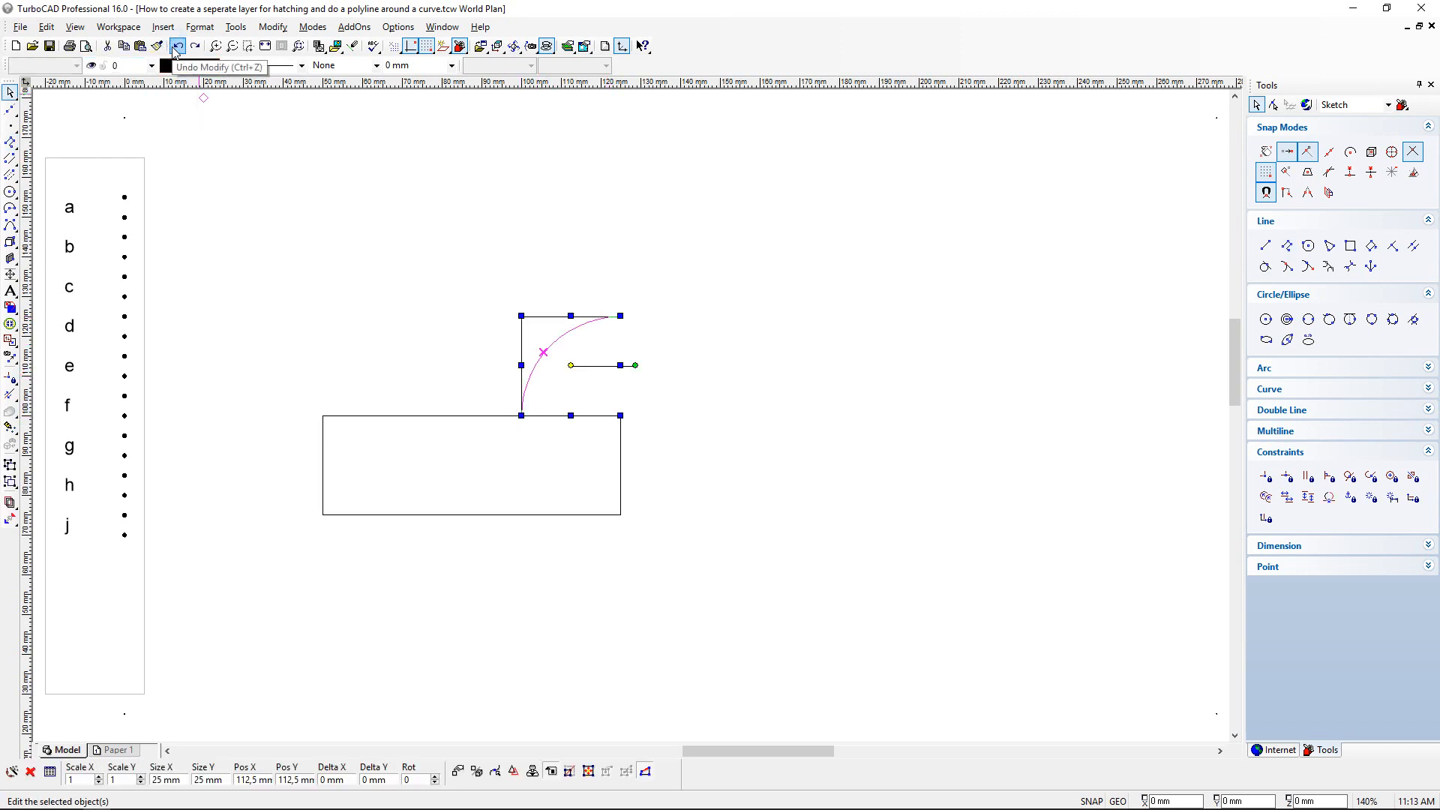
left_click(772, 406)
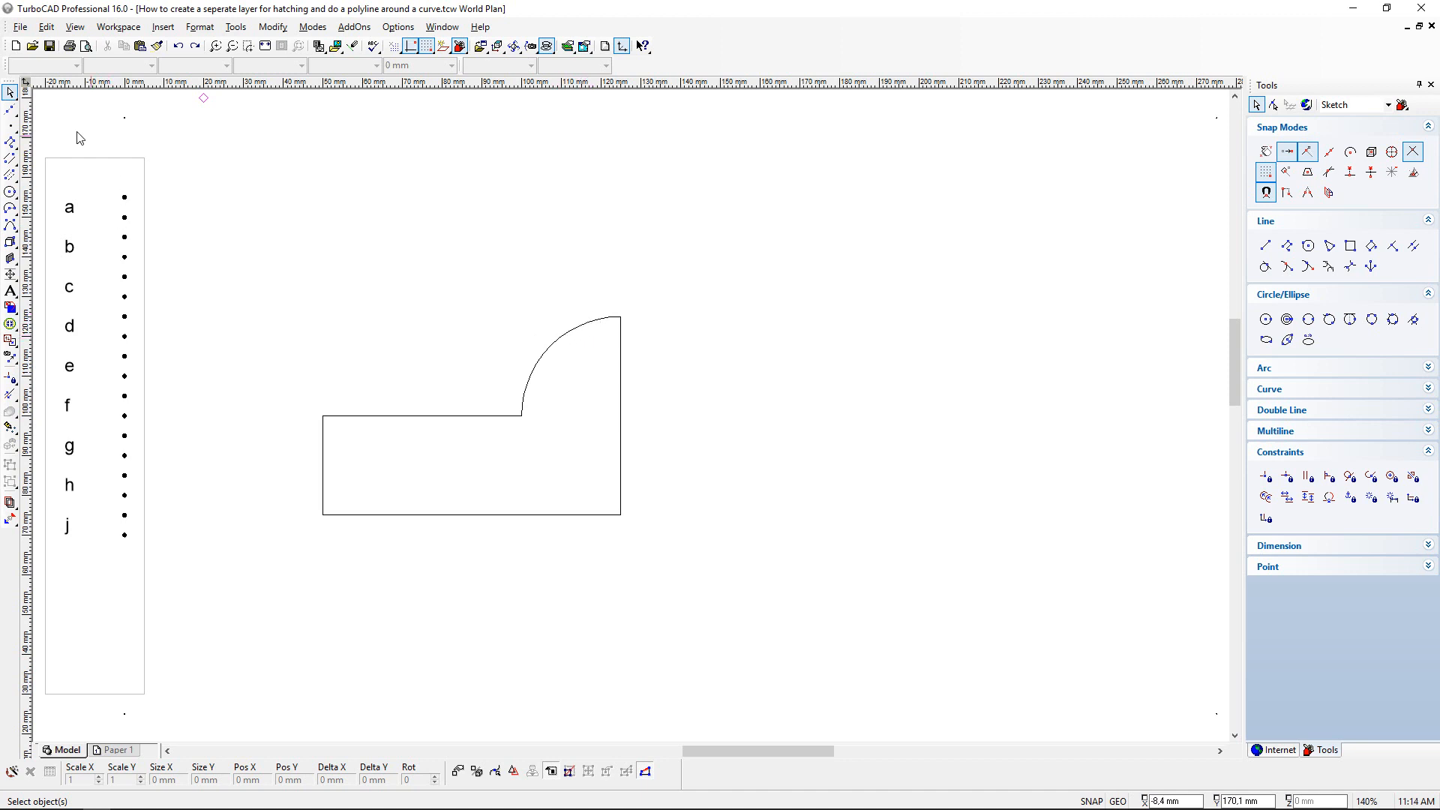
Step: Move the arc from layer 0 to the Answer layer, and reselect it to check its layer assignment
left_click(535, 365)
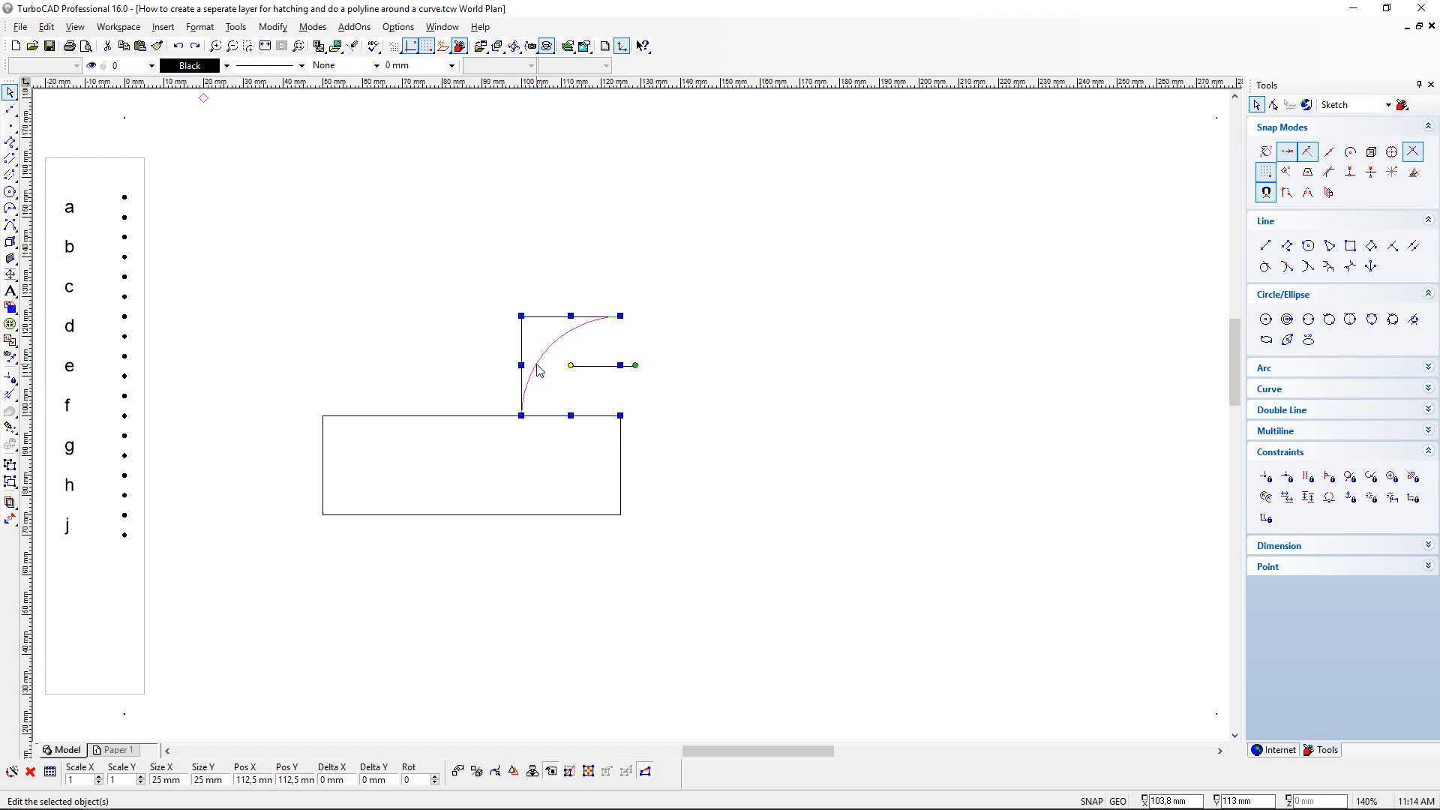
left_click(150, 66)
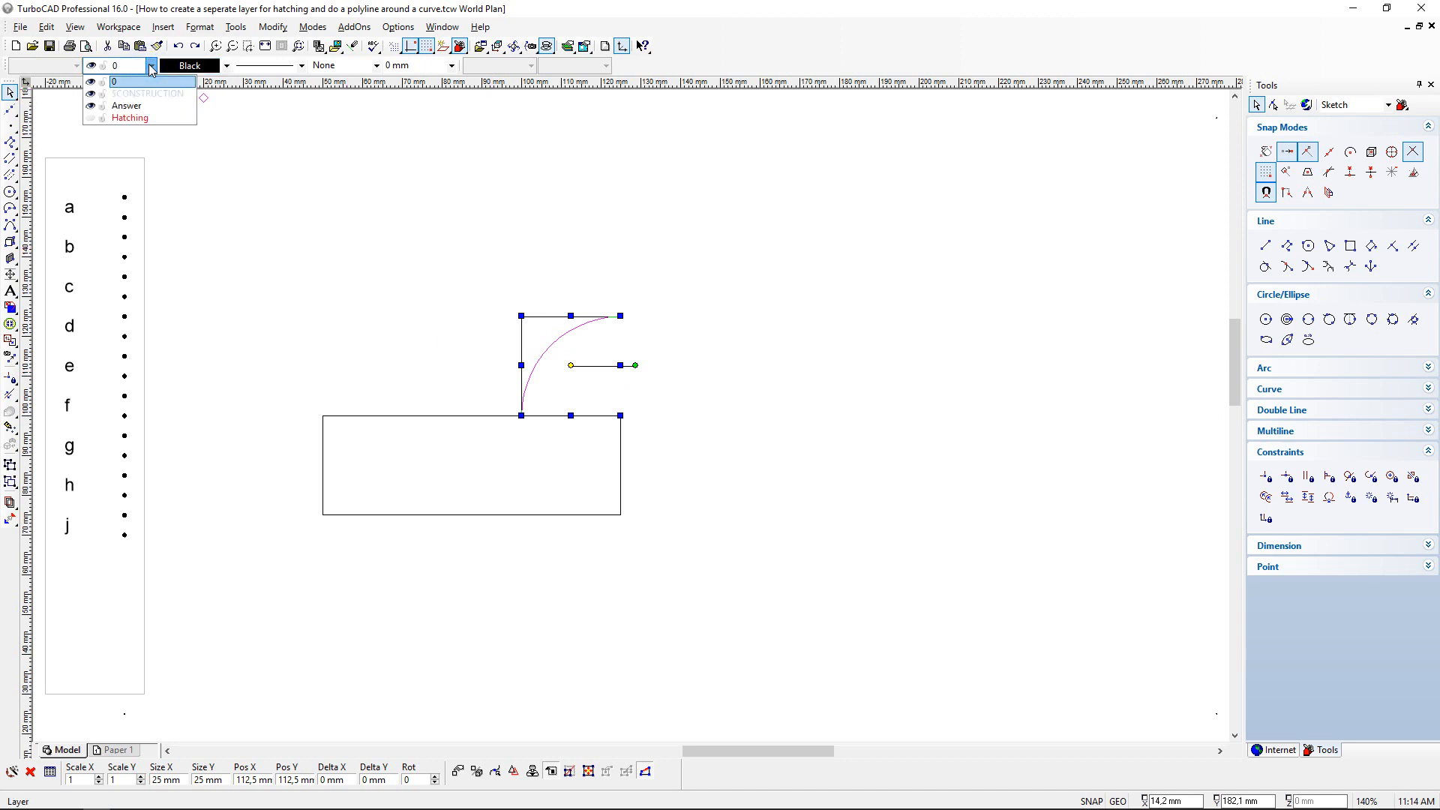
left_click(137, 107)
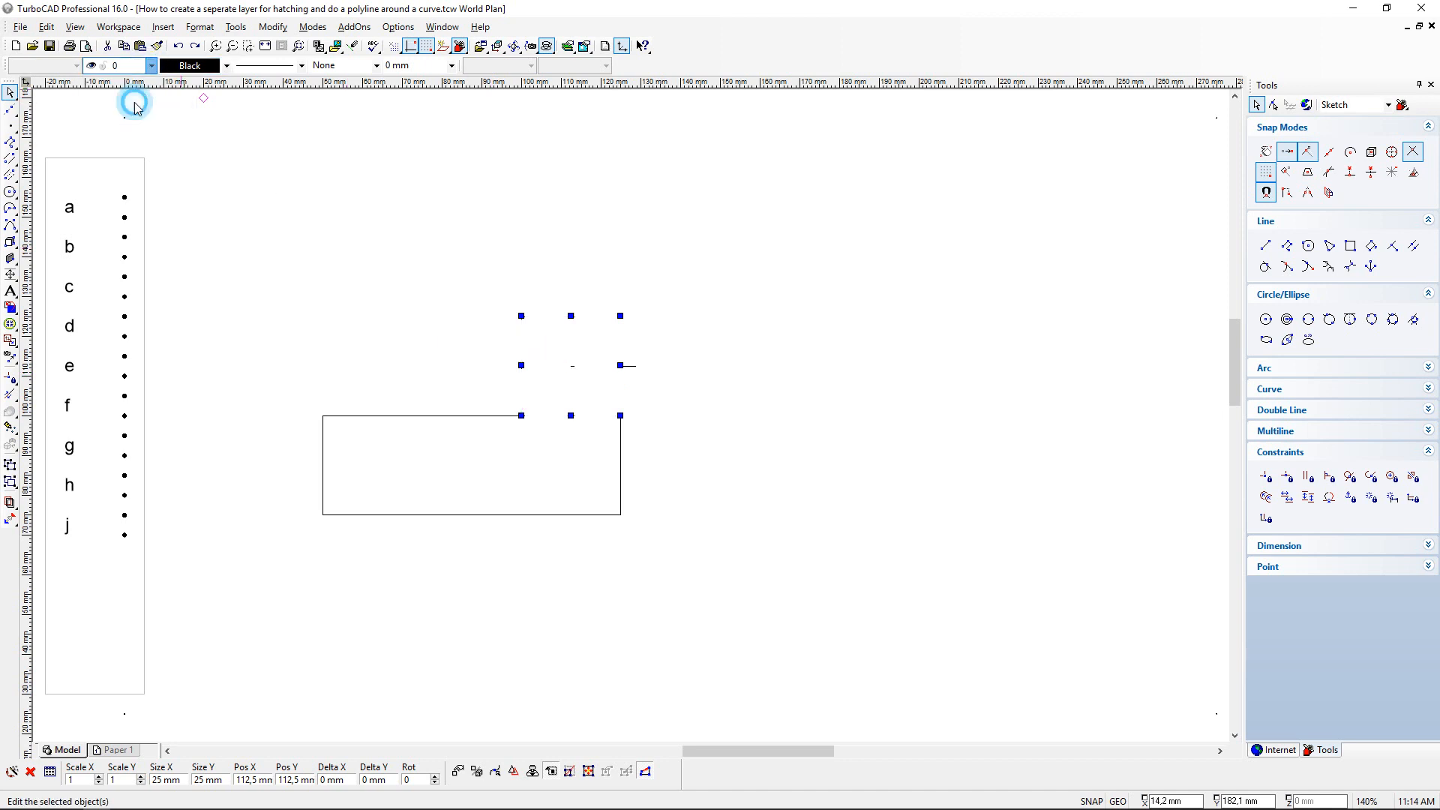
left_click(443, 340)
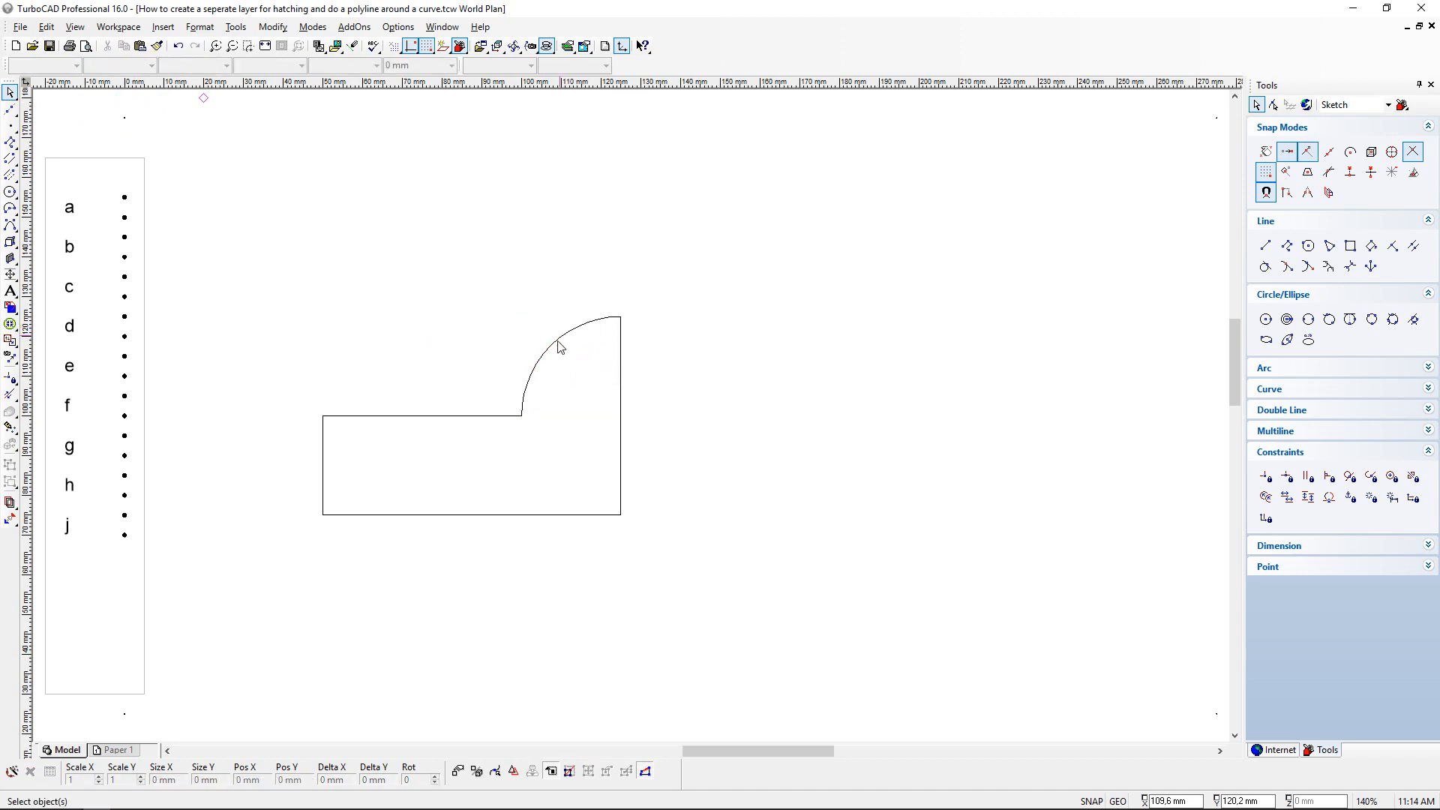
left_click(560, 345)
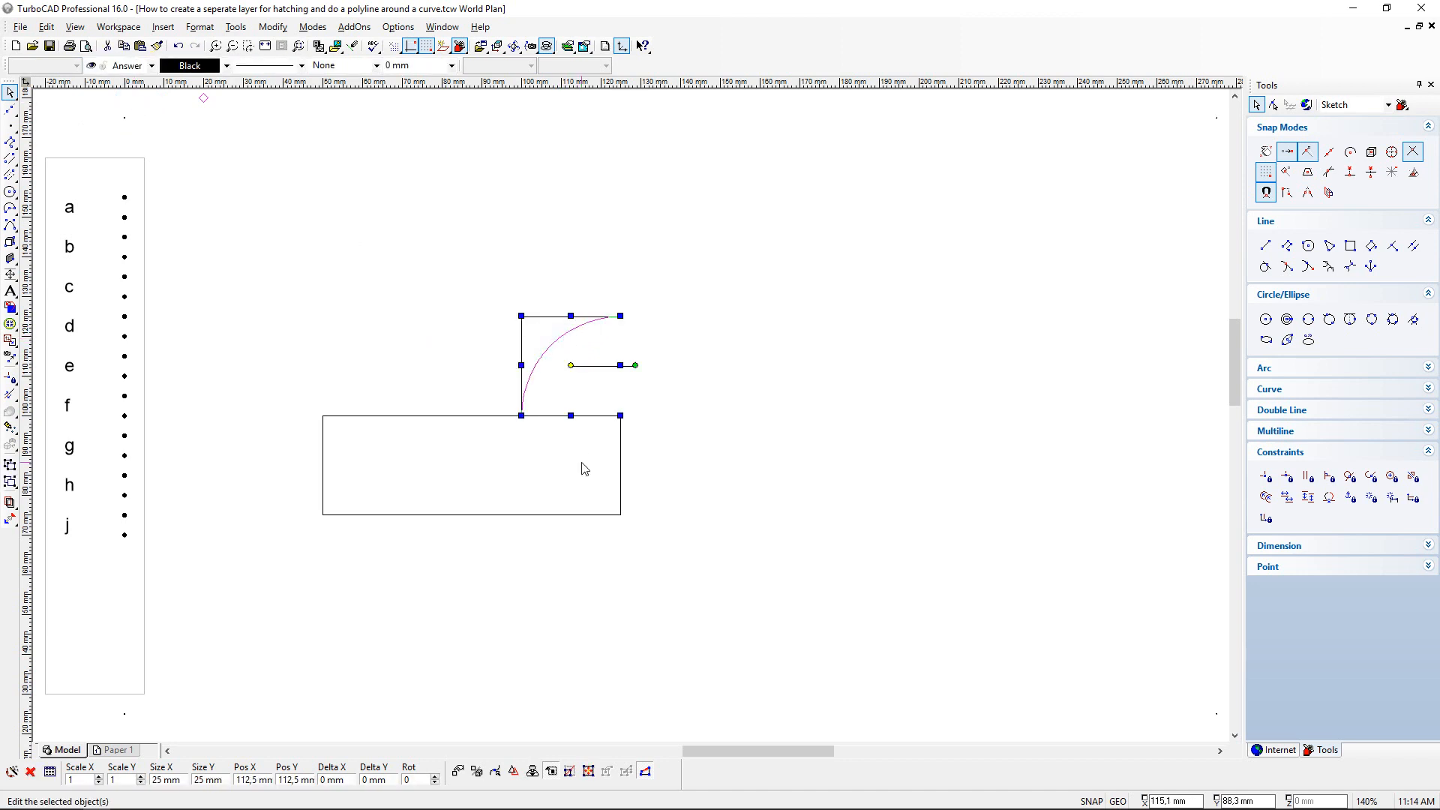
left_click(278, 264)
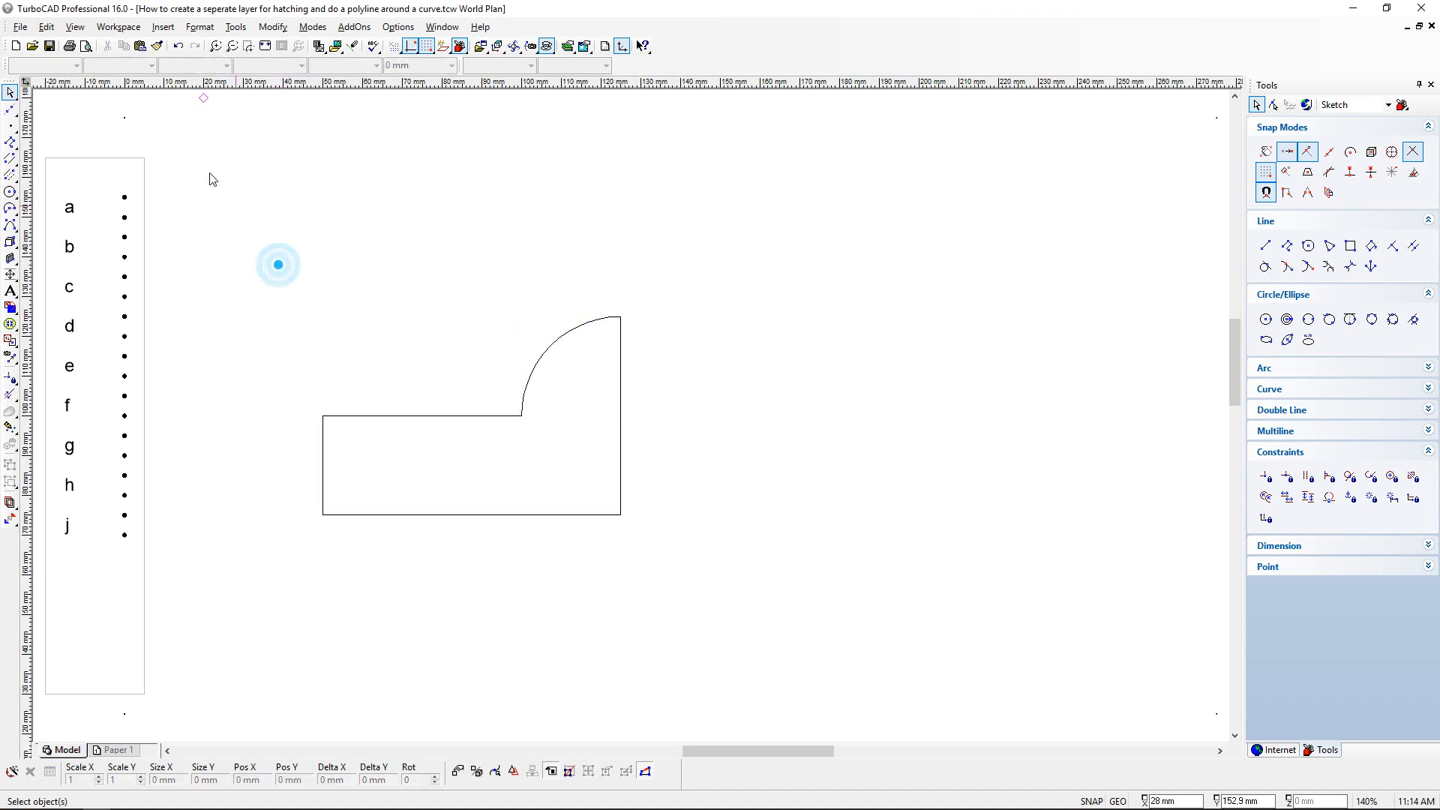
Step: Toggle the Answer layer off and on to check the complete outline, and make the Hatching layer visible
left_click(10, 141)
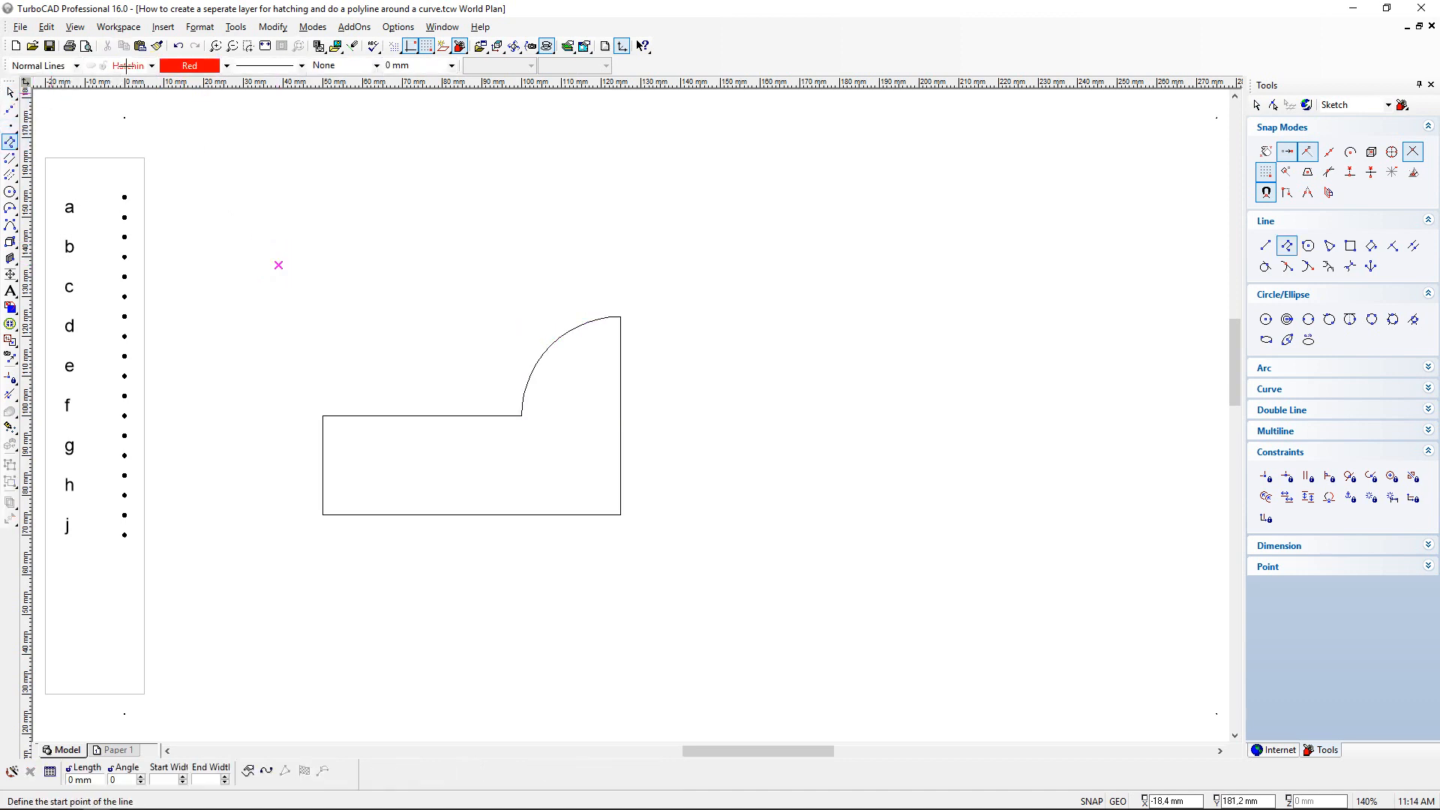
left_click(151, 65)
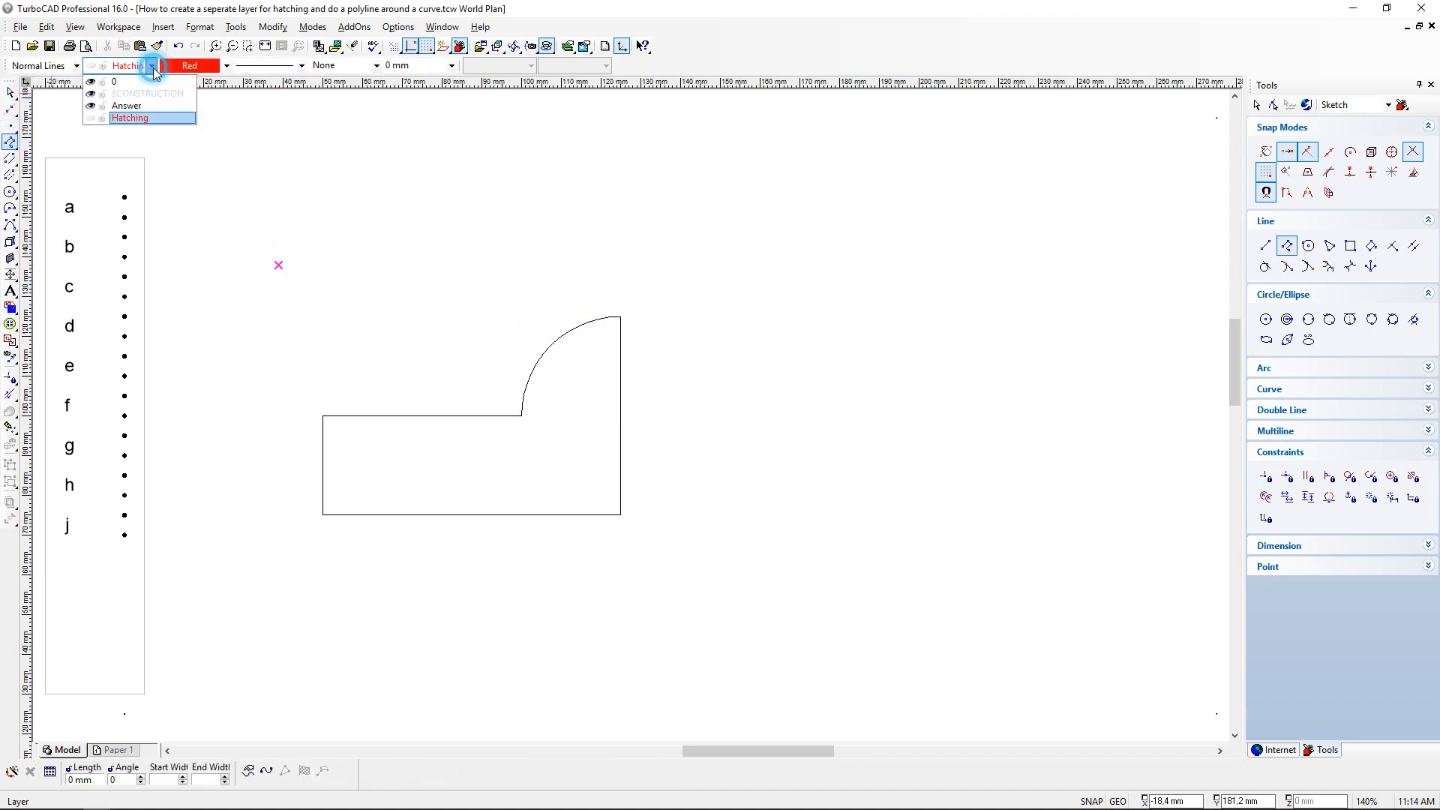
left_click(92, 107)
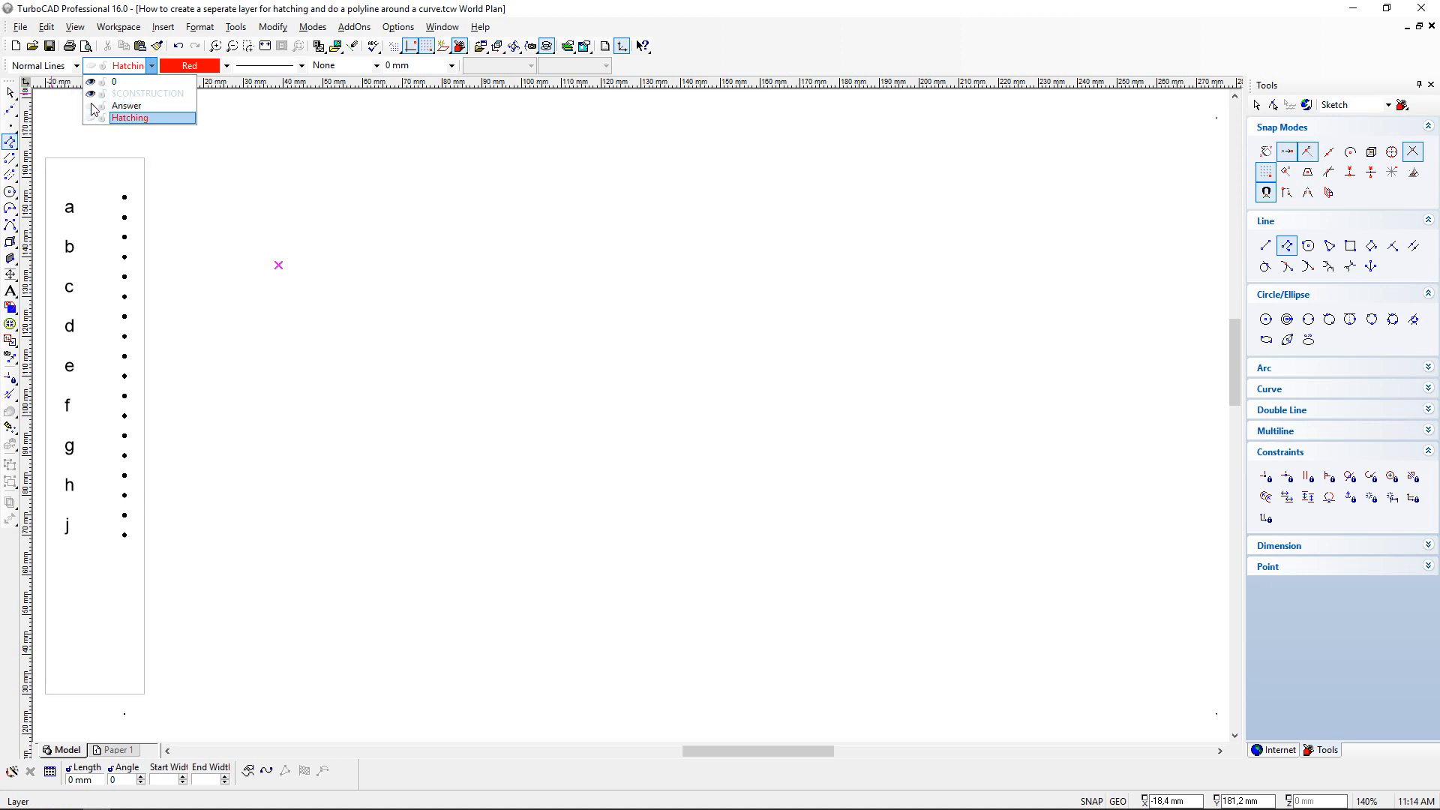
left_click(92, 108)
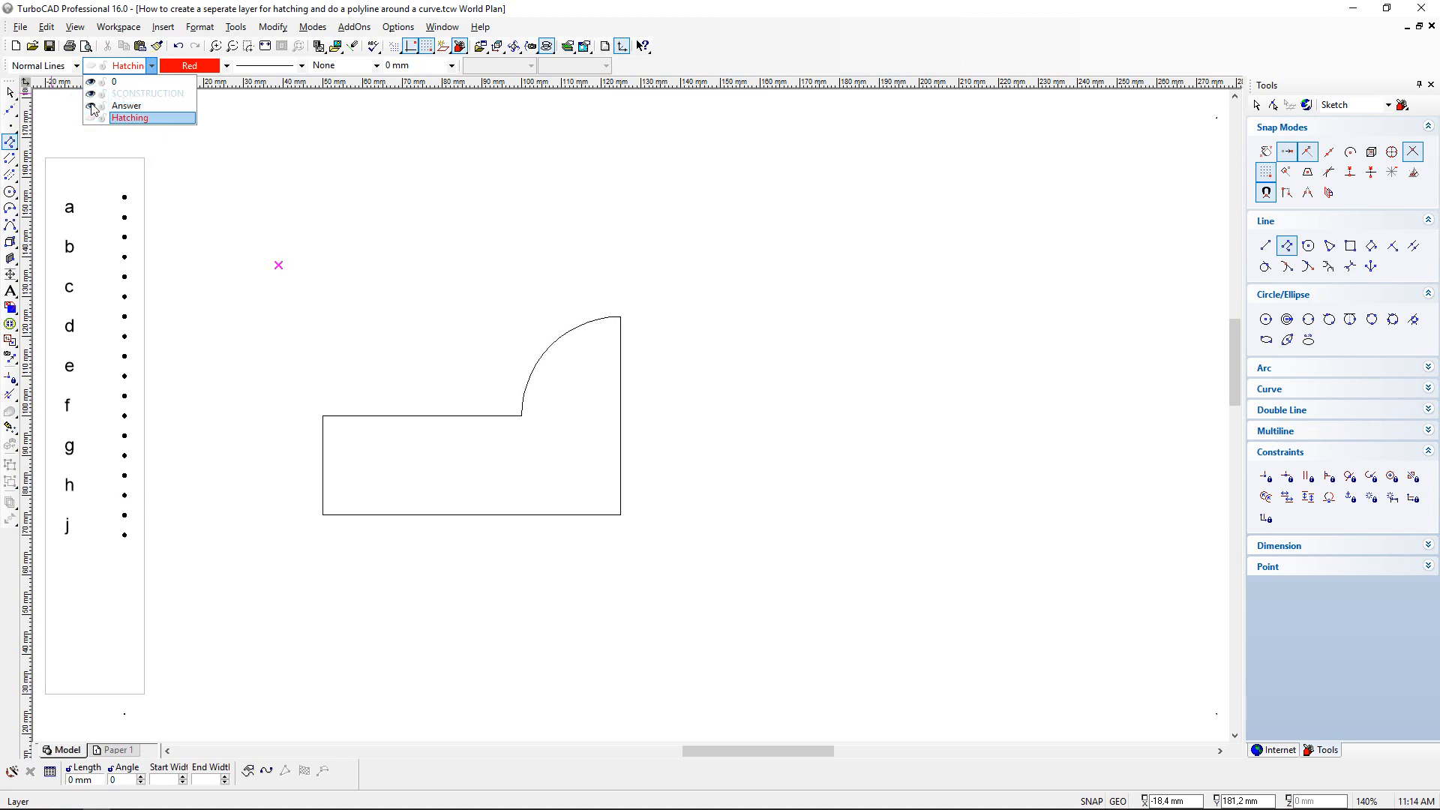
left_click(92, 107)
left_click(93, 108)
left_click(91, 119)
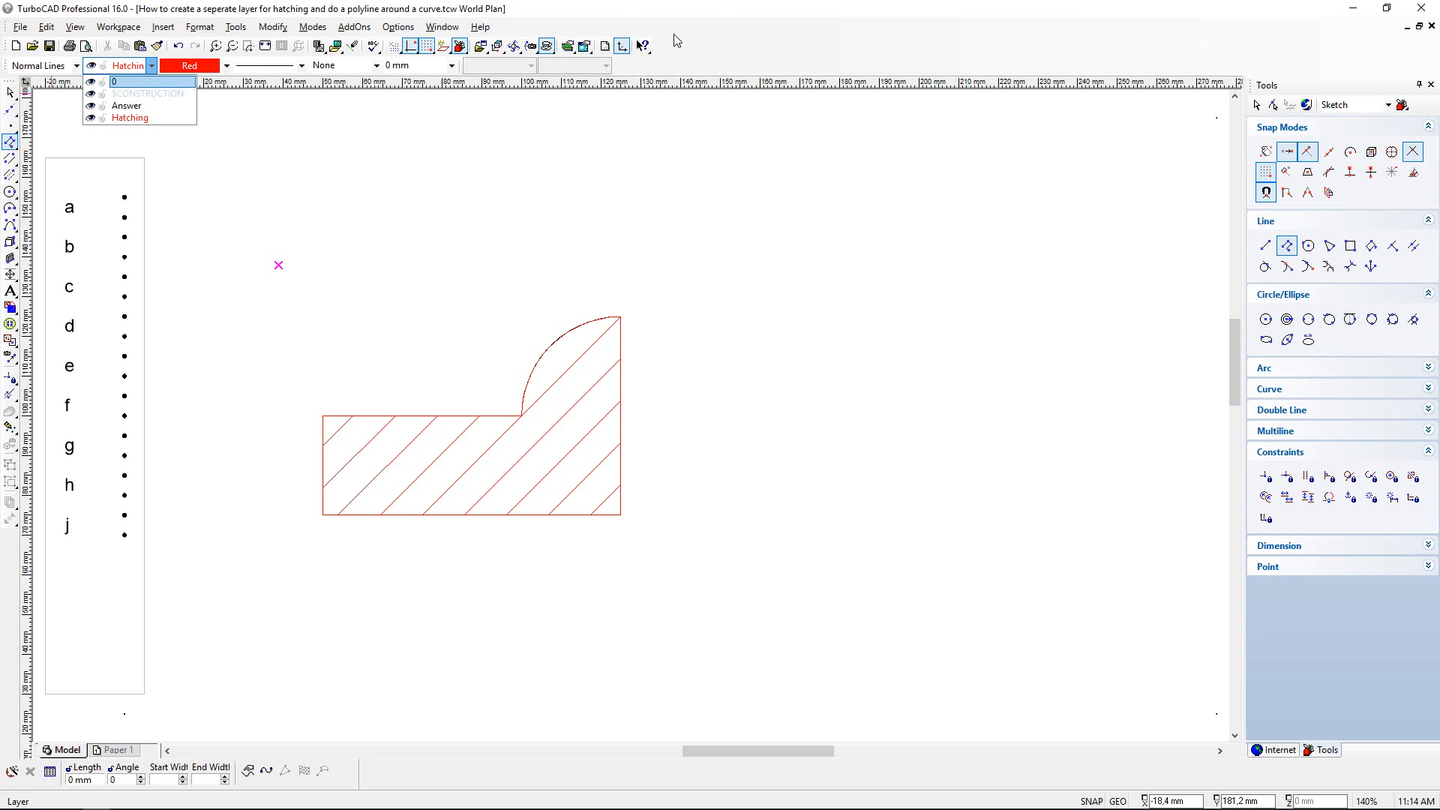
left_click(713, 44)
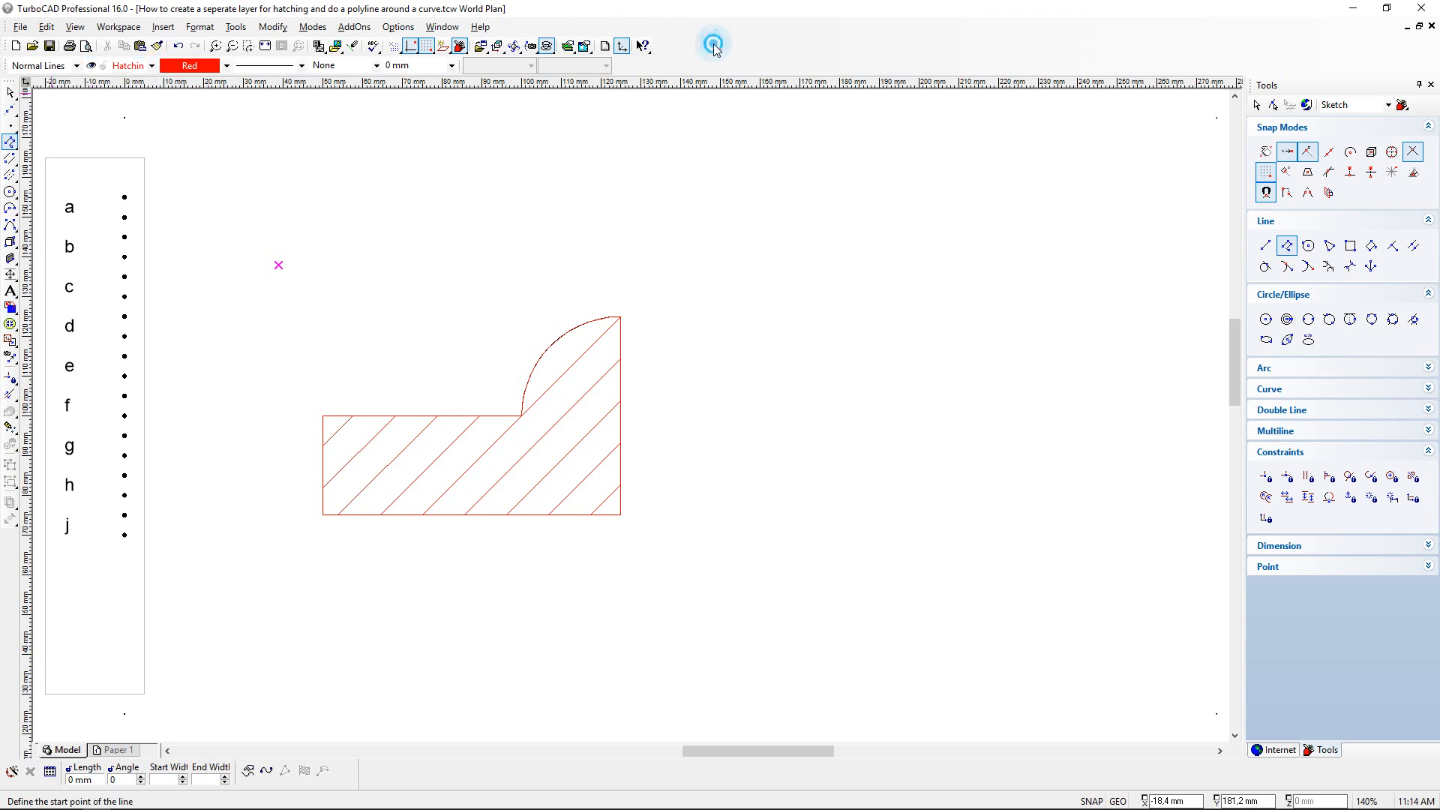
left_click(267, 48)
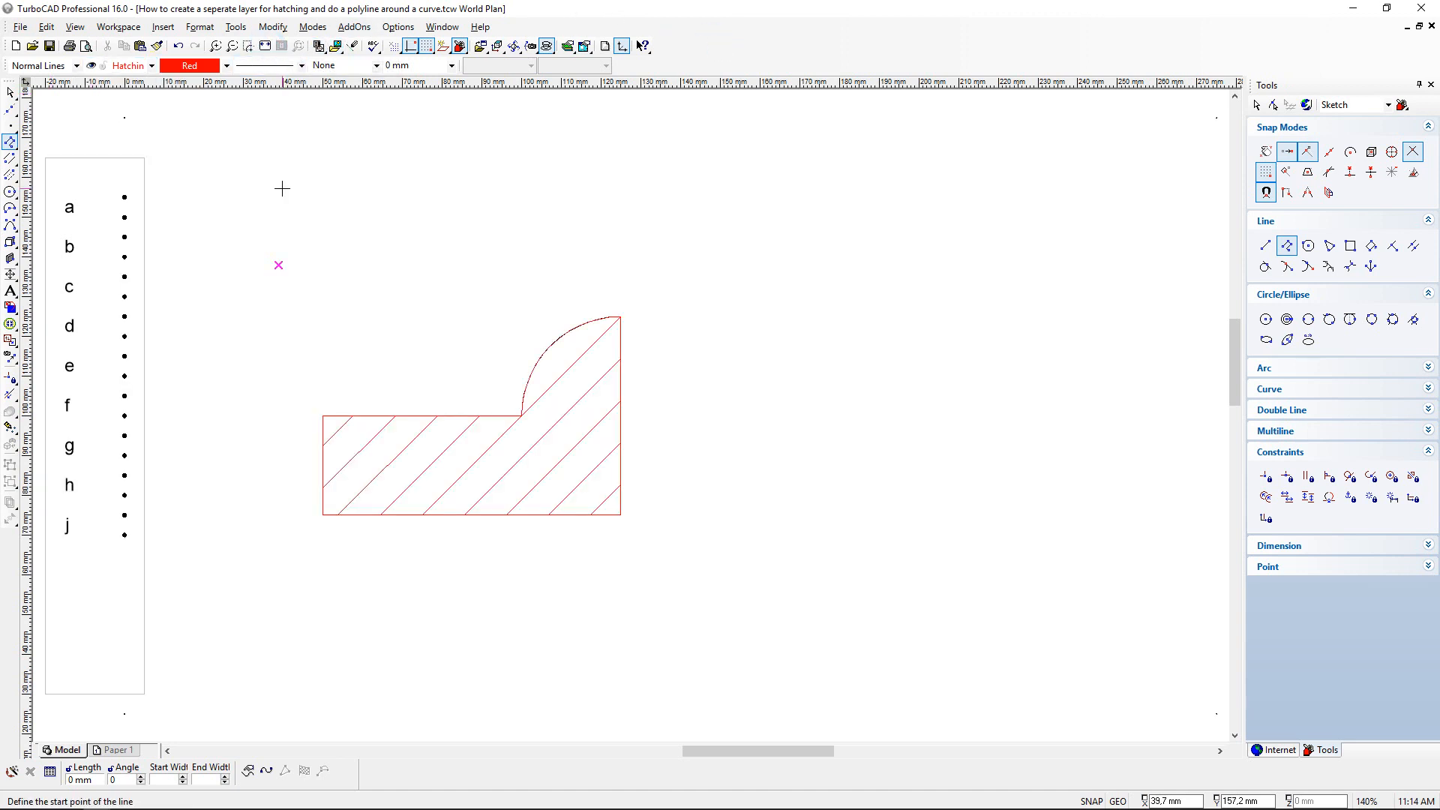